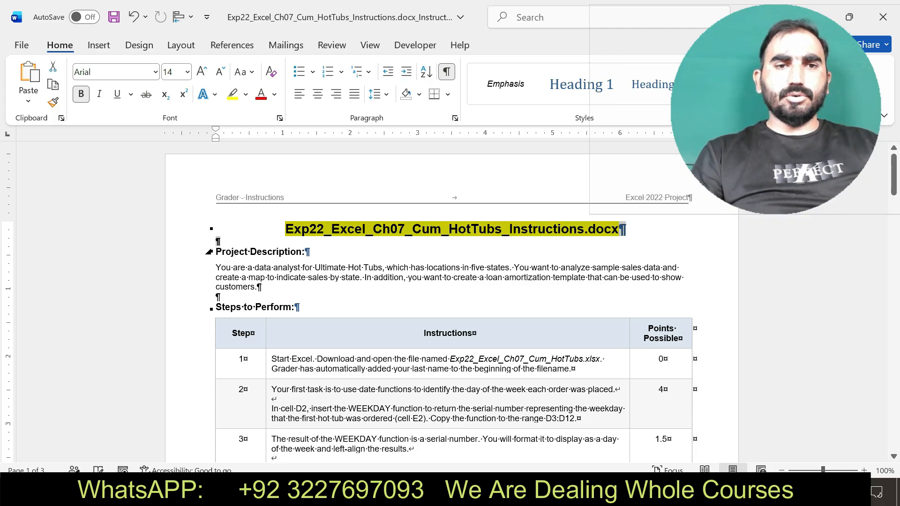
# Highlight the Project Description heading and its paragraph in yellow.
pyautogui.moveTo(216, 253); pyautogui.dragTo(454, 278)
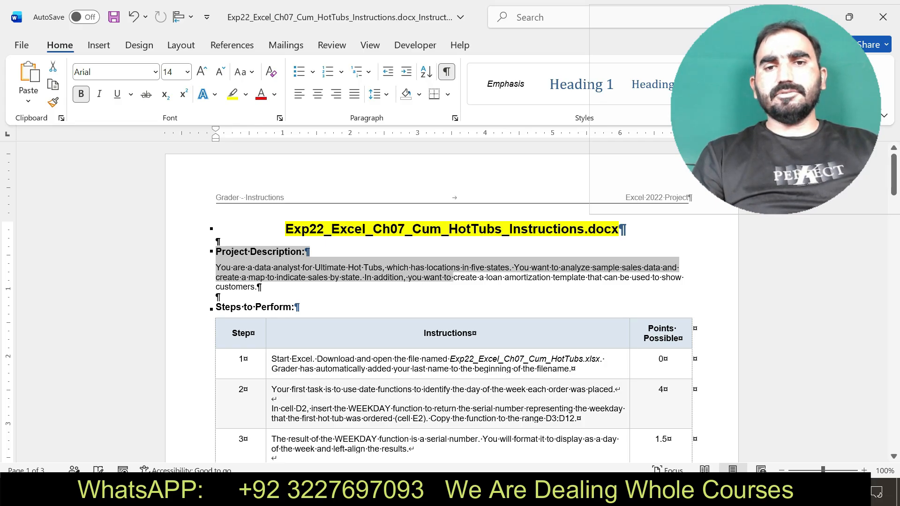
pyautogui.moveTo(454, 278); pyautogui.dragTo(605, 295)
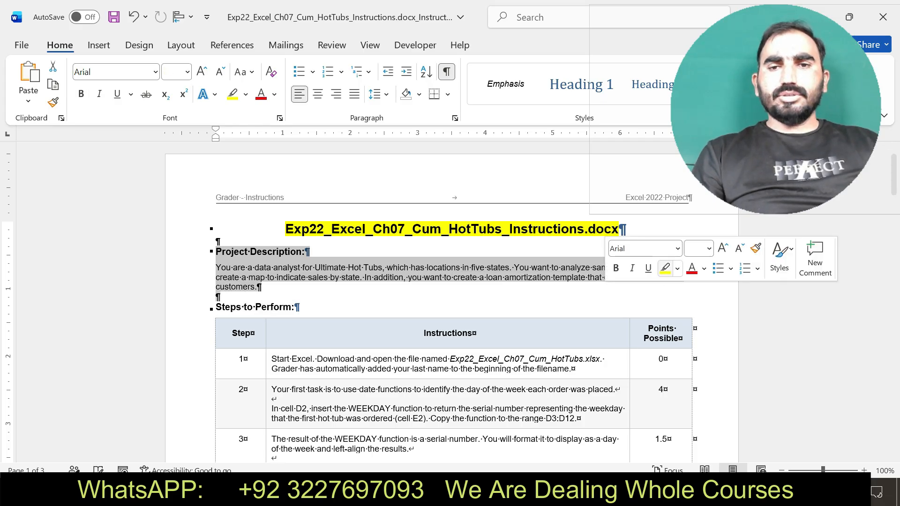
pyautogui.click(665, 268)
pyautogui.moveTo(216, 252); pyautogui.dragTo(541, 289)
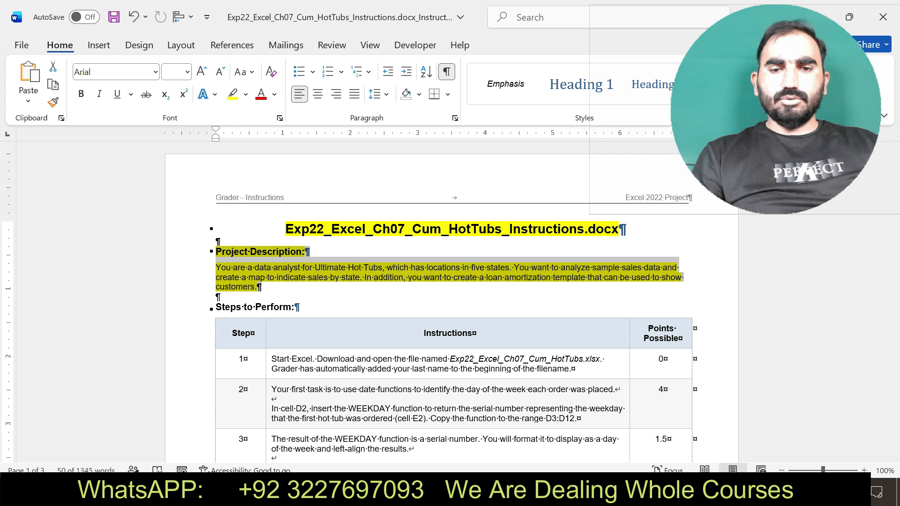
# Switch to Excel and enable editing for the Cumulative HotTubs workbook.
pyautogui.hotkey('alt', 'Tab')
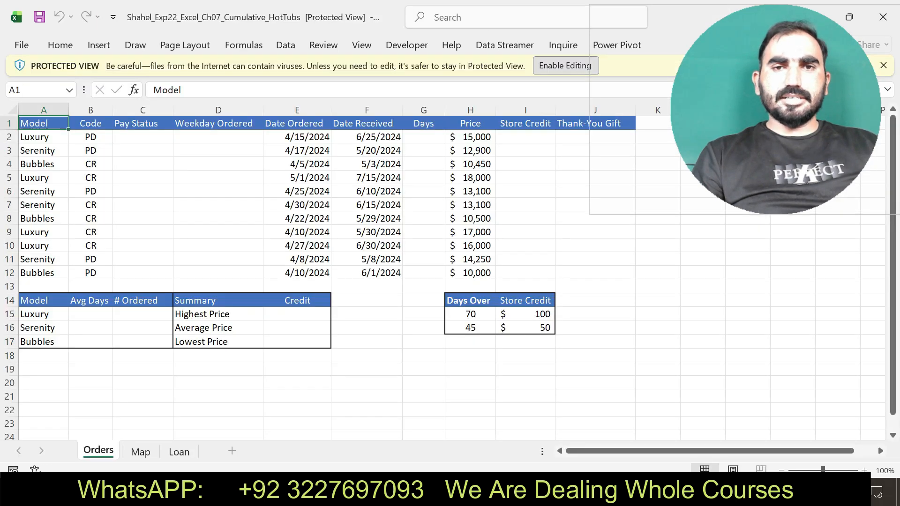
pyautogui.click(565, 65)
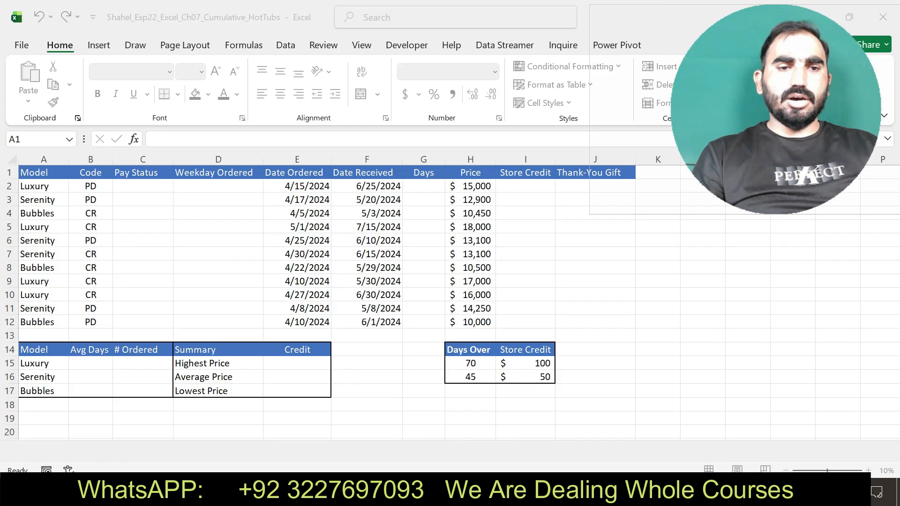
# Return to the Word instructions, undo the existing yellow highlighting, and highlight the step 1 instruction in yellow.
pyautogui.hotkey('alt', 'Tab')
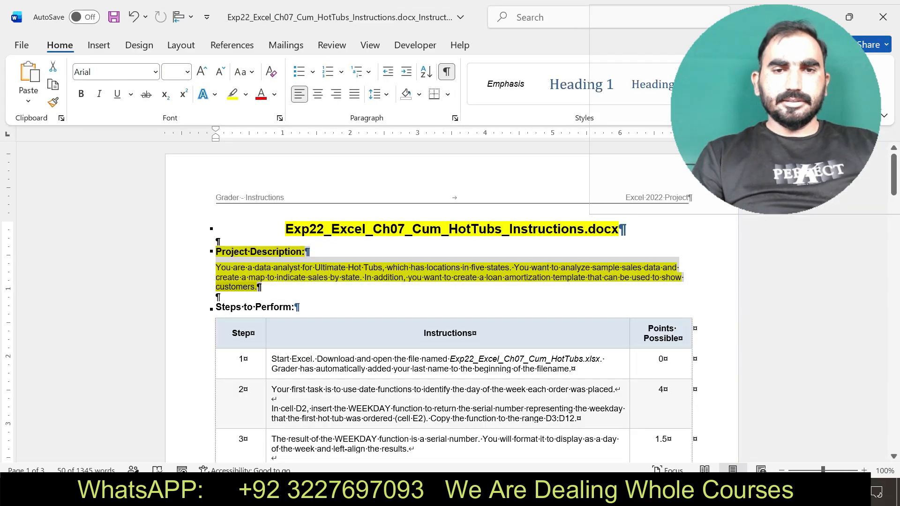
pyautogui.hotkey('ctrl', 'z')
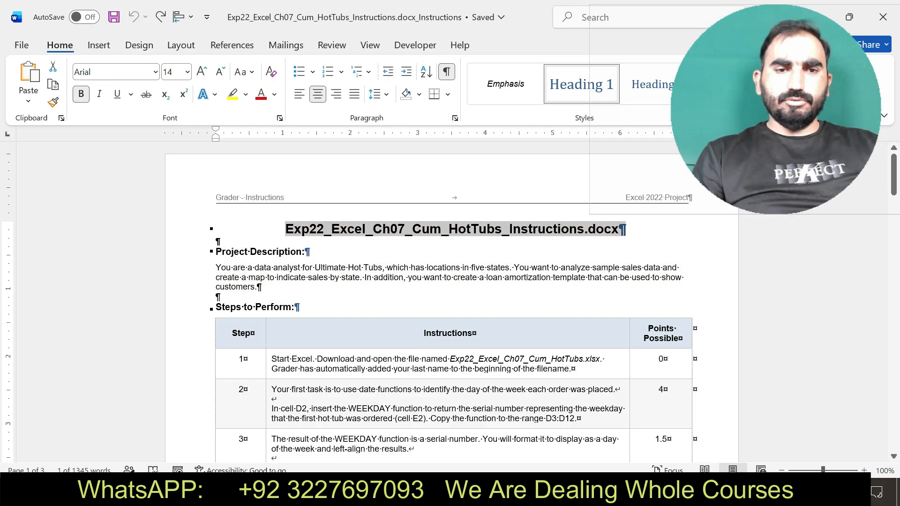
pyautogui.moveTo(271, 359); pyautogui.dragTo(572, 369)
pyautogui.click(633, 345)
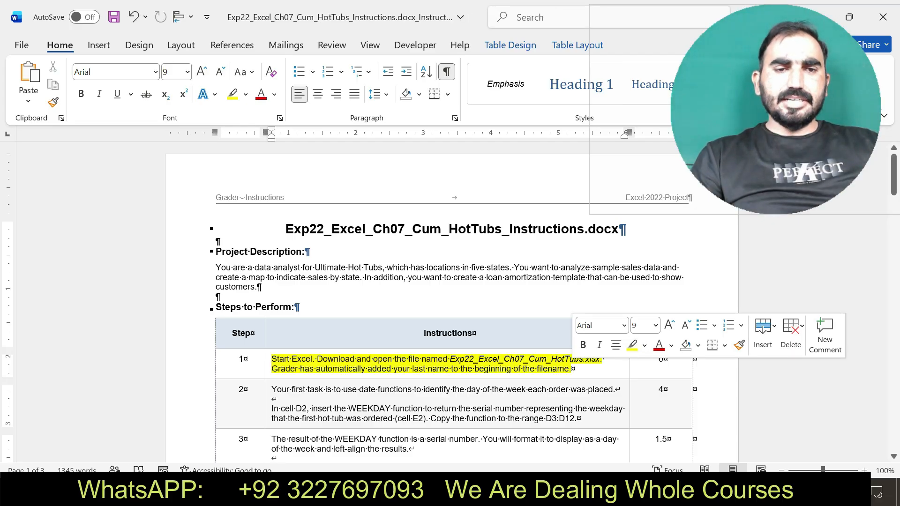
pyautogui.moveTo(272, 359); pyautogui.dragTo(571, 369)
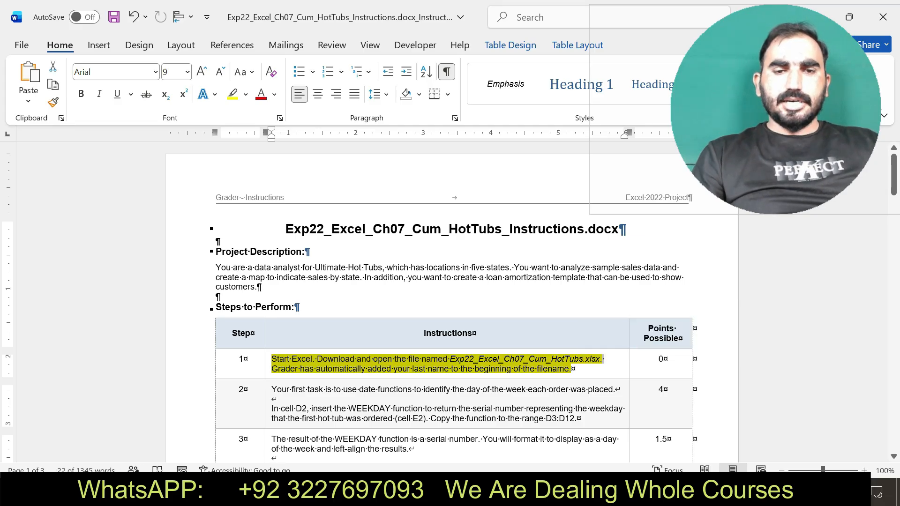
# Switch to Excel and look over the HotTubs workbook's worksheets.
pyautogui.hotkey('alt', 'Tab')
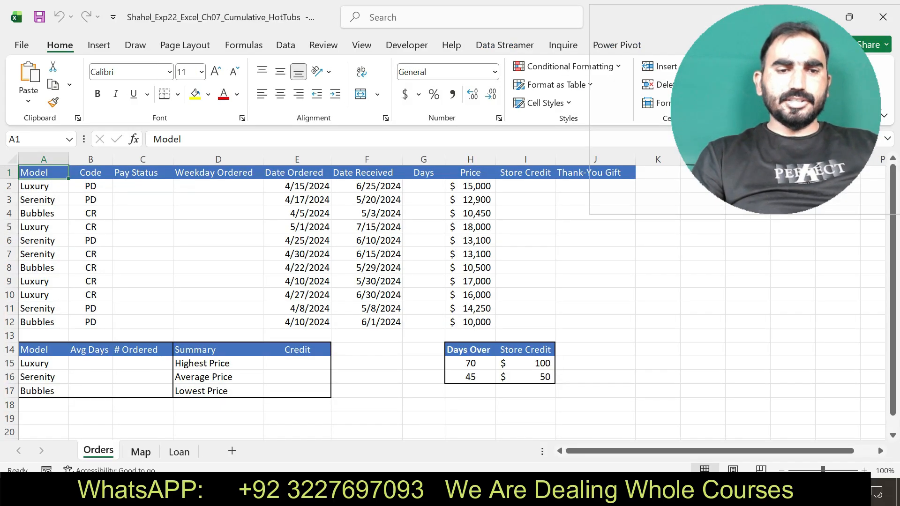
pyautogui.hotkey('ctrl', 'pagedown')
pyautogui.hotkey('ctrl', 'pagedown')
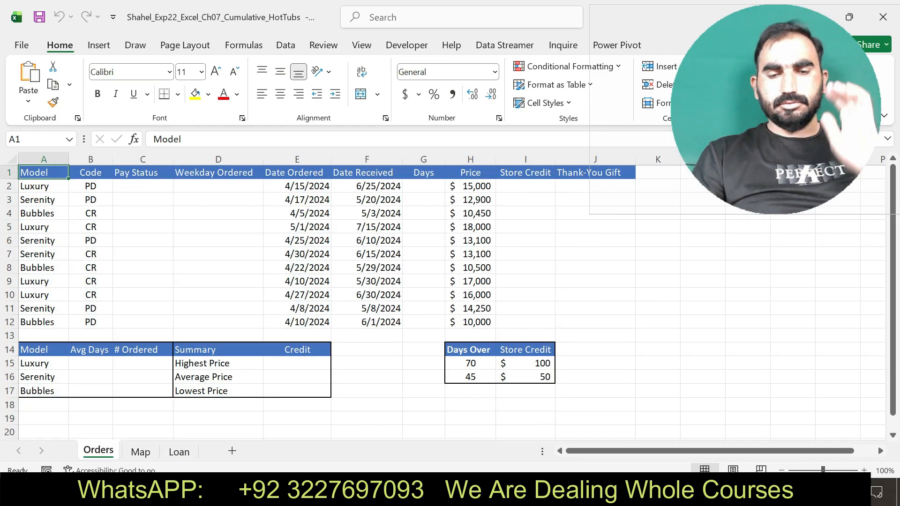
# Return to the Word instructions, undo the step 1 highlight, and highlight the step 2 instruction in yellow.
pyautogui.hotkey('alt', 'Tab')
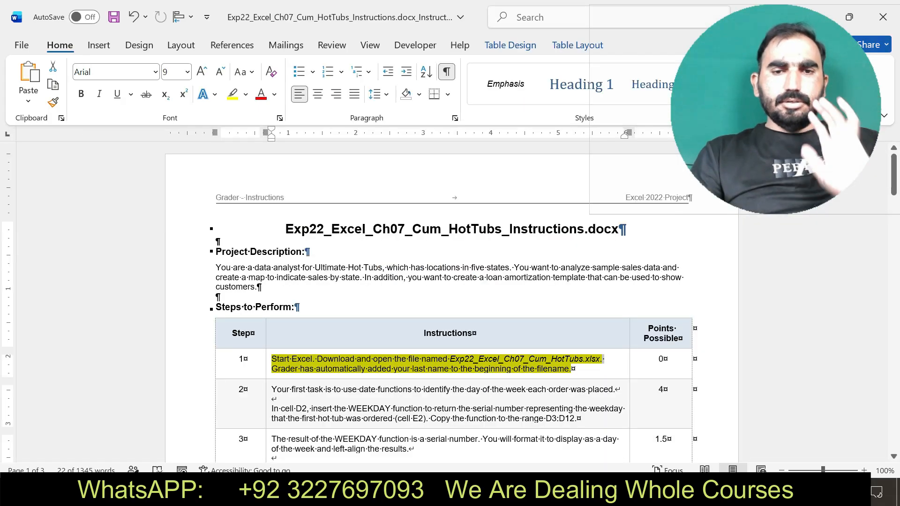
pyautogui.hotkey('ctrl', 'z')
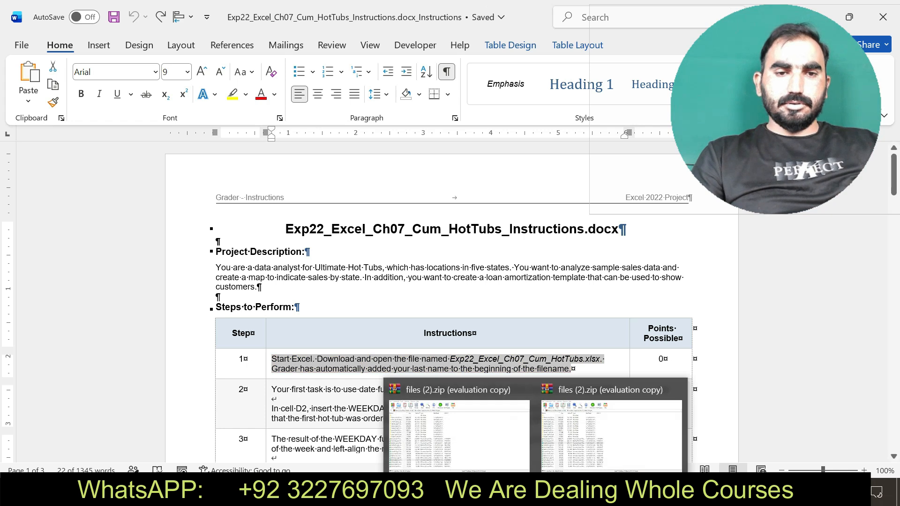
pyautogui.moveTo(272, 390); pyautogui.dragTo(575, 419)
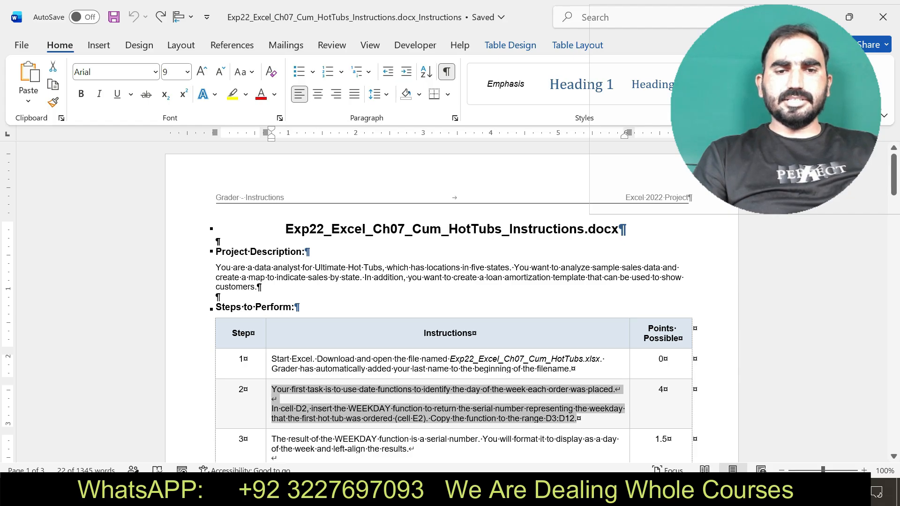
pyautogui.click(636, 393)
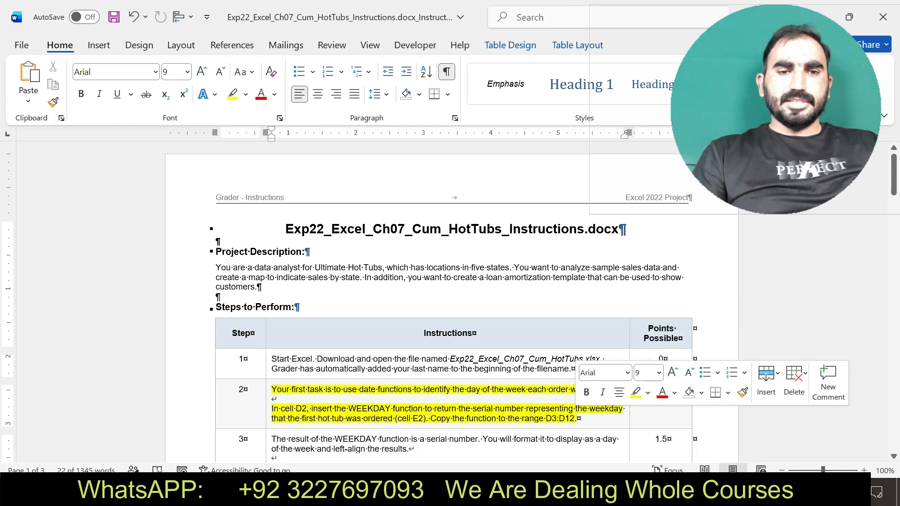
pyautogui.moveTo(575, 418); pyautogui.dragTo(586, 419)
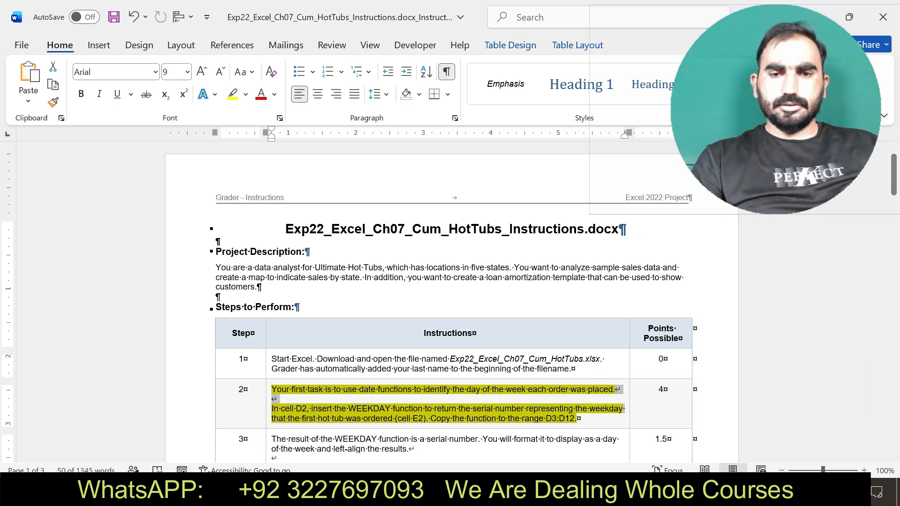
# Switch to Excel, enter =WEEKDAY(E2) in cell D2 of the Orders sheet, and copy it down to D3:D12.
pyautogui.hotkey('alt', 'Tab')
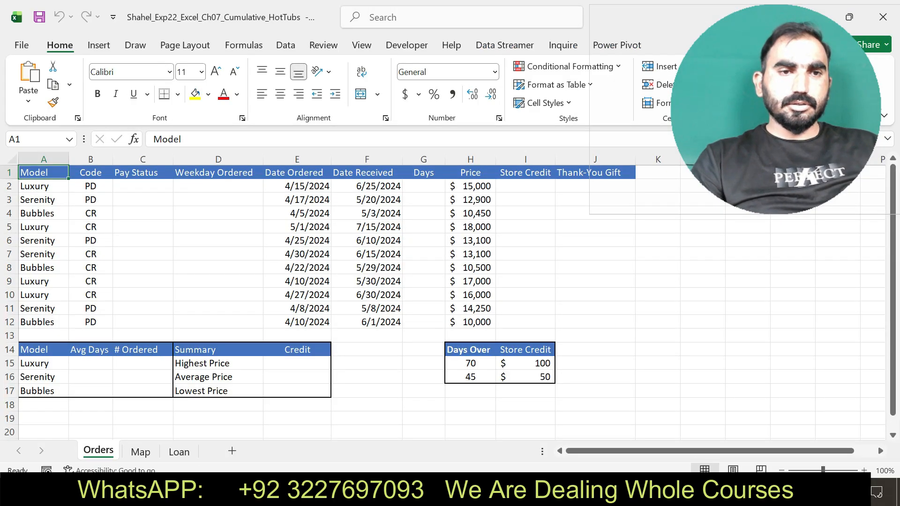
pyautogui.doubleClick(218, 186)
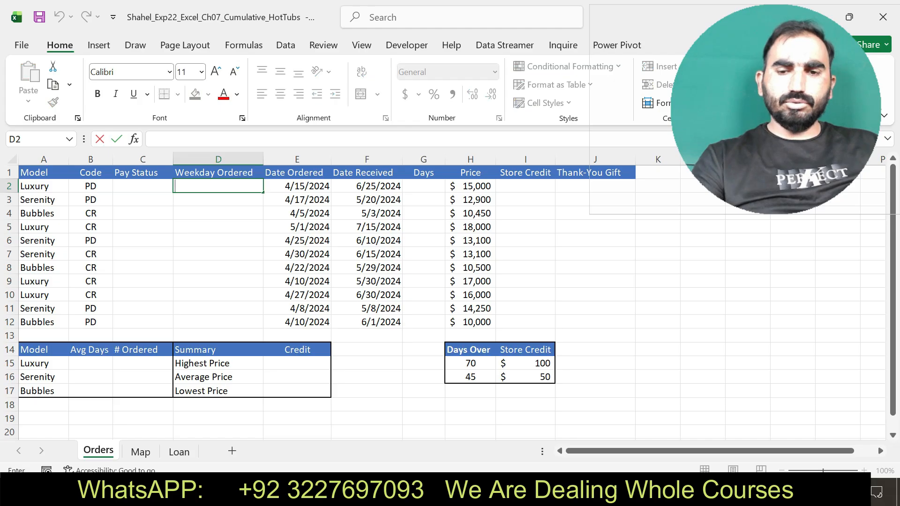
pyautogui.write('=WEEE')
pyautogui.press('BackSpace')
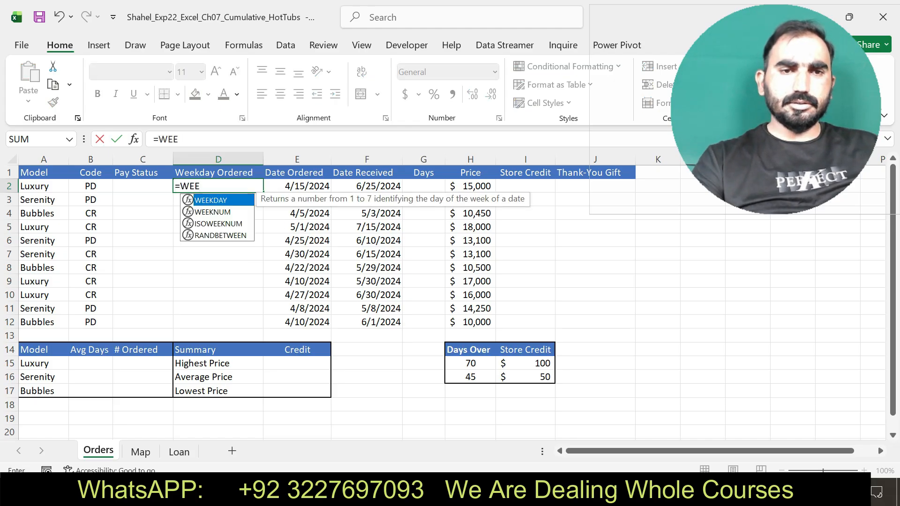
pyautogui.press('Tab')
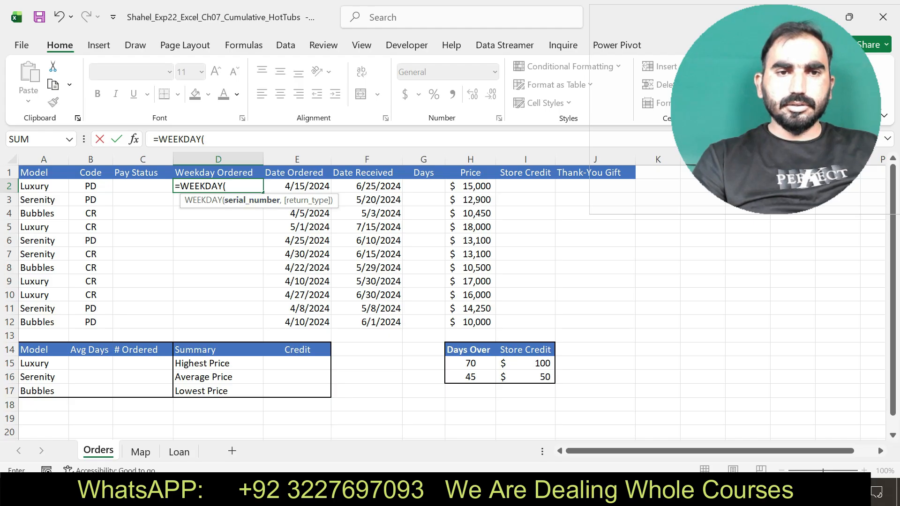
pyautogui.click(298, 186)
pyautogui.press('Return')
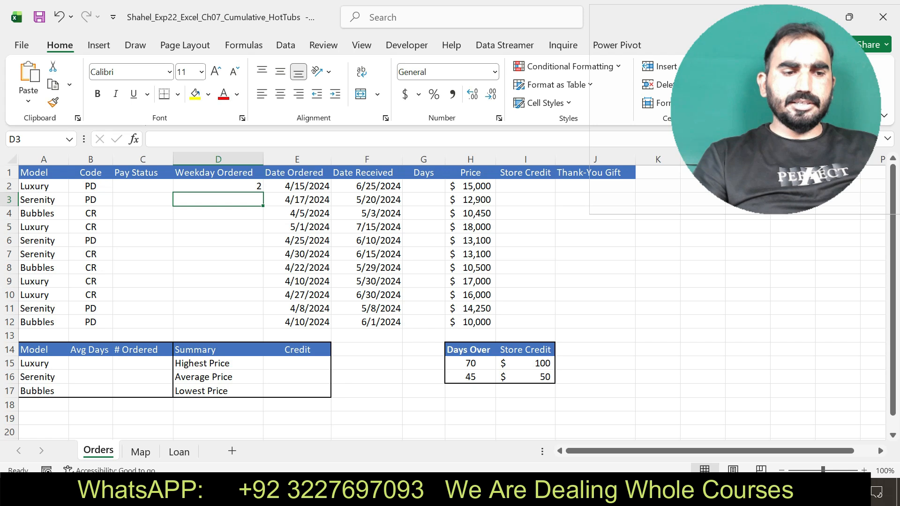
pyautogui.click(218, 186)
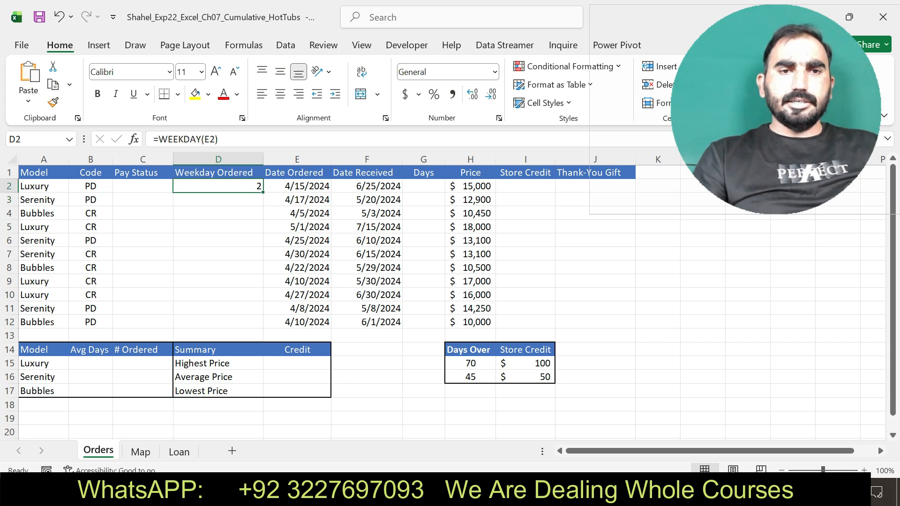
pyautogui.moveTo(263, 192); pyautogui.dragTo(263, 329)
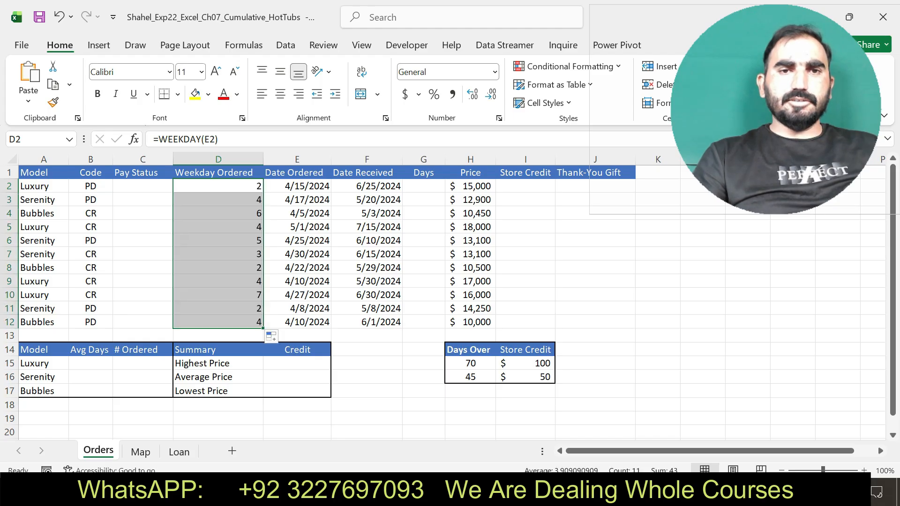
# Apply the custom number format dddd to the Weekday Ordered range D2:D12.
pyautogui.click(499, 118)
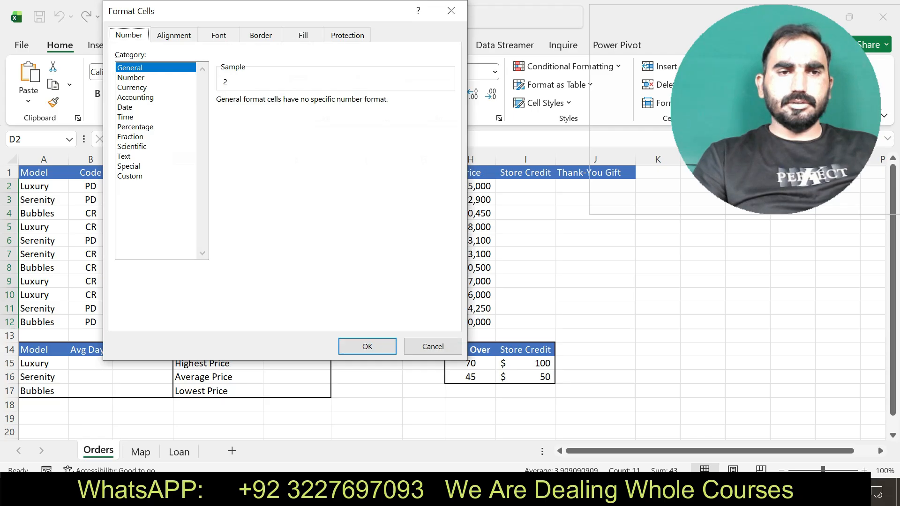
pyautogui.click(130, 177)
pyautogui.scroll(-4, 330, 180)
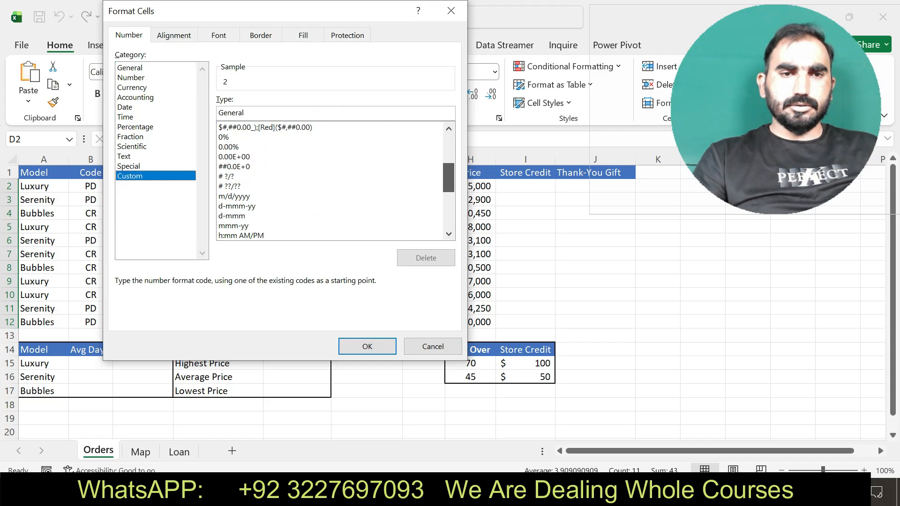
pyautogui.scroll(-3, 330, 181)
pyautogui.scroll(-3, 329, 181)
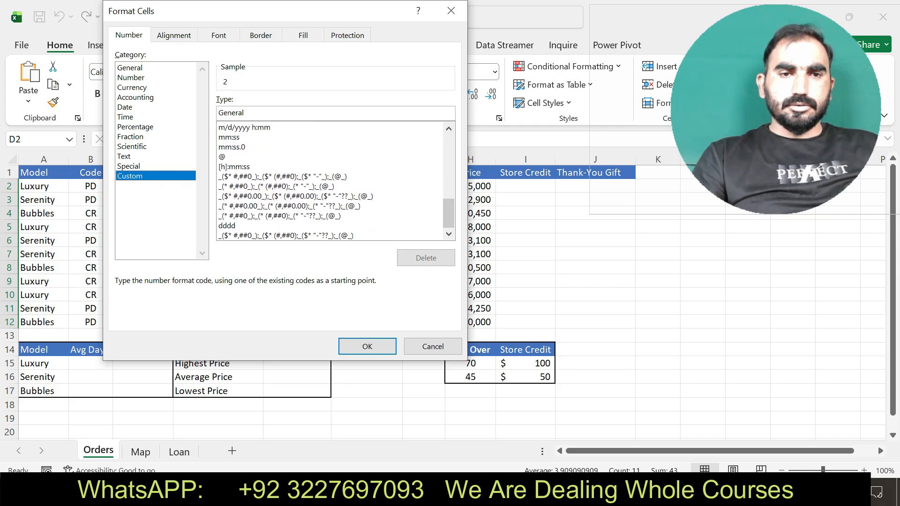
pyautogui.click(330, 225)
pyautogui.click(367, 346)
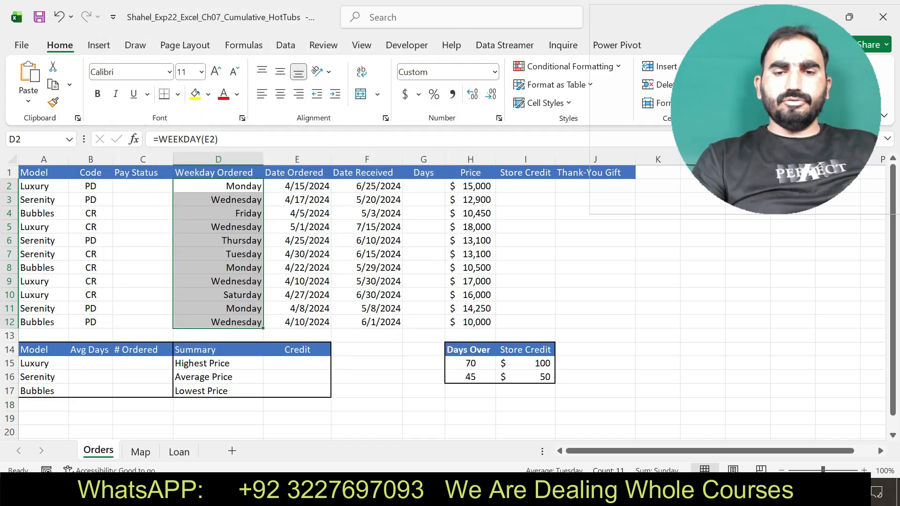
# Switch to the Word instructions, highlight the step 3 instruction in yellow, and undo that highlight.
pyautogui.hotkey('alt', 'Tab')
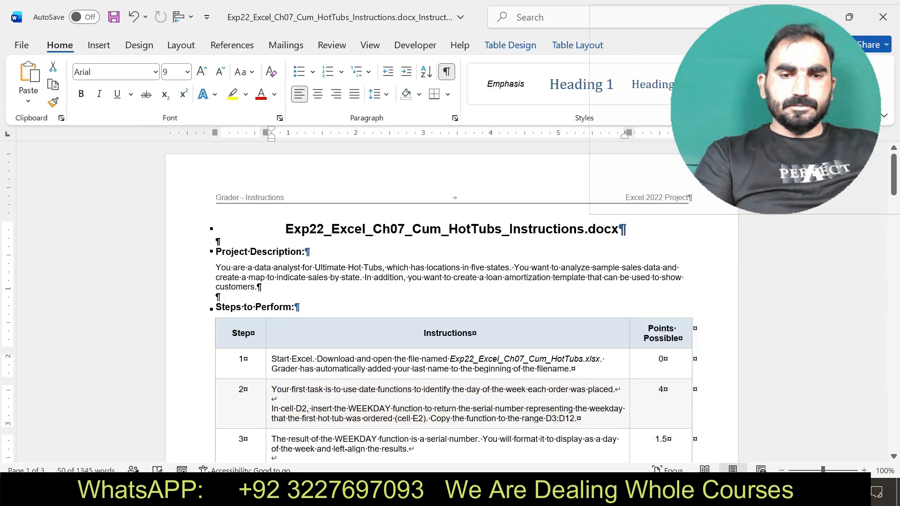
pyautogui.moveTo(776, 110); pyautogui.dragTo(679, 107)
pyautogui.hotkey('alt', 'Tab')
pyautogui.scroll(-3, 450, 303)
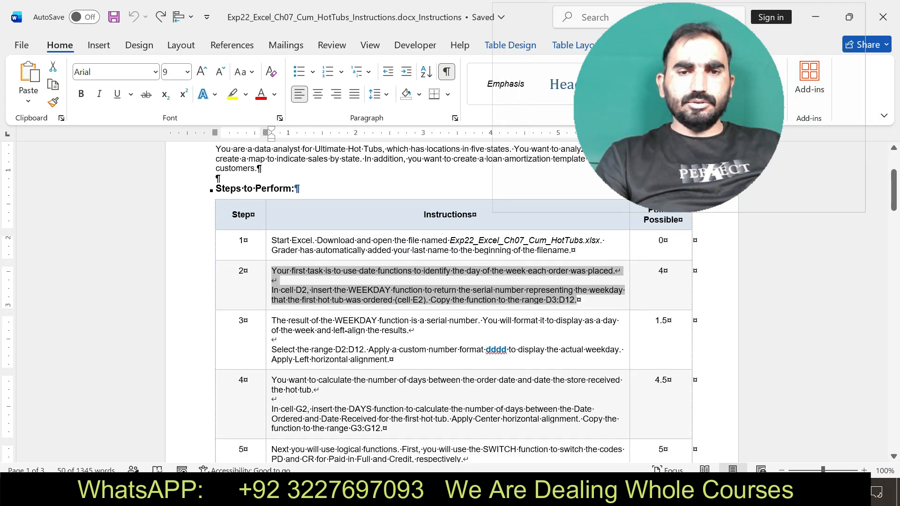
pyautogui.moveTo(272, 321); pyautogui.dragTo(389, 359)
pyautogui.click(457, 338)
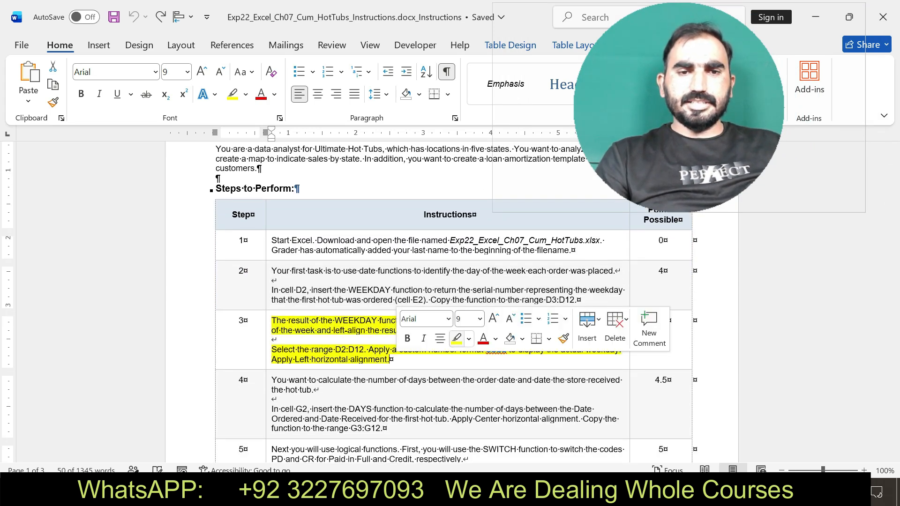
pyautogui.hotkey('ctrl', 'z')
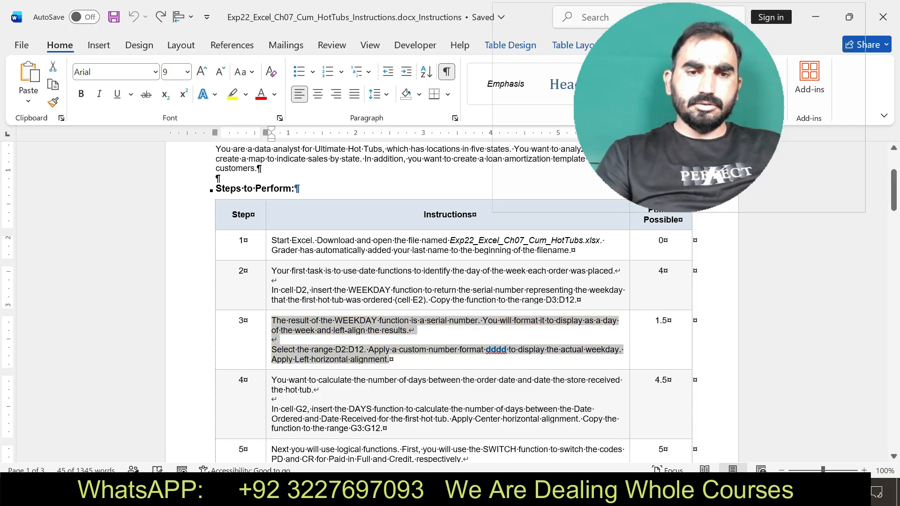
# Highlight the step 4 instruction about the DAYS function in yellow.
pyautogui.moveTo(271, 380); pyautogui.dragTo(382, 428)
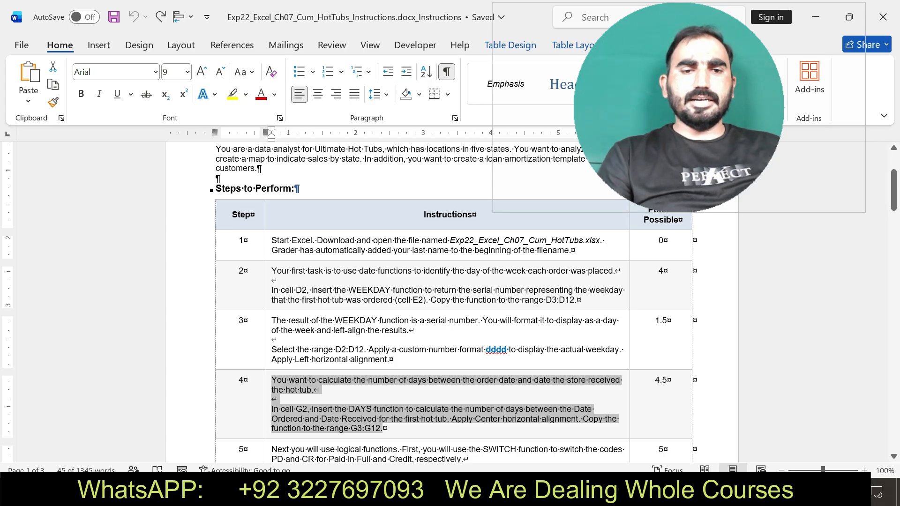
pyautogui.click(617, 403)
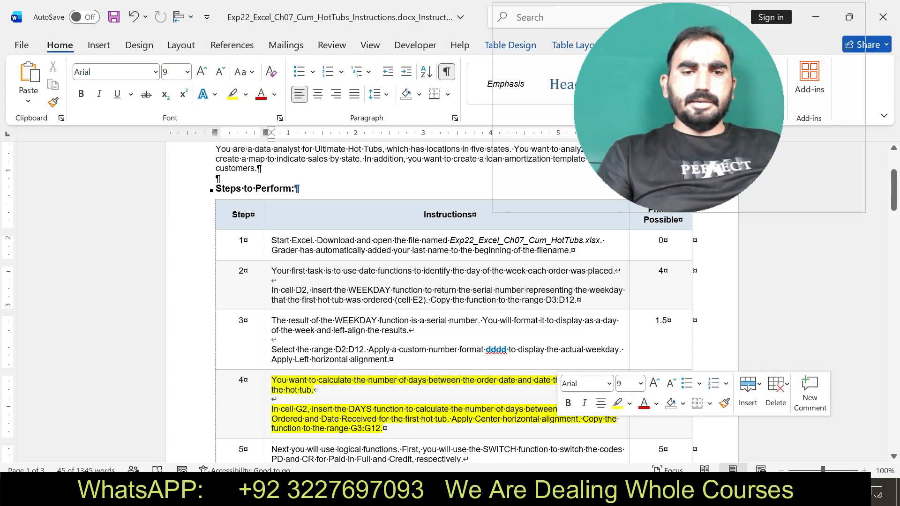
pyautogui.moveTo(271, 380); pyautogui.dragTo(385, 429)
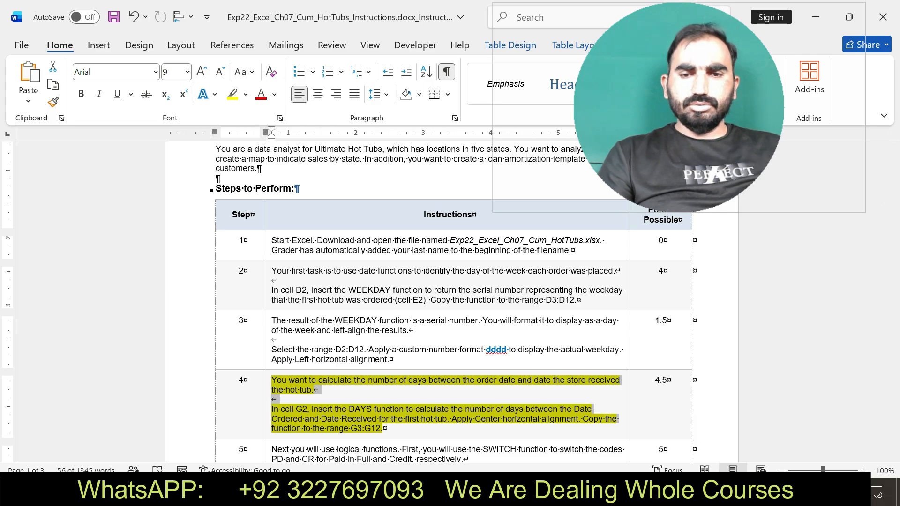
# Switch to Excel and enter =DAYS(F2,E2) in cell G2 of the Orders sheet.
pyautogui.hotkey('alt', 'Tab')
pyautogui.moveTo(679, 107); pyautogui.dragTo(769, 102)
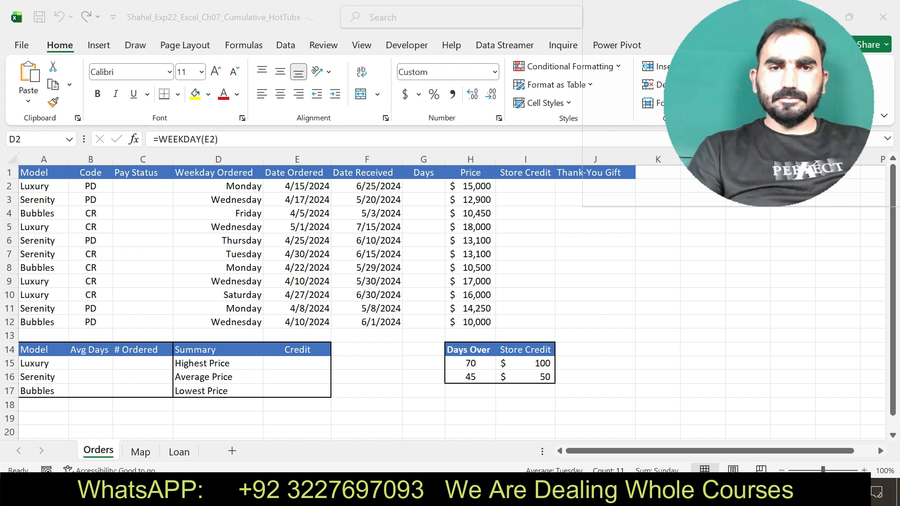
pyautogui.hotkey('alt', 'Tab')
pyautogui.click(424, 186)
pyautogui.write('=')
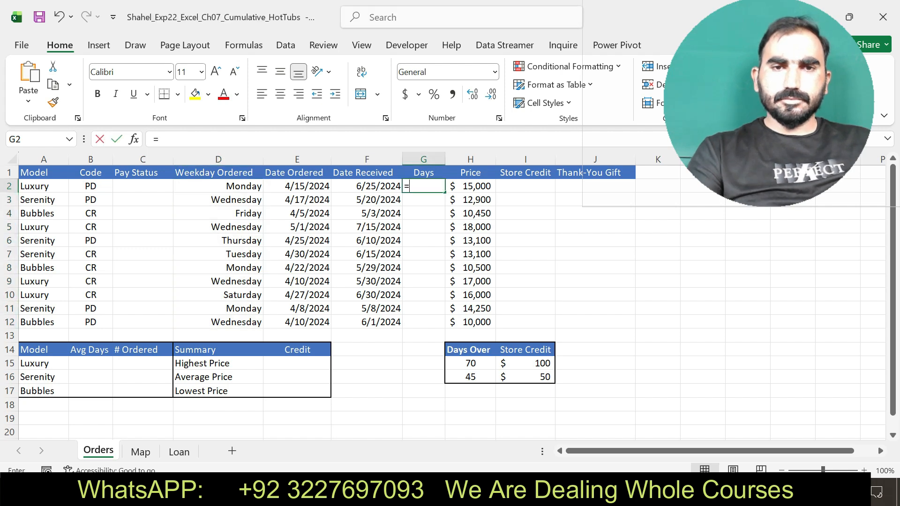
pyautogui.write('DAYS')
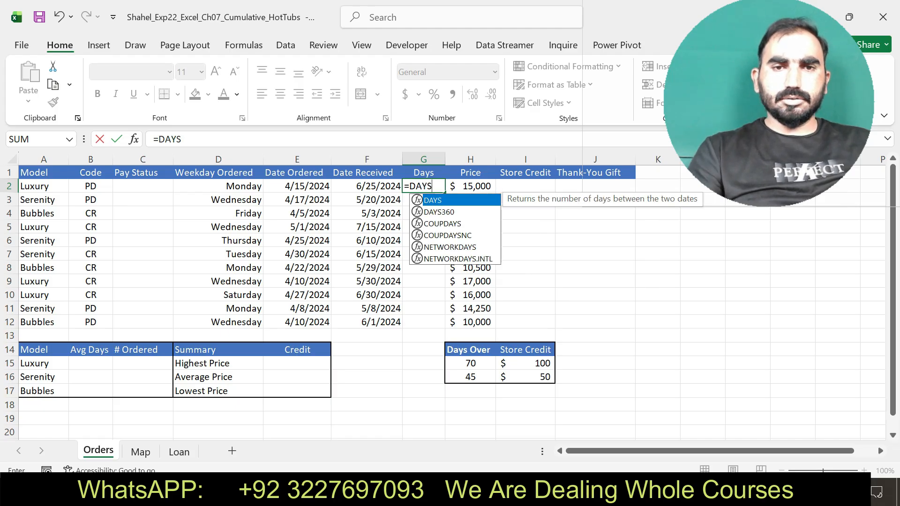
pyautogui.write('(')
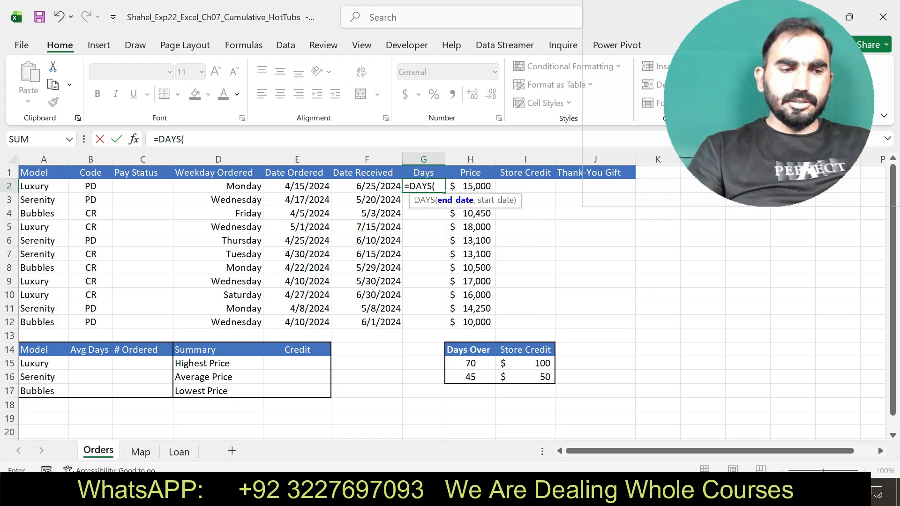
pyautogui.write('F2')
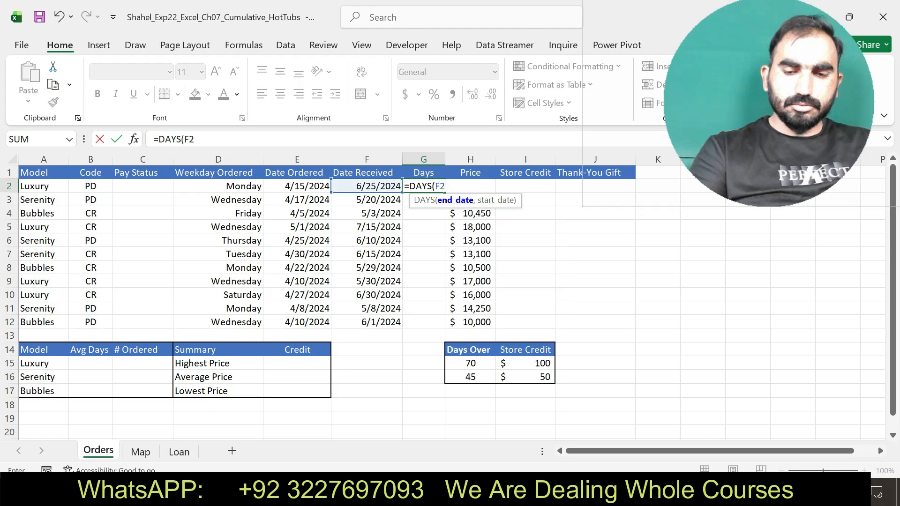
pyautogui.write(',E2)')
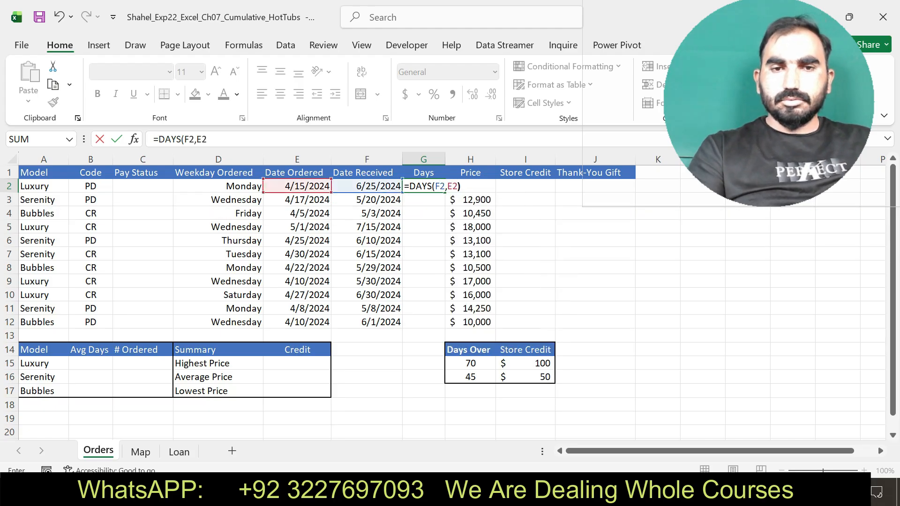
pyautogui.press('Return')
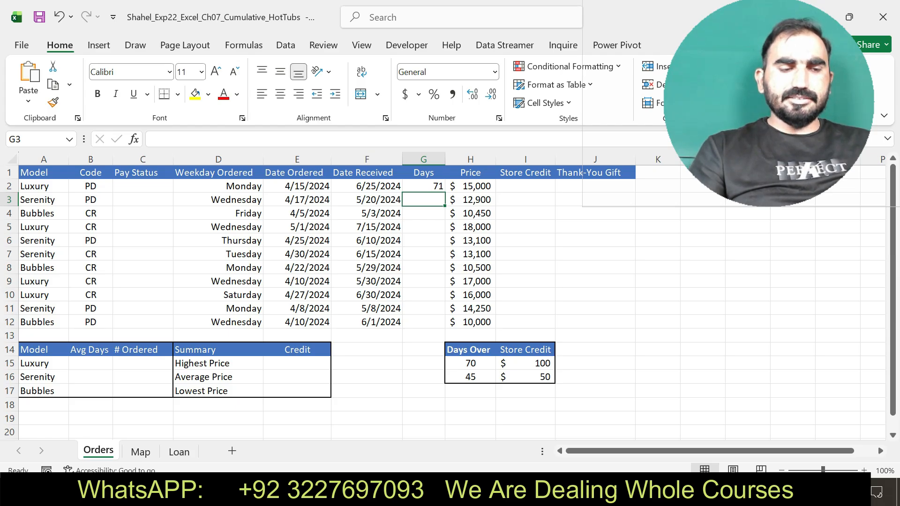
# Review the DAYS formula in cell G2 and copy it down to the range G3:G12.
pyautogui.click(424, 186)
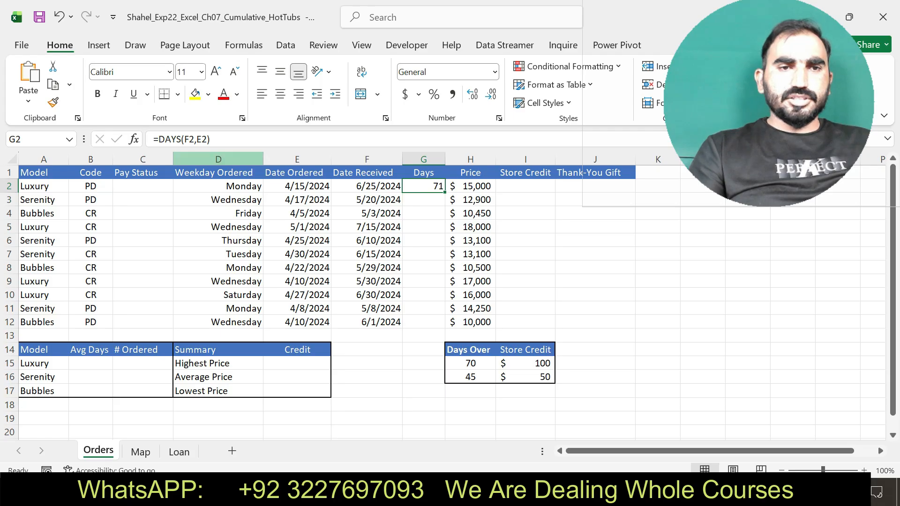
pyautogui.click(227, 139)
pyautogui.moveTo(227, 139); pyautogui.dragTo(152, 140)
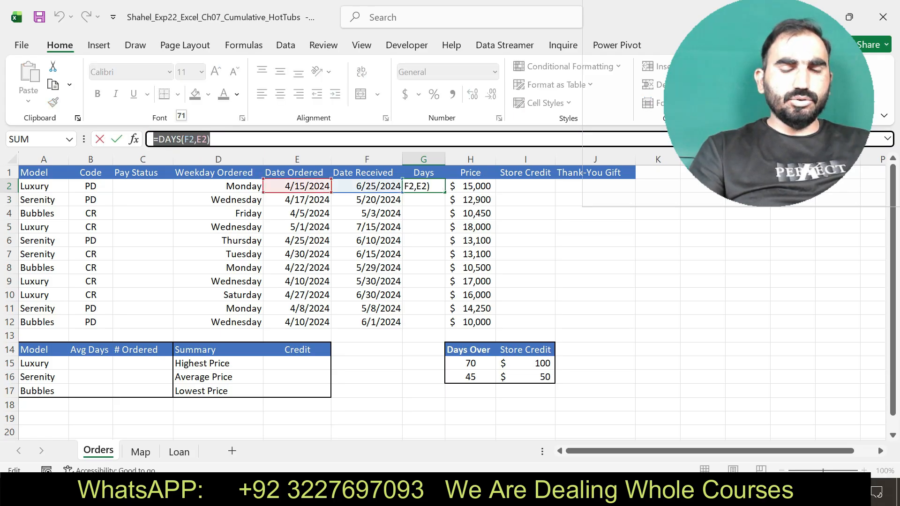
pyautogui.press('Return')
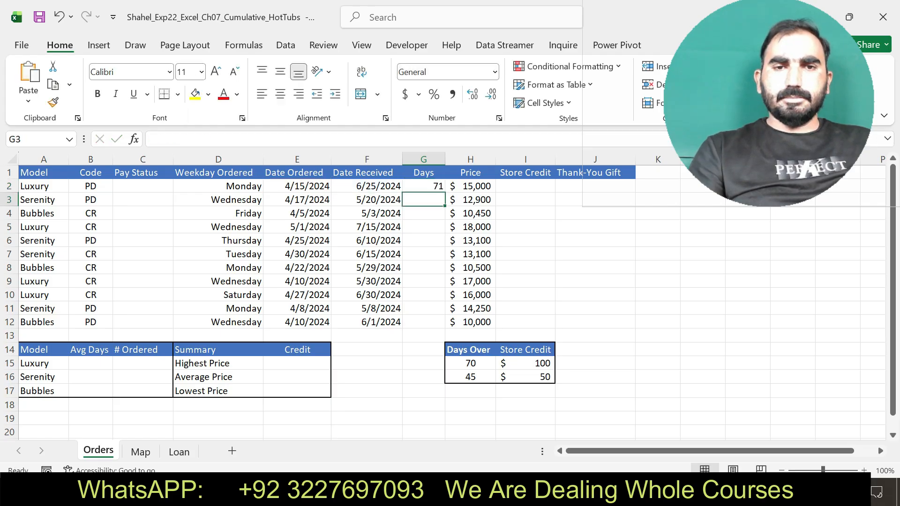
pyautogui.press('Up')
pyautogui.moveTo(445, 192); pyautogui.dragTo(441, 327)
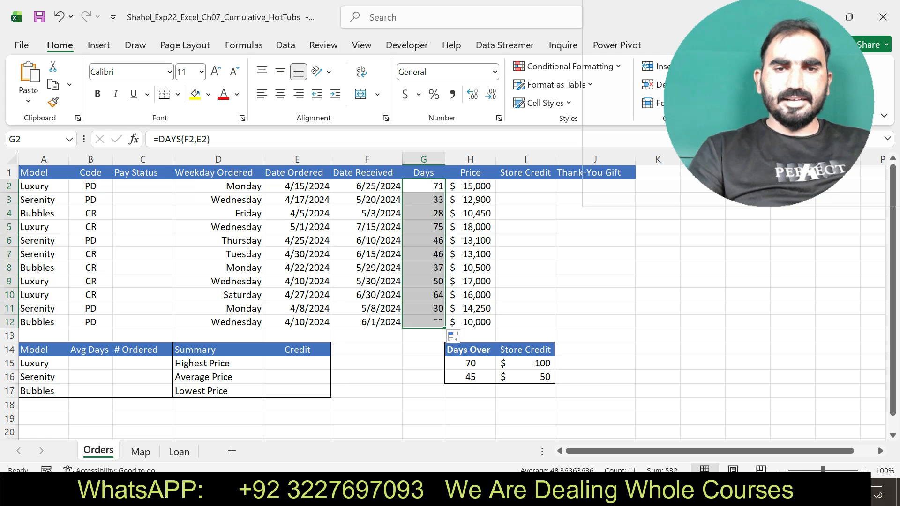
# Switch to the Word instructions, undo the step 4 highlight, and highlight the step 5 SWITCH instruction in yellow.
pyautogui.hotkey('alt', 'Tab')
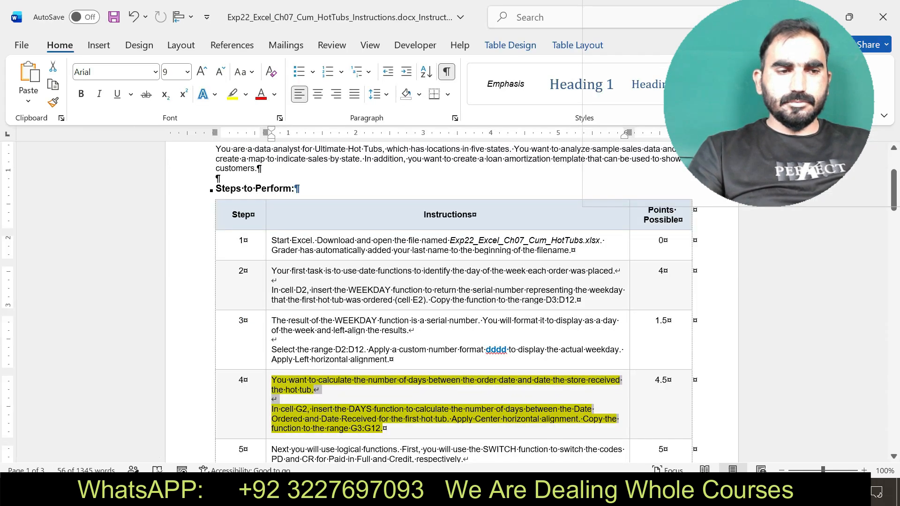
pyautogui.hotkey('ctrl', 'z')
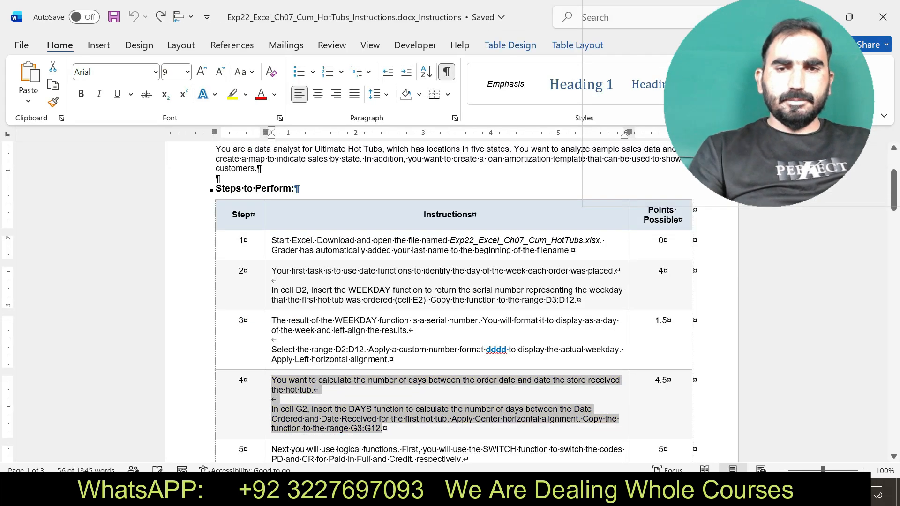
pyautogui.scroll(-10, 450, 301)
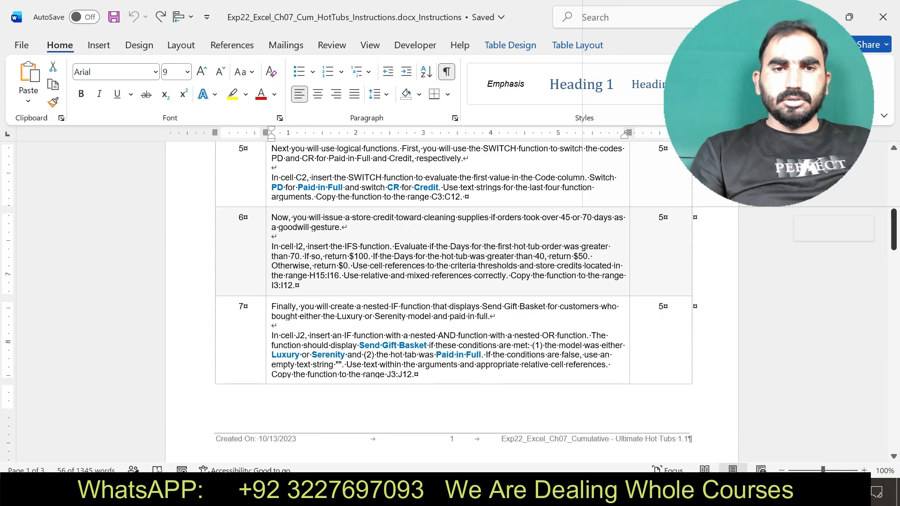
pyautogui.scroll(2, 451, 300)
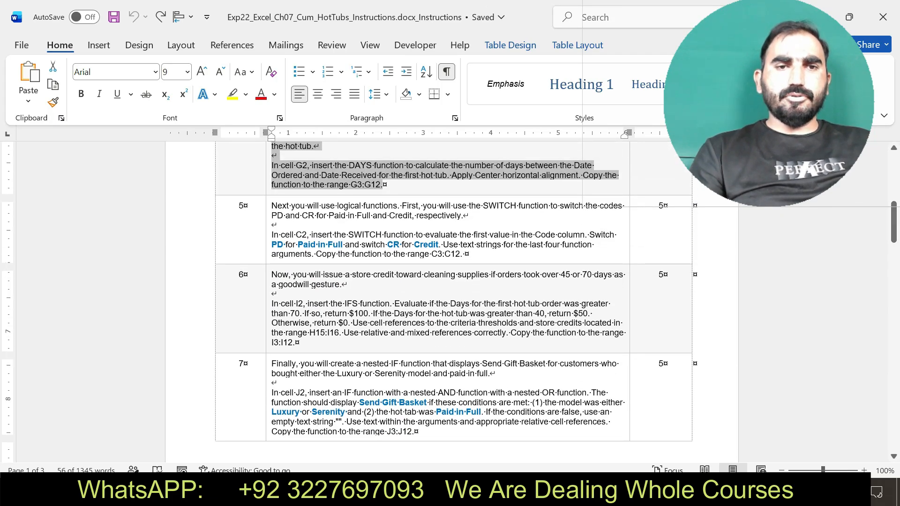
pyautogui.moveTo(272, 206); pyautogui.dragTo(465, 255)
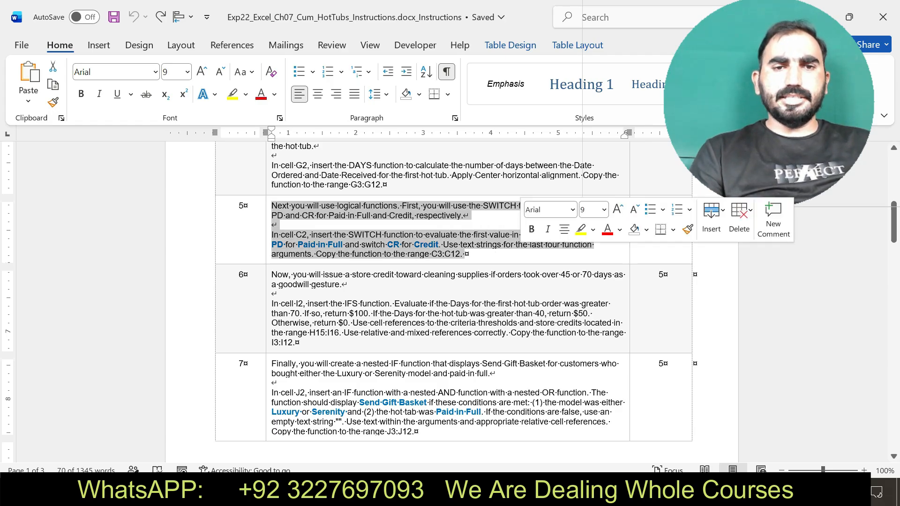
pyautogui.click(581, 229)
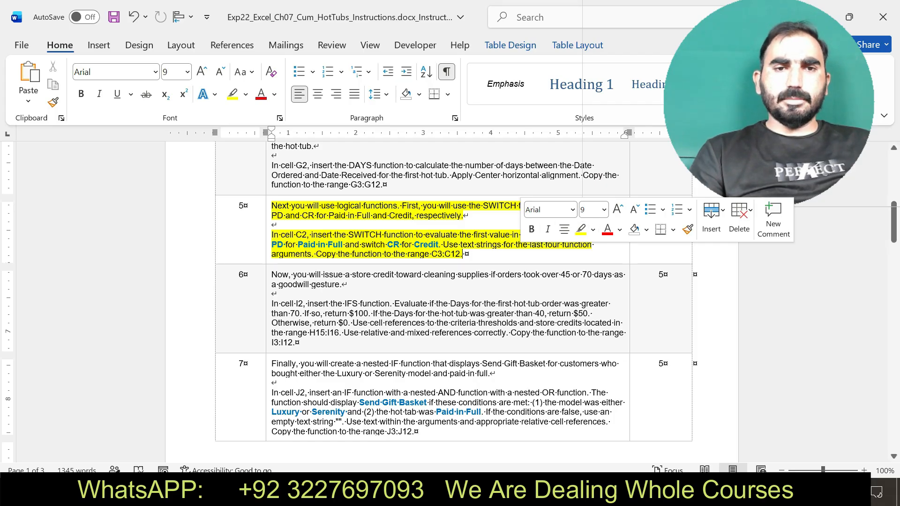
pyautogui.moveTo(271, 206); pyautogui.dragTo(503, 255)
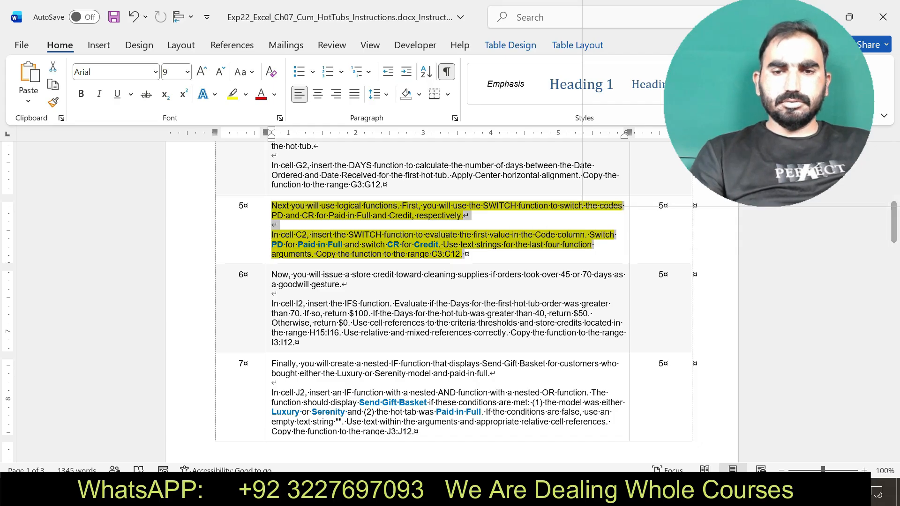
# Switch to Excel and start a SWITCH formula in cell C2 that evaluates B2 and returns "Paid in Full" for "PD".
pyautogui.click(228, 492)
pyautogui.click(143, 186)
pyautogui.write('=SW')
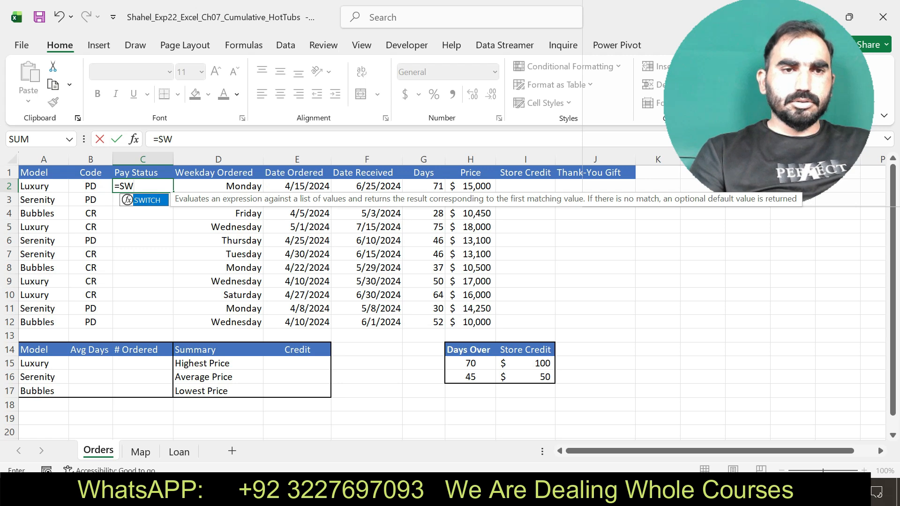
pyautogui.press('Tab')
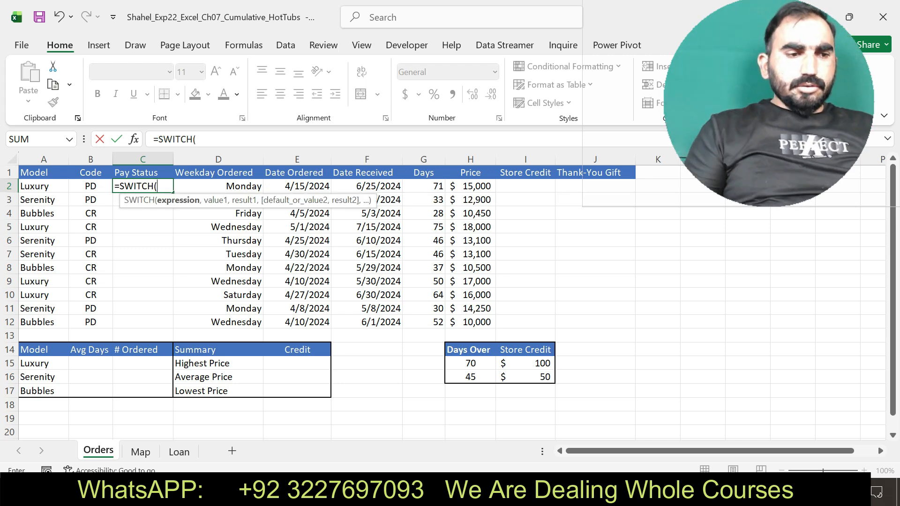
pyautogui.write('B2,')
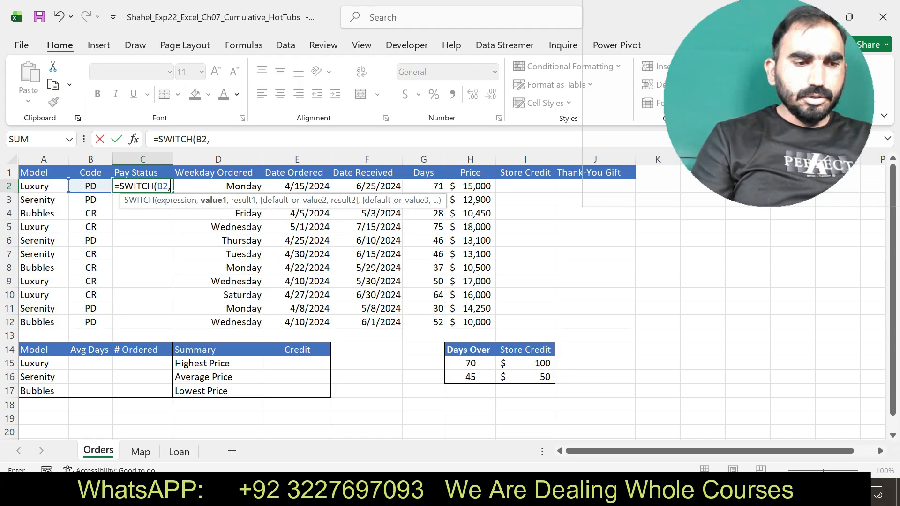
pyautogui.write(' PD')
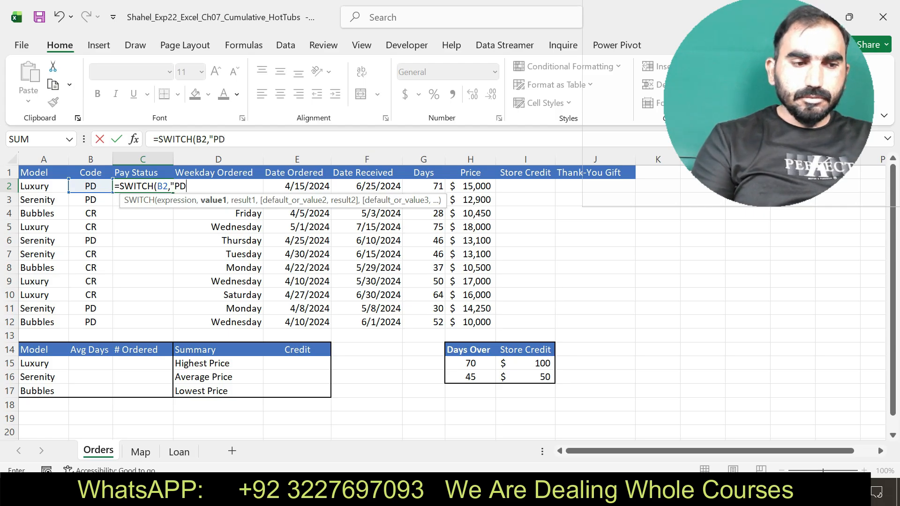
pyautogui.write('"')
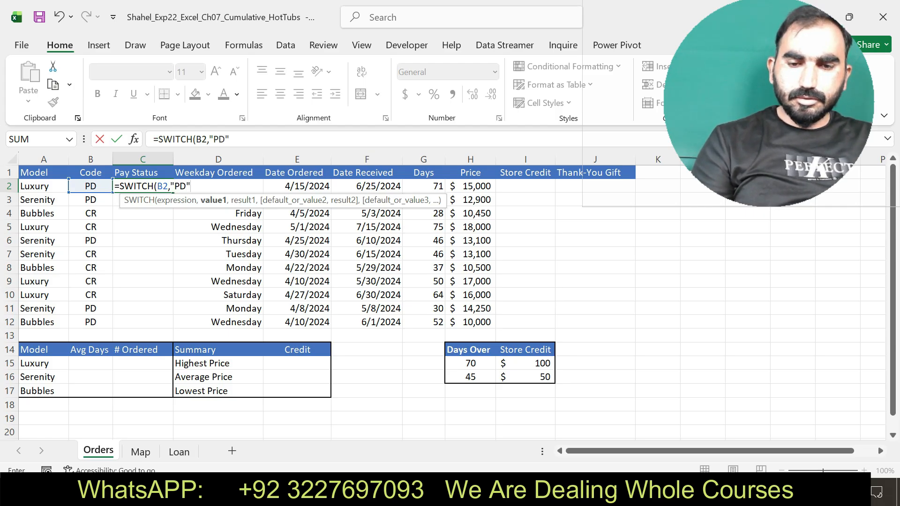
pyautogui.write(',Paid')
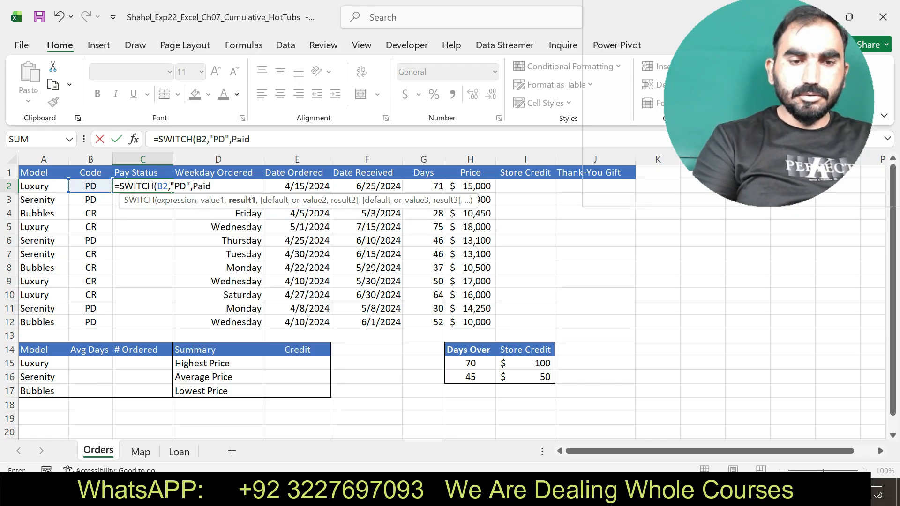
pyautogui.write(' in ')
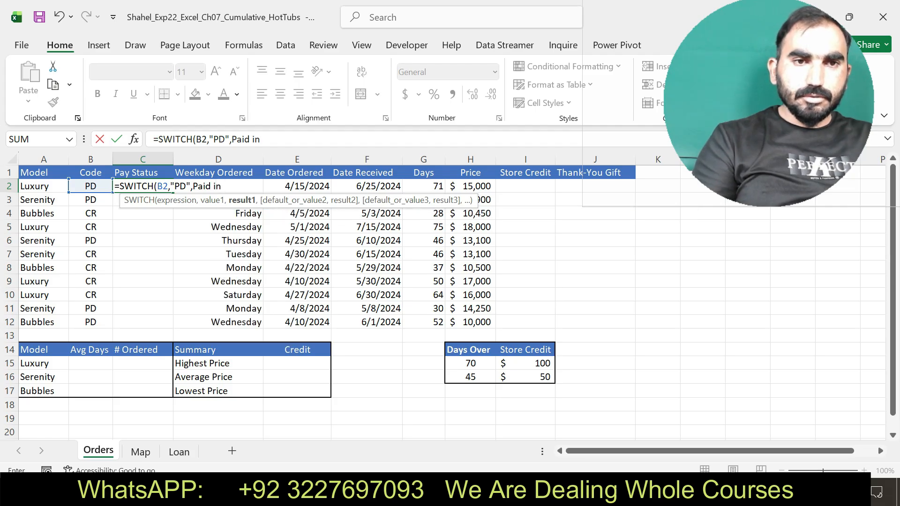
pyautogui.write('G')
pyautogui.press('BackSpace')
pyautogui.write('Full')
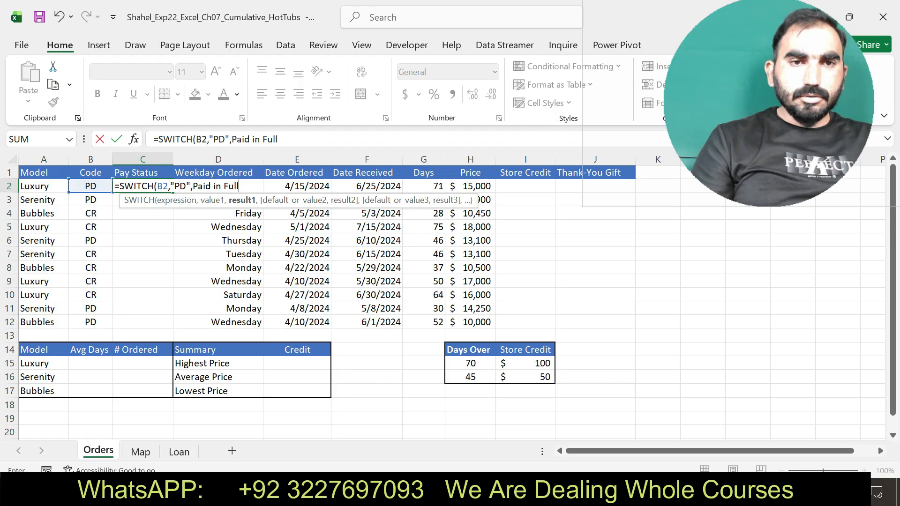
pyautogui.click(231, 139)
pyautogui.write('"')
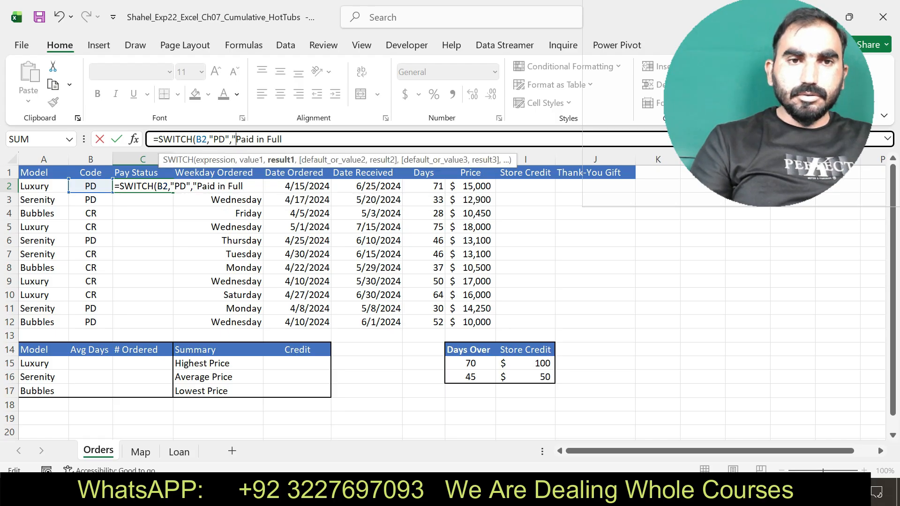
pyautogui.write('"')
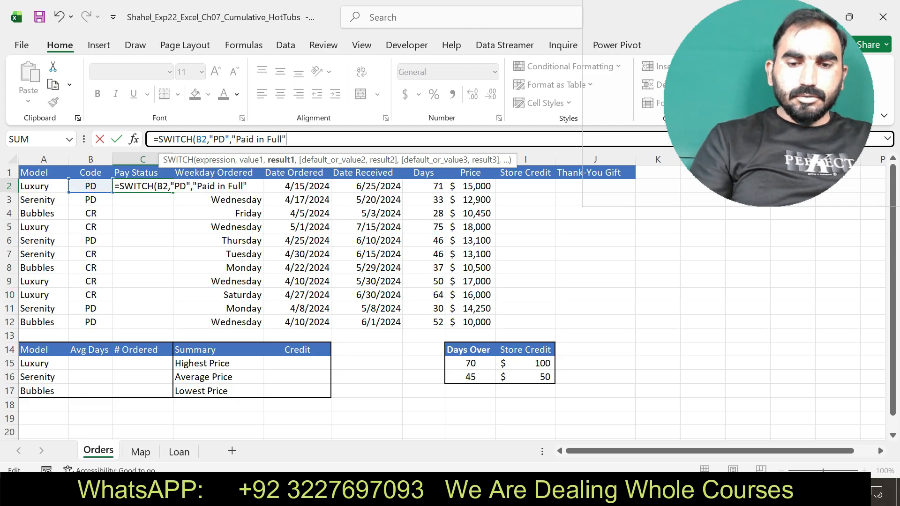
# Add the value "CR" with the result "Credit" to the SWITCH formula in C2 and complete the entry.
pyautogui.write(',"')
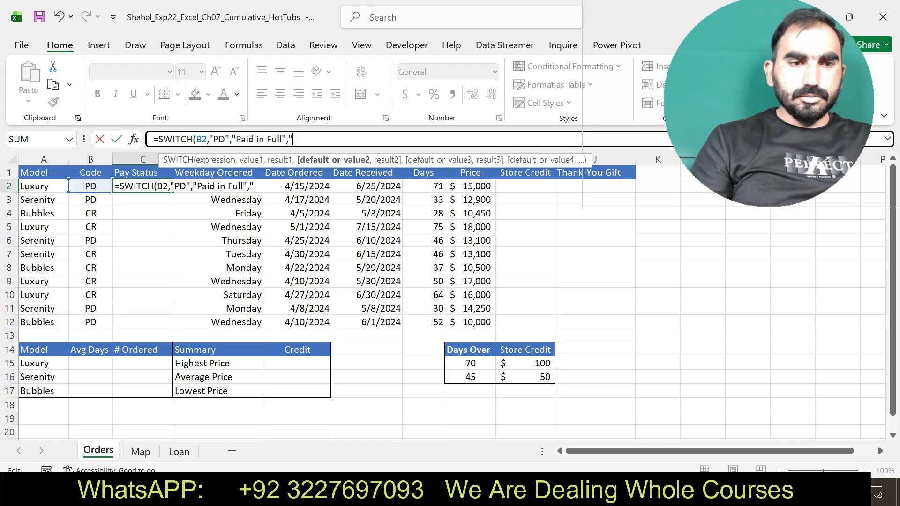
pyautogui.write('c')
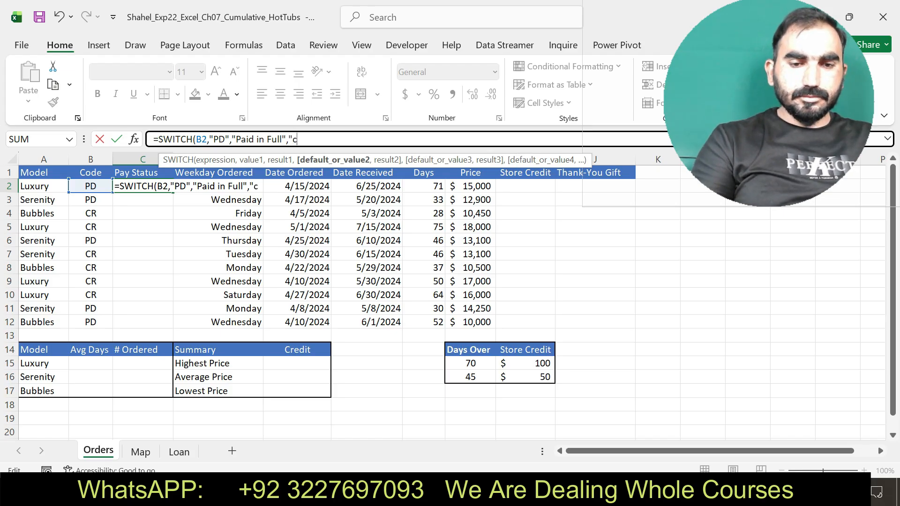
pyautogui.write('r')
pyautogui.press('BackSpace')
pyautogui.press('BackSpace')
pyautogui.write('CR"')
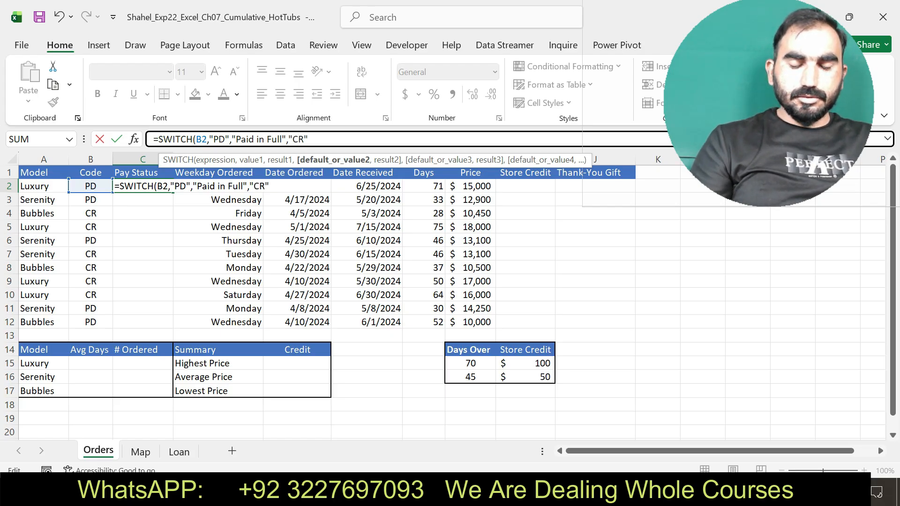
pyautogui.write(',')
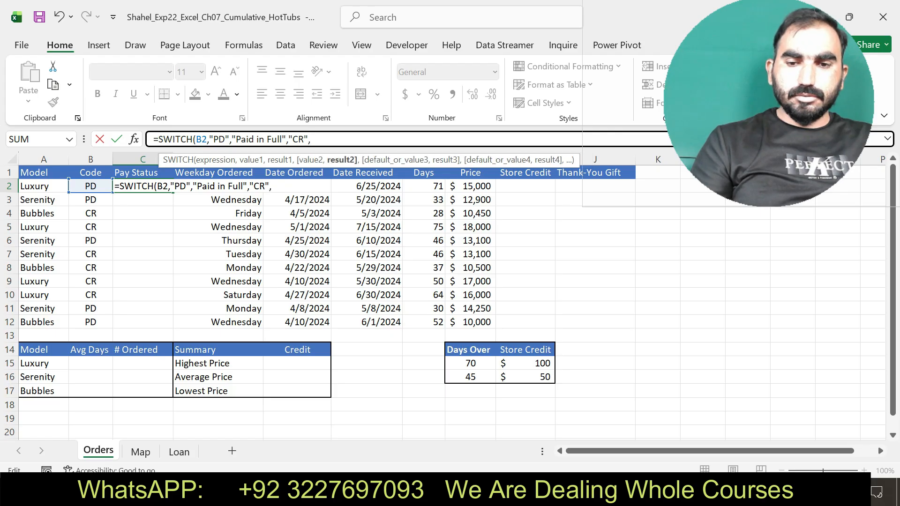
pyautogui.write('"Credir')
pyautogui.press('BackSpace')
pyautogui.write('t')
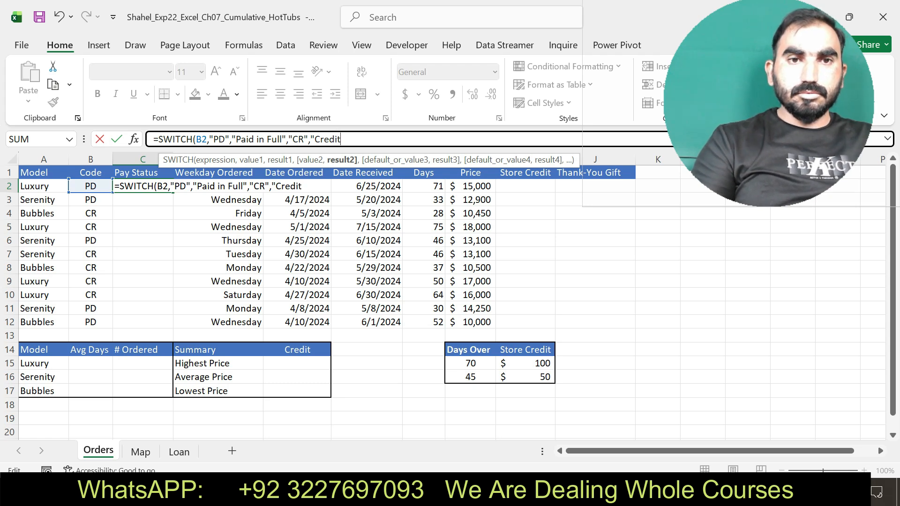
pyautogui.write('"')
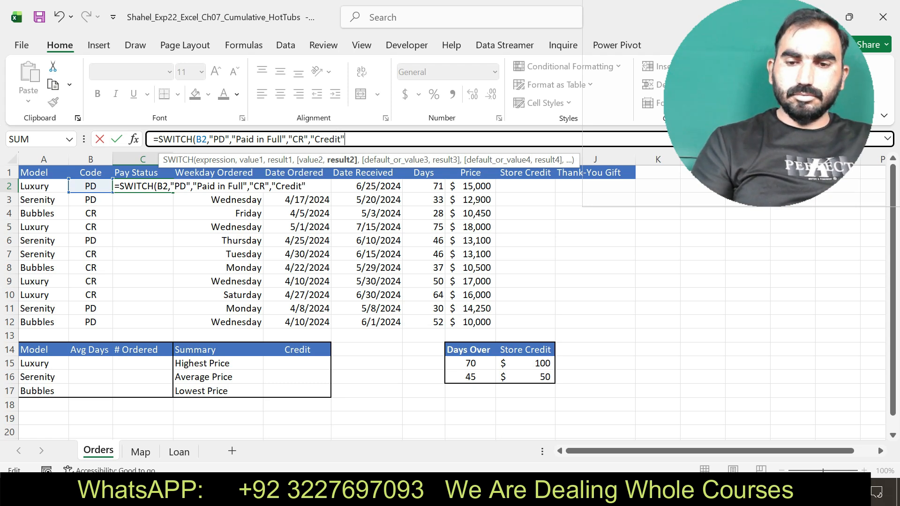
pyautogui.write(')')
pyautogui.press('Return')
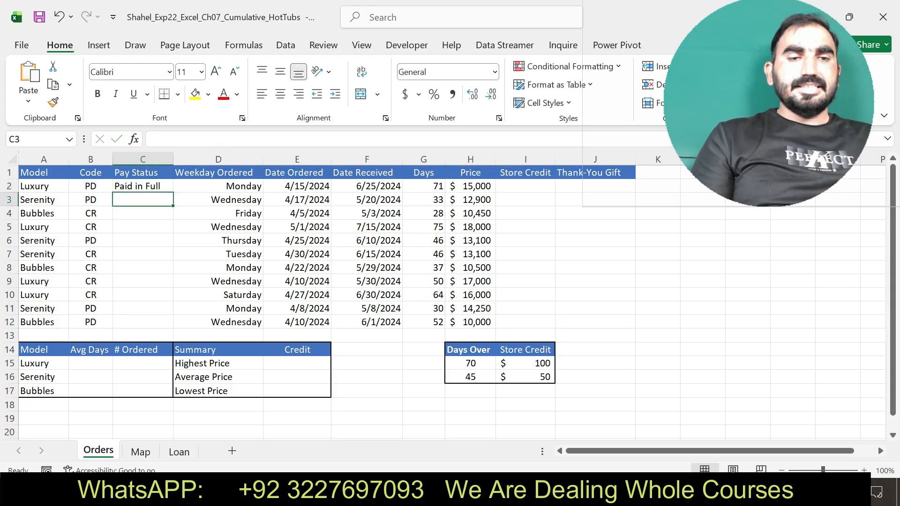
# Review the SWITCH formula in cell C2 and keep it unmodified.
pyautogui.click(143, 187)
pyautogui.moveTo(348, 139); pyautogui.dragTo(153, 139)
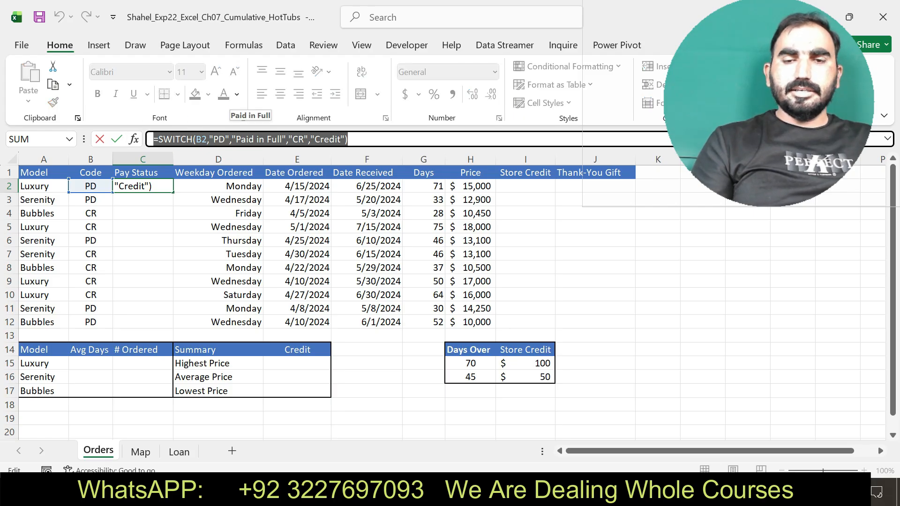
pyautogui.press('Return')
pyautogui.click(143, 187)
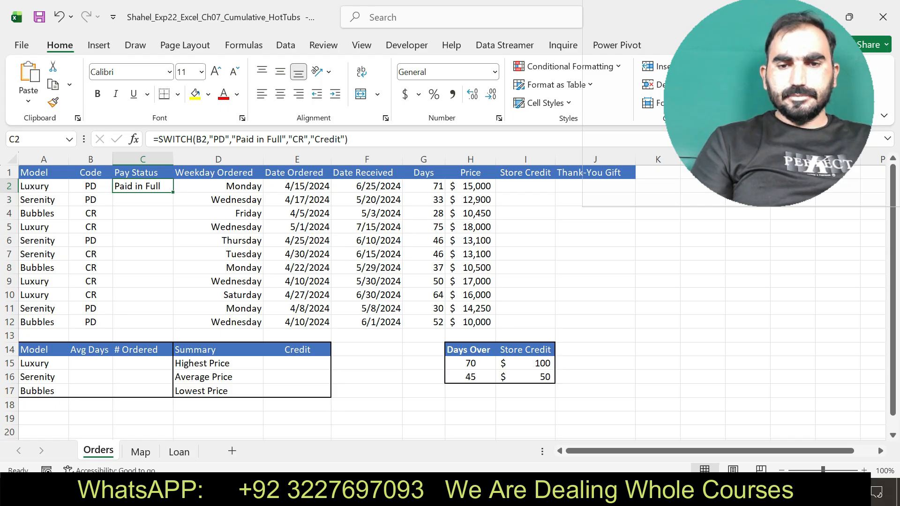
# Check the step 5 instruction in Word, then return to Excel and copy the C2 formula down to C3:C12.
pyautogui.hotkey('alt', 'Tab')
pyautogui.click(382, 255)
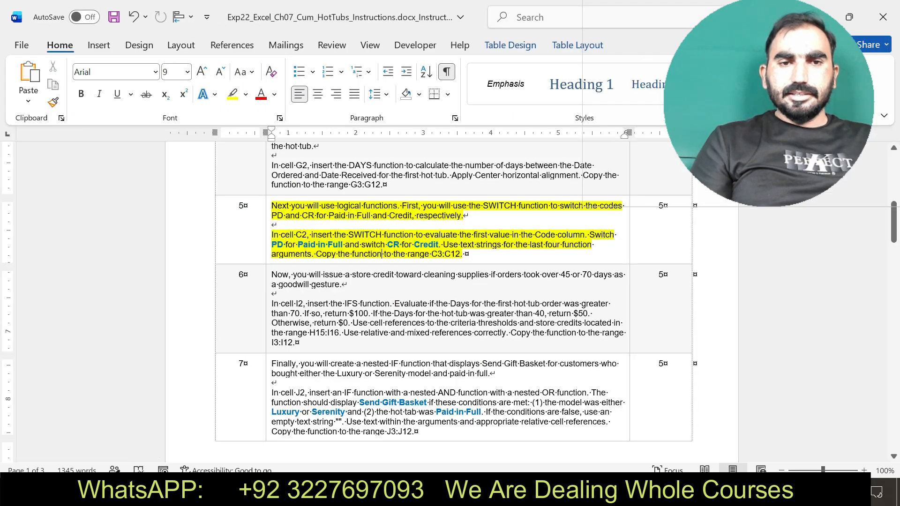
pyautogui.moveTo(272, 206); pyautogui.dragTo(428, 256)
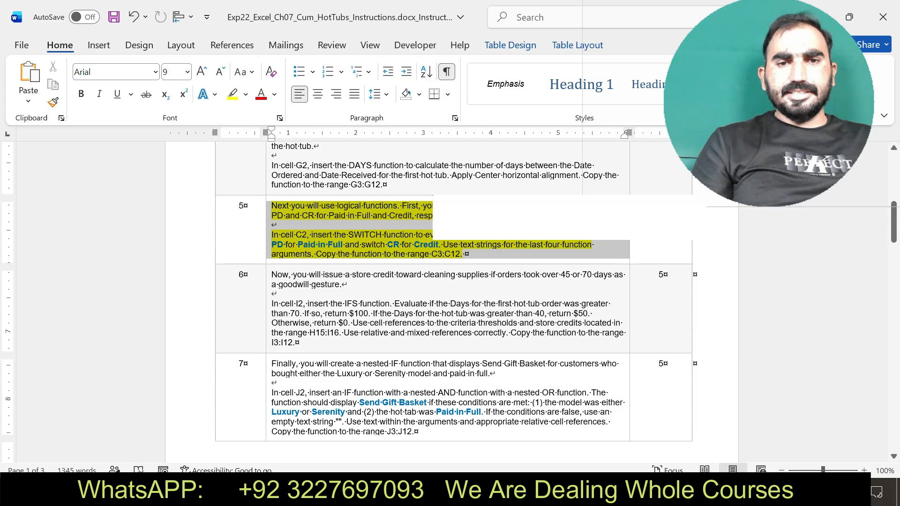
pyautogui.hotkey('alt', 'Tab')
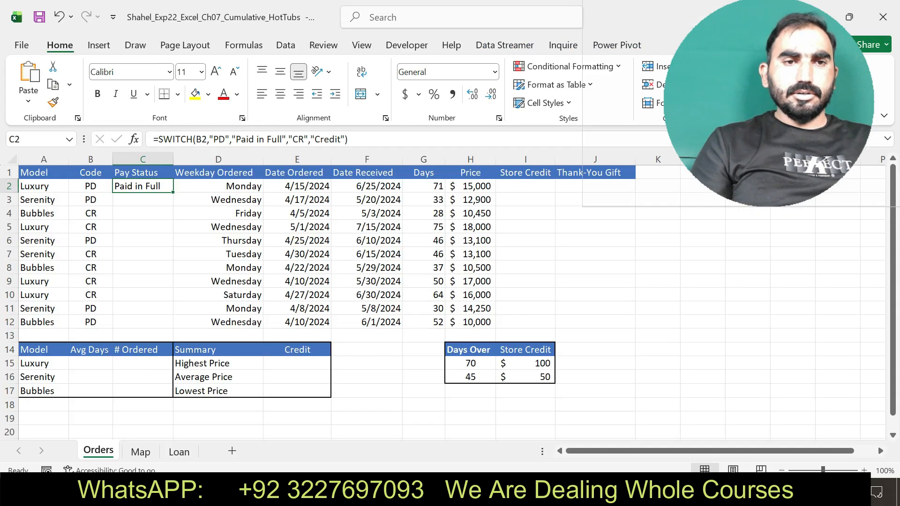
pyautogui.moveTo(173, 192); pyautogui.dragTo(173, 328)
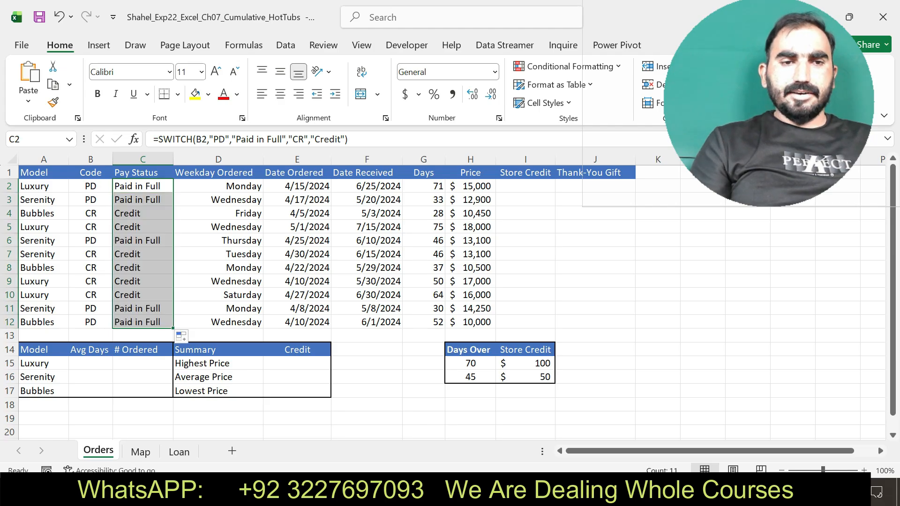
# Switch to the Word instructions, undo the step 5 highlight, and highlight the step 6 IFS instruction in yellow.
pyautogui.hotkey('alt', 'Tab')
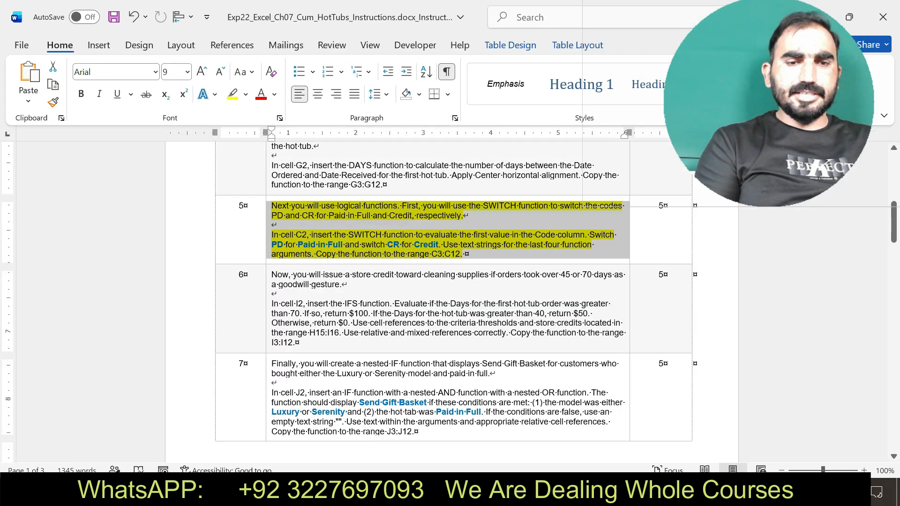
pyautogui.moveTo(272, 275); pyautogui.dragTo(535, 324)
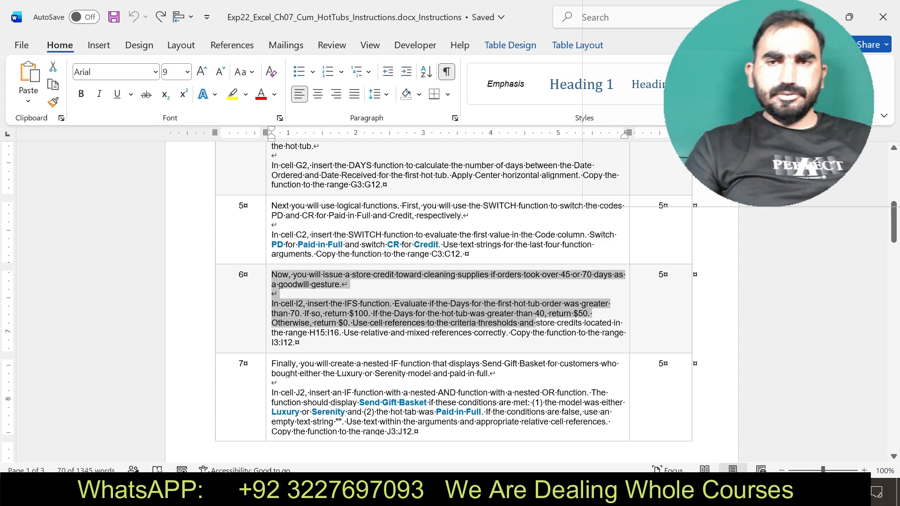
pyautogui.moveTo(535, 323); pyautogui.dragTo(586, 343)
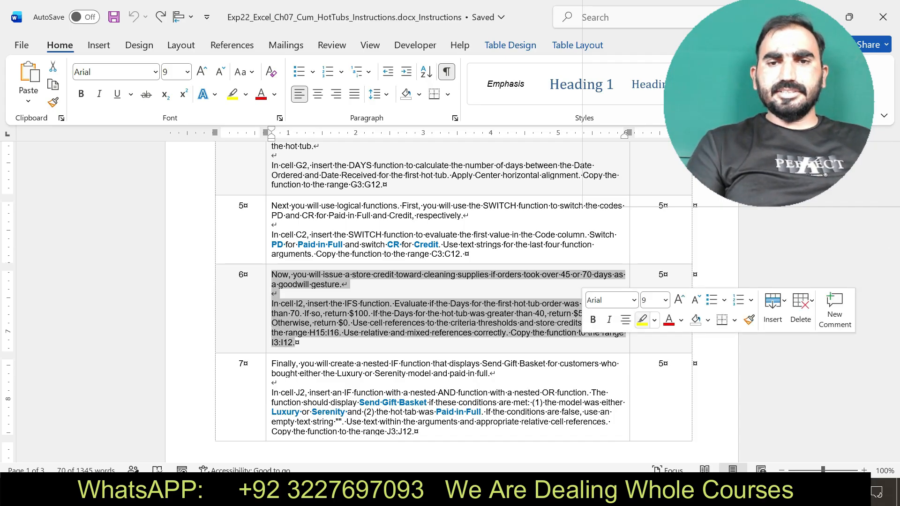
pyautogui.click(642, 320)
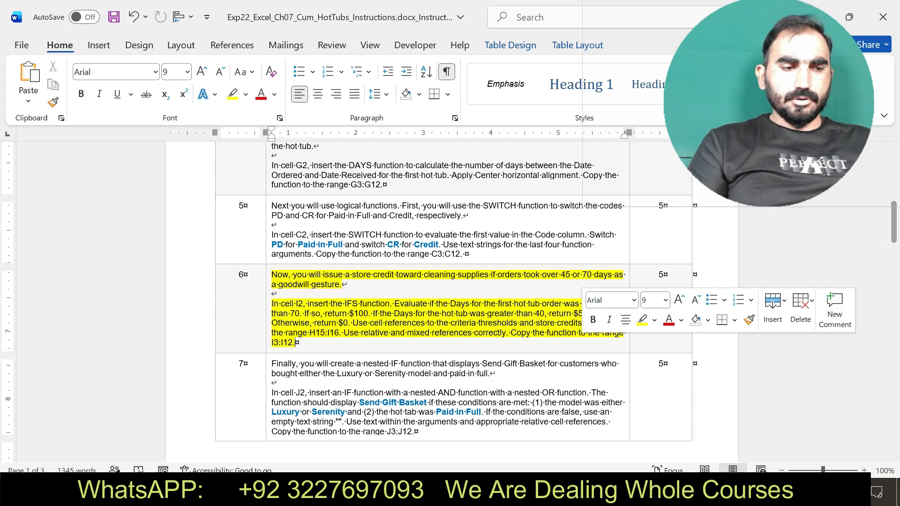
pyautogui.moveTo(272, 275); pyautogui.dragTo(538, 343)
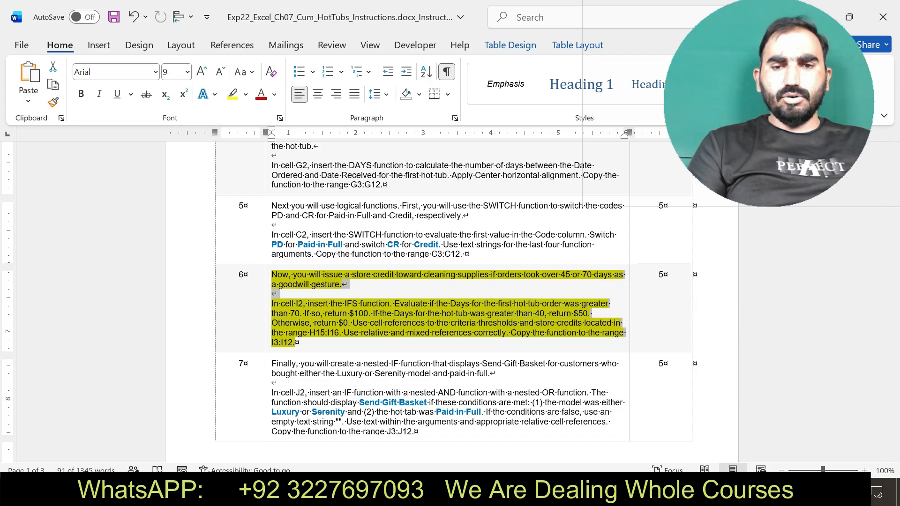
# Switch to Excel and start an IFS formula in cell I2 that returns $I$15 if G2>$H$15.
pyautogui.hotkey('alt', 'Tab')
pyautogui.click(525, 186)
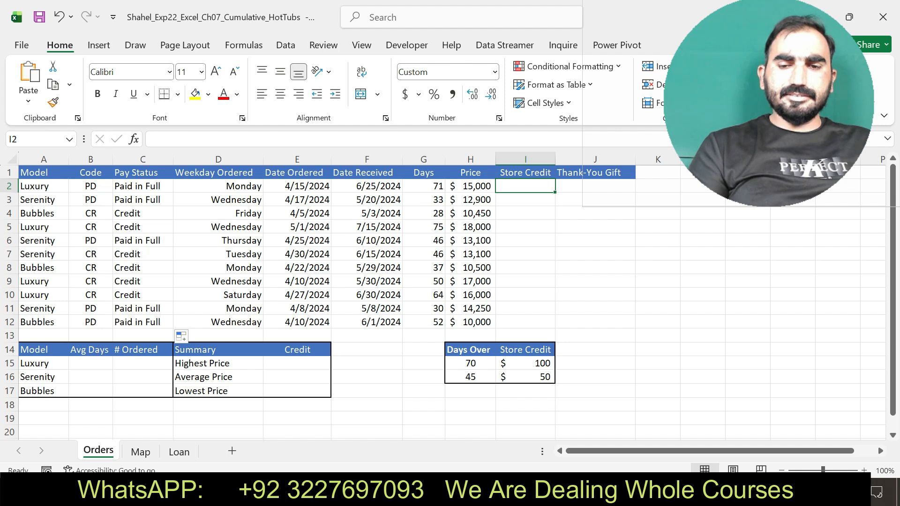
pyautogui.write('=ifs')
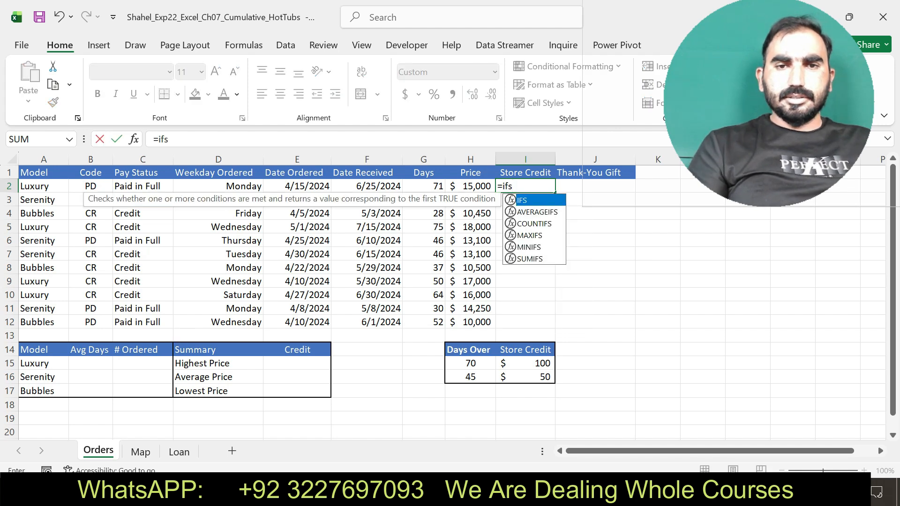
pyautogui.press('Tab')
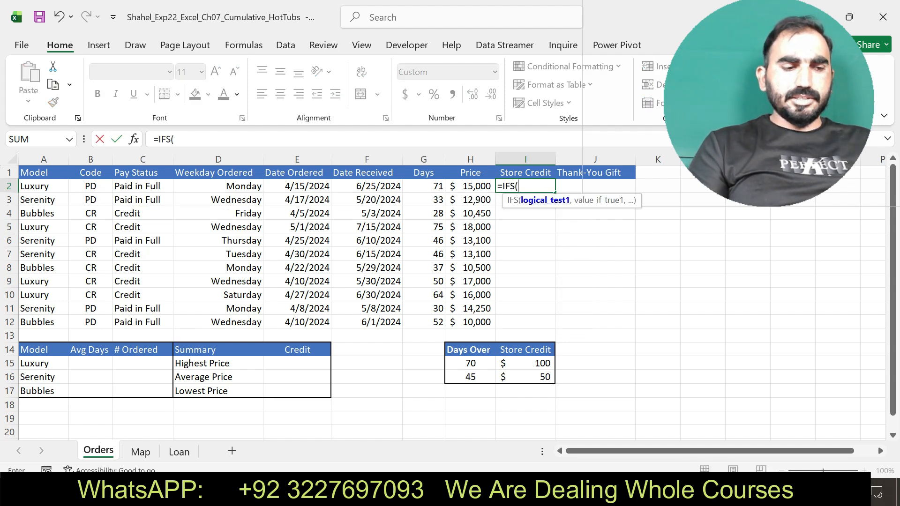
pyautogui.write('g2>')
pyautogui.press('BackSpace')
pyautogui.press('BackSpace')
pyautogui.press('BackSpace')
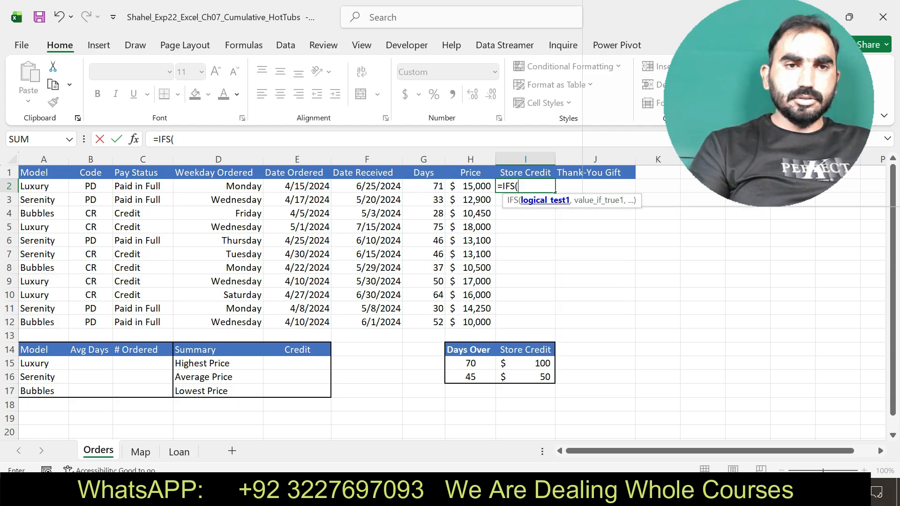
pyautogui.write('G2>')
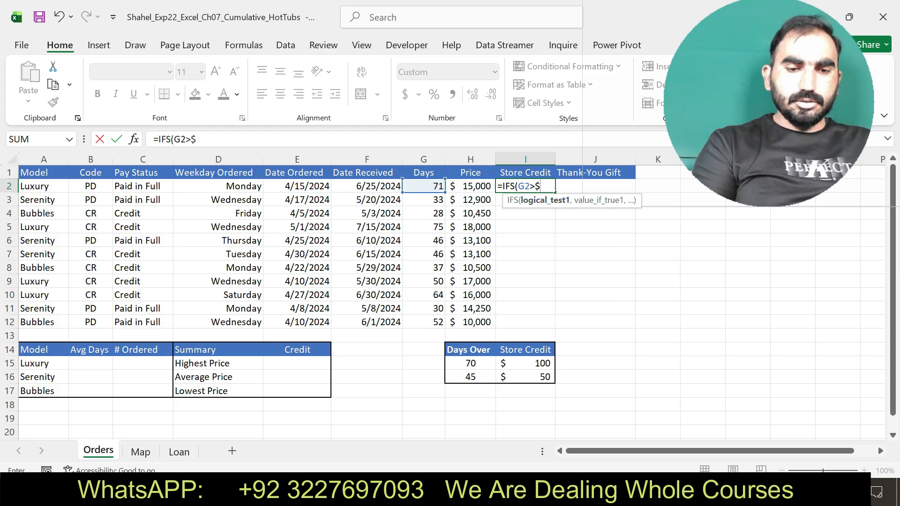
pyautogui.write('$H')
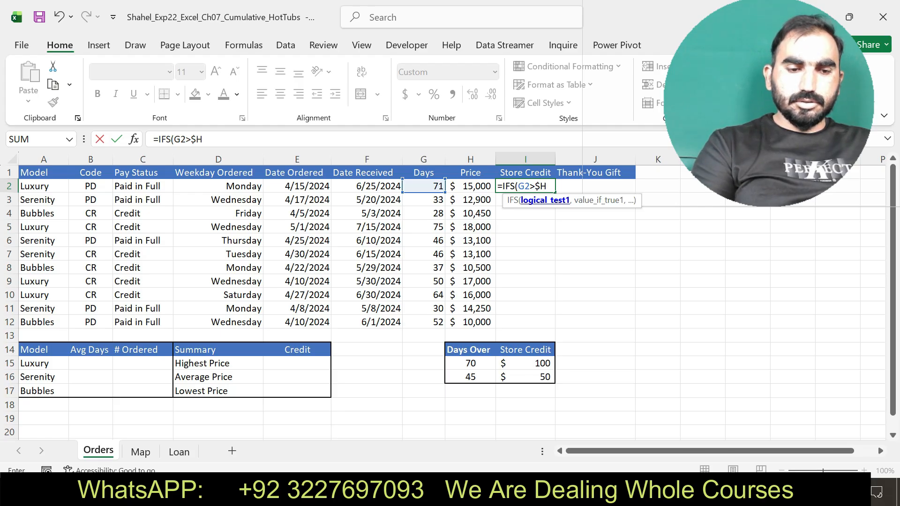
pyautogui.write('$1')
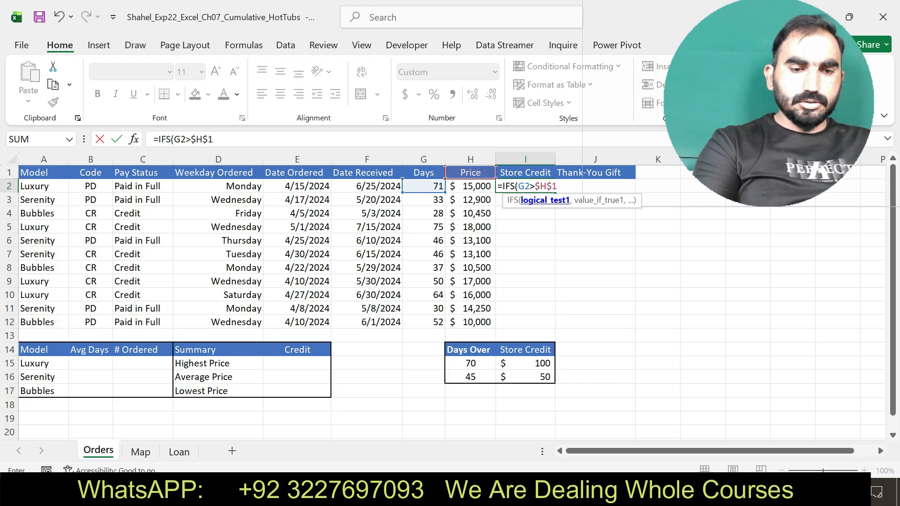
pyautogui.write('5,')
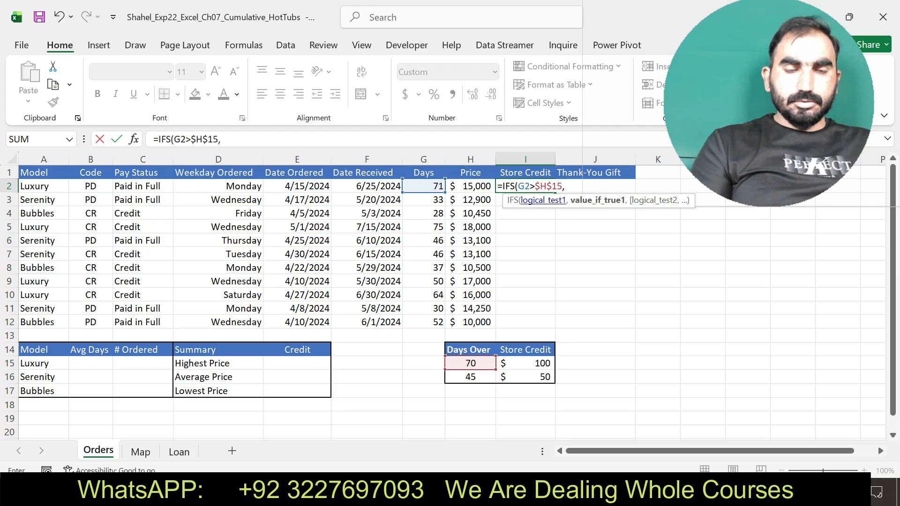
pyautogui.write('$')
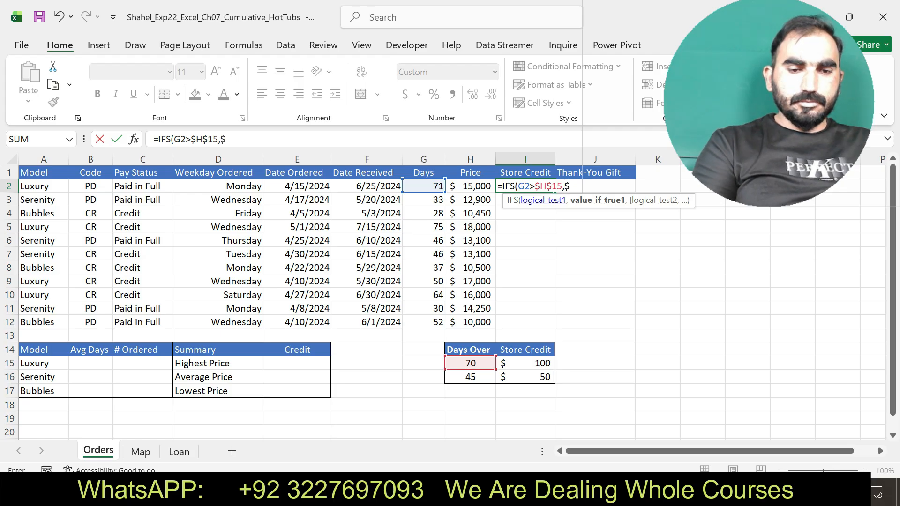
pyautogui.write('I')
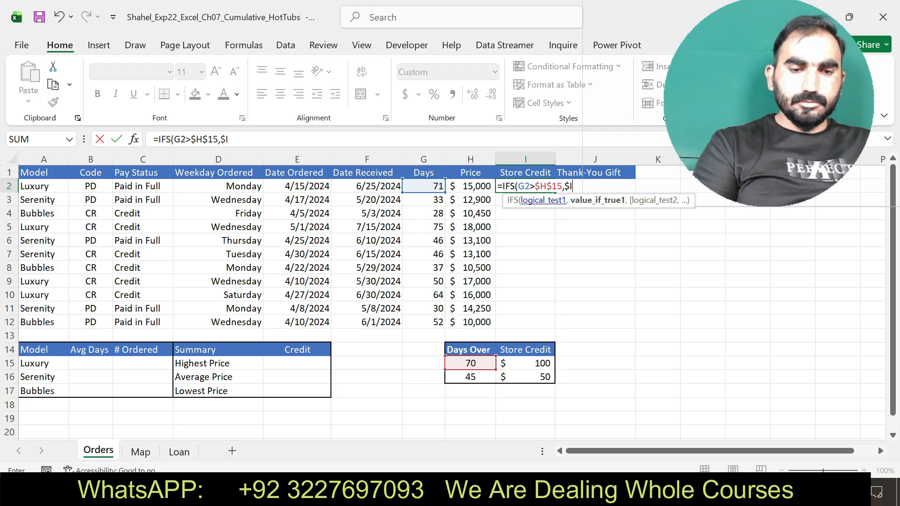
pyautogui.write('$15')
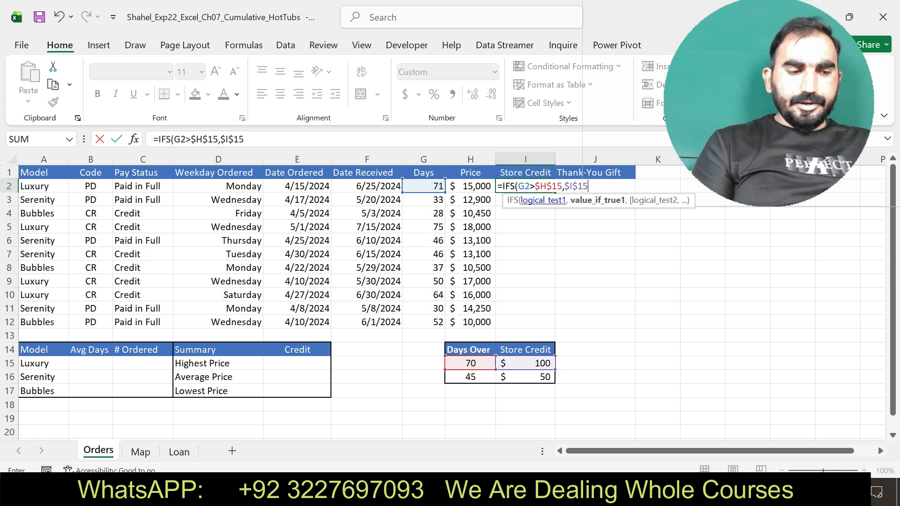
# Add a second condition to the IFS formula in I2 that returns $I$16 if G2>$H$16.
pyautogui.write(',G2')
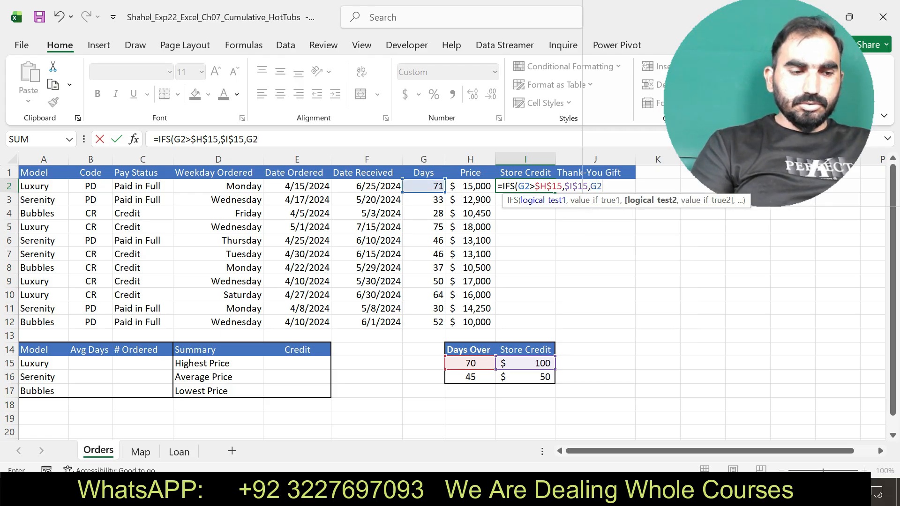
pyautogui.write('>')
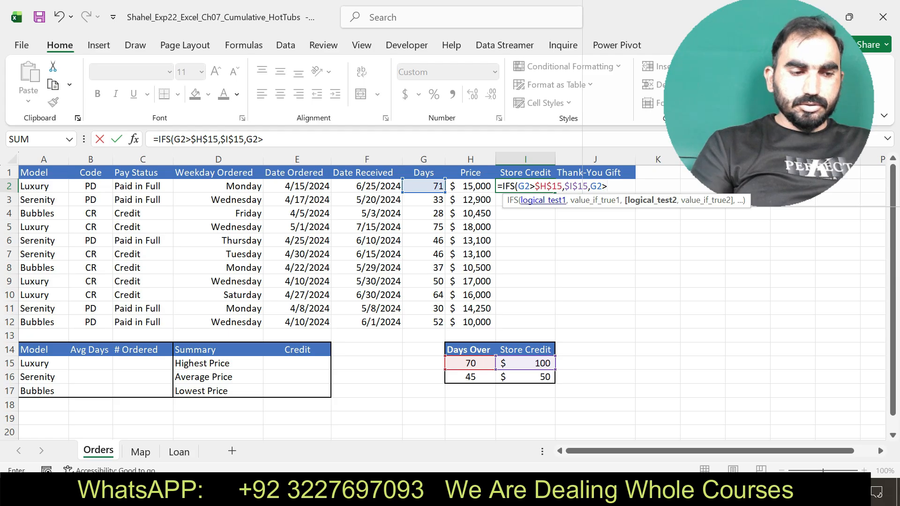
pyautogui.write('$H$')
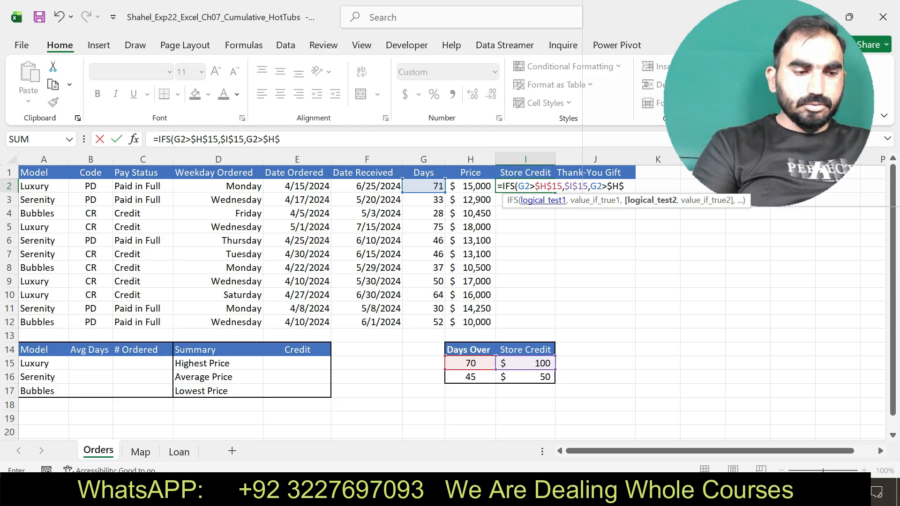
pyautogui.write('16')
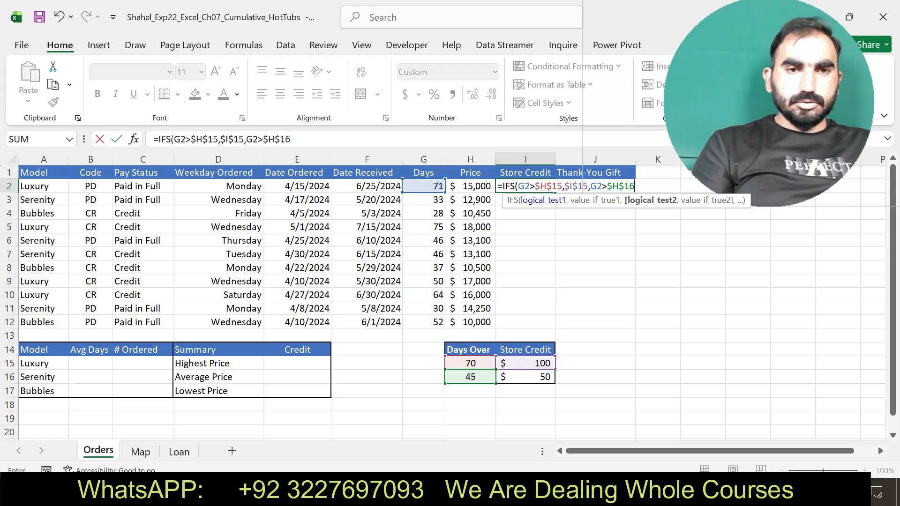
pyautogui.write(',')
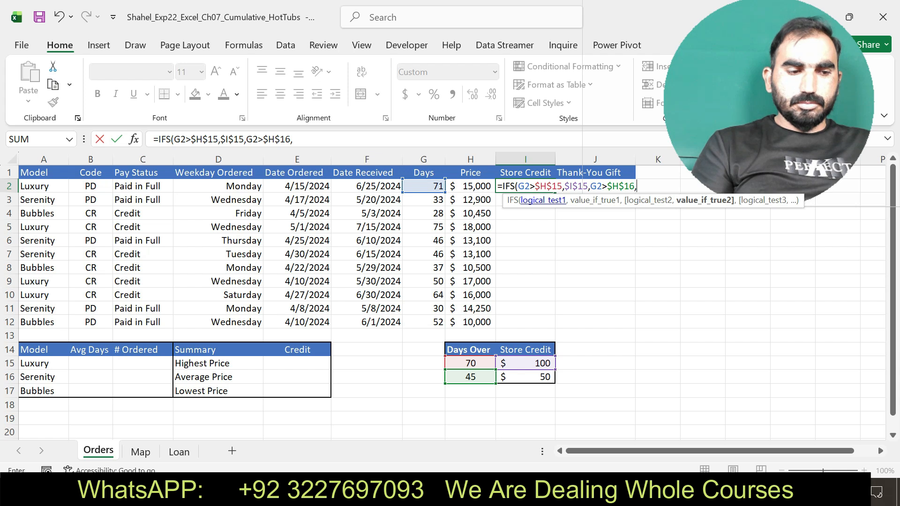
pyautogui.write('$I$16')
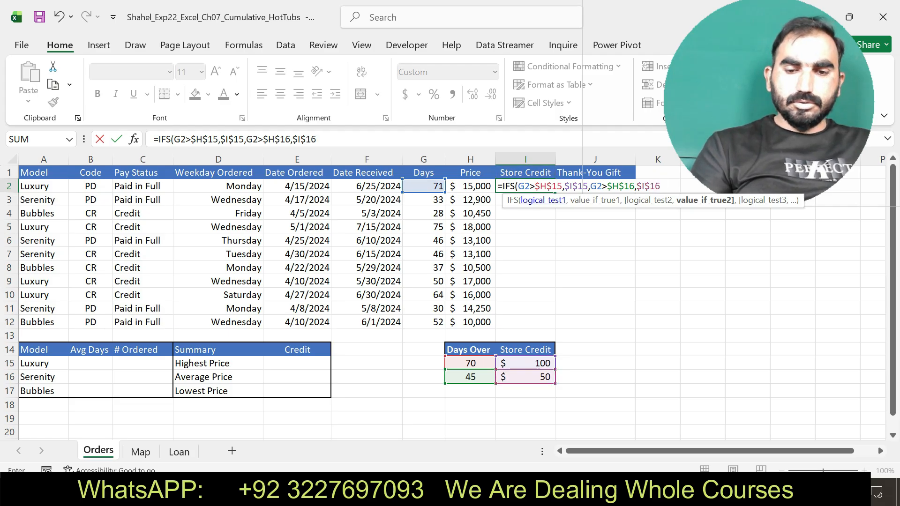
# Add a third condition, G2<$H$16 with the result "$0", to the IFS formula in I2 and complete the entry.
pyautogui.write(',G2')
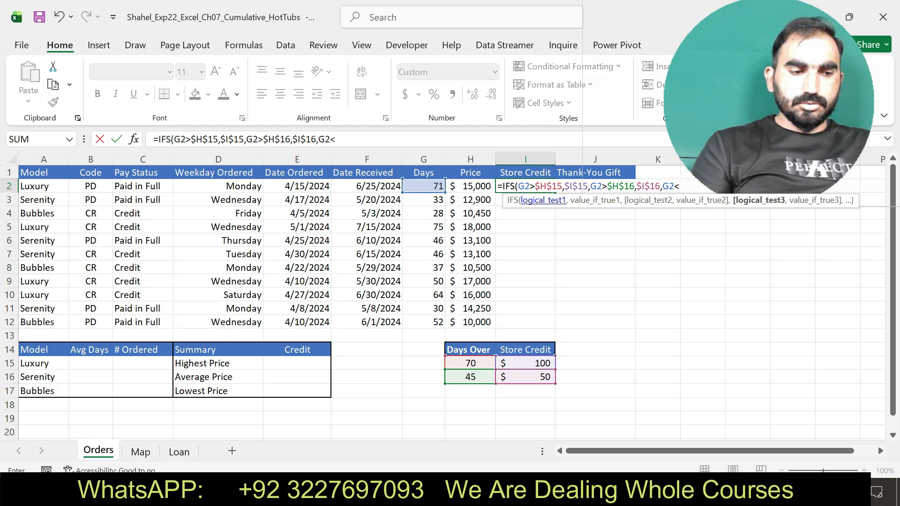
pyautogui.write('<$H$')
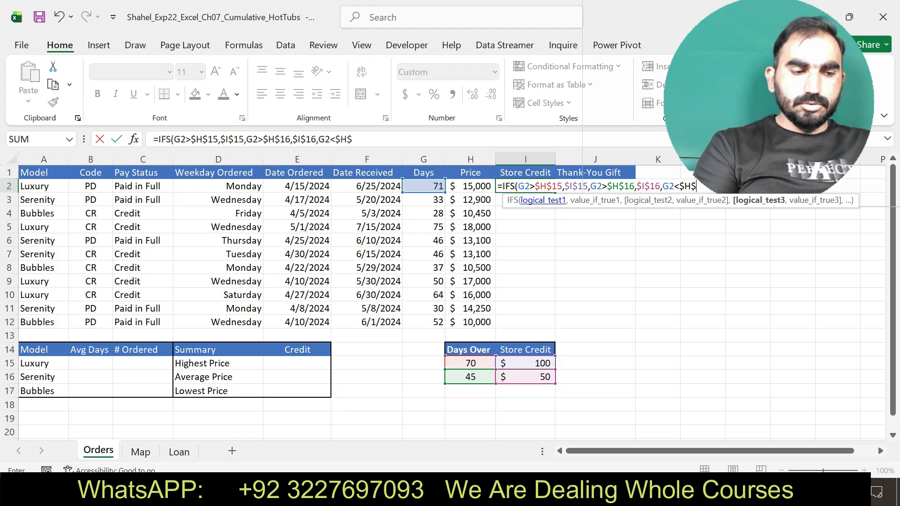
pyautogui.write('16')
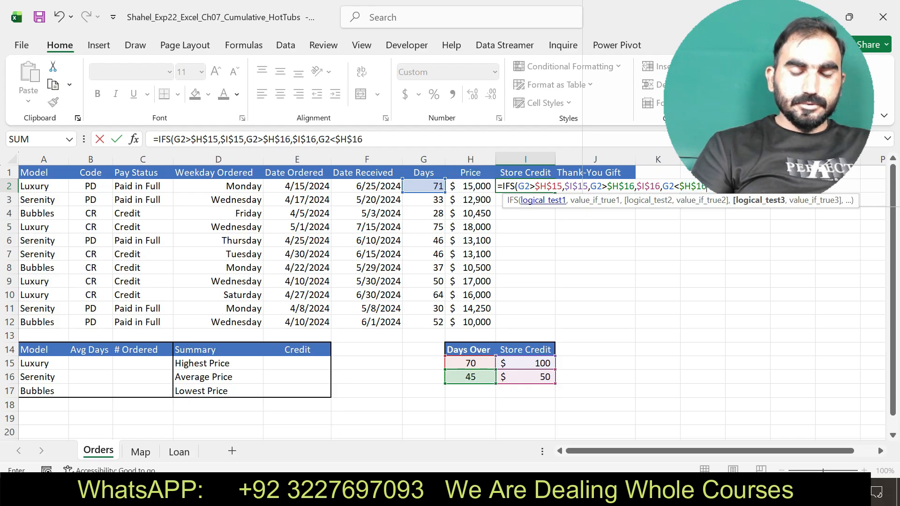
pyautogui.write(',"')
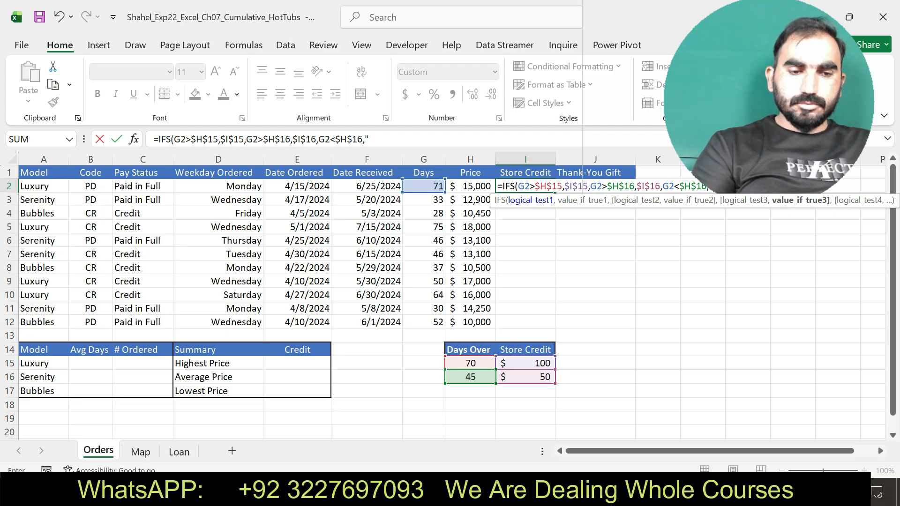
pyautogui.write('$0')
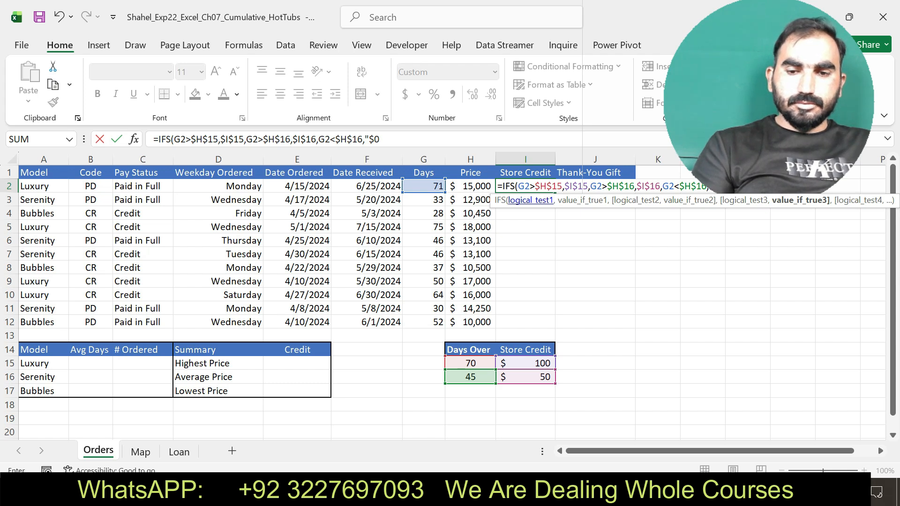
pyautogui.write(')')
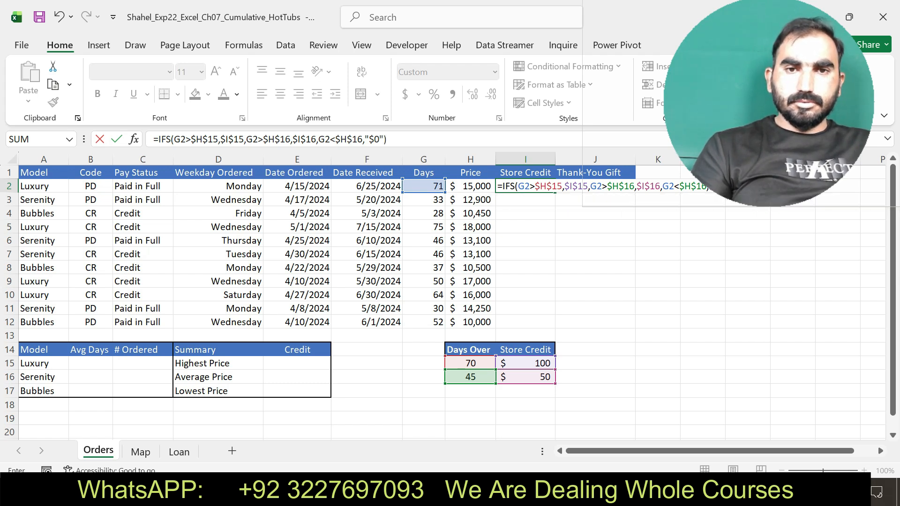
pyautogui.press('Return')
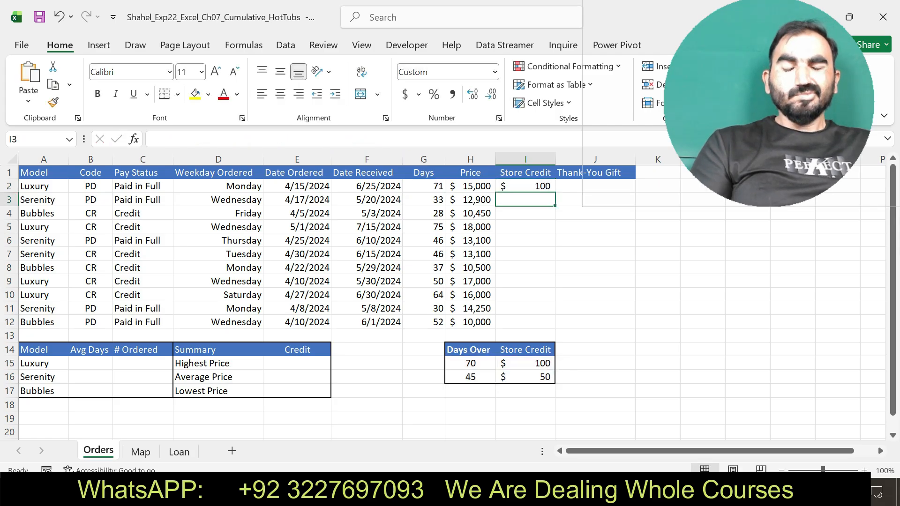
# Review the complete IFS formula in cell I2 and leave it as entered.
pyautogui.click(525, 186)
pyautogui.moveTo(389, 139); pyautogui.dragTo(154, 139)
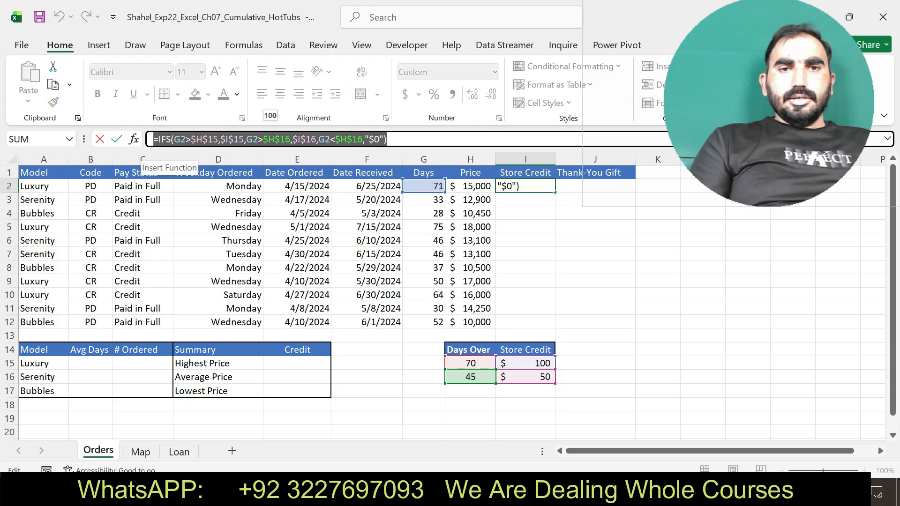
pyautogui.moveTo(388, 140); pyautogui.dragTo(153, 139)
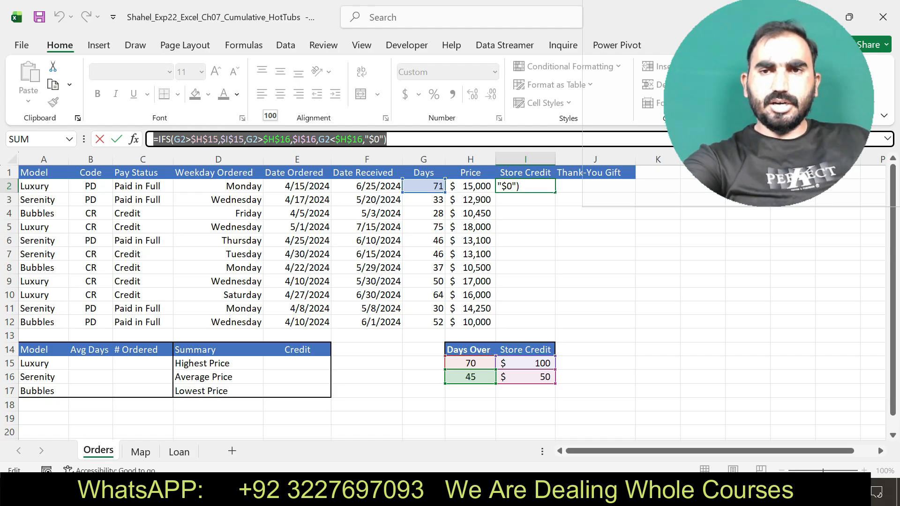
pyautogui.press('Return')
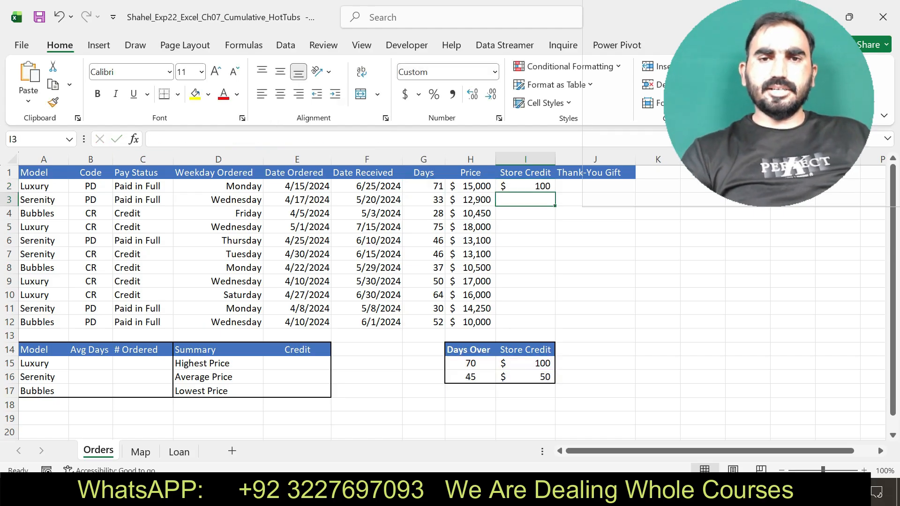
# Check the copy instruction of step 6 in Word, return to Excel, and fill the IFS formula from I2 through I3:I12.
pyautogui.hotkey('alt', 'Tab')
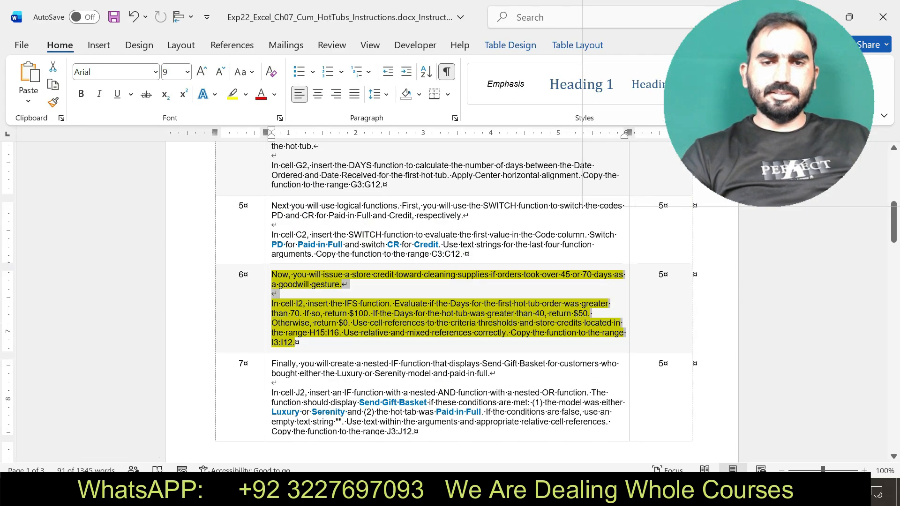
pyautogui.click(448, 314)
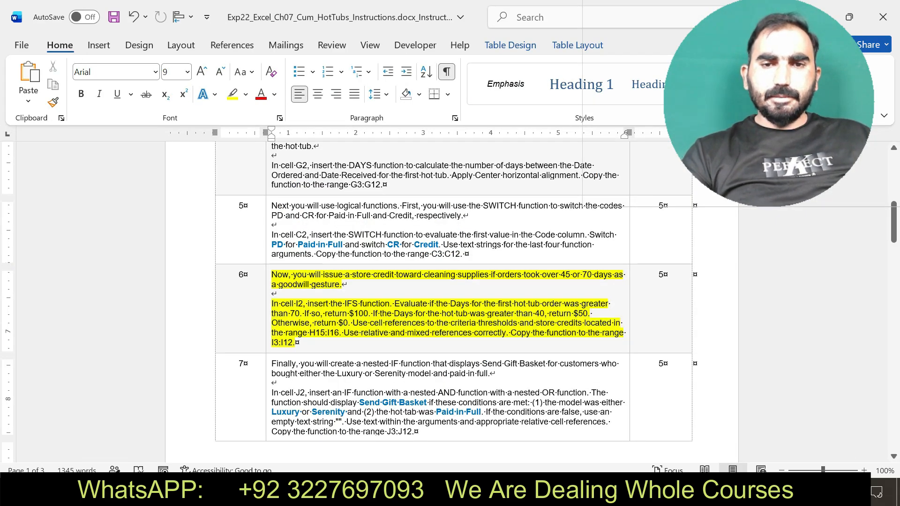
pyautogui.moveTo(296, 342); pyautogui.dragTo(511, 333)
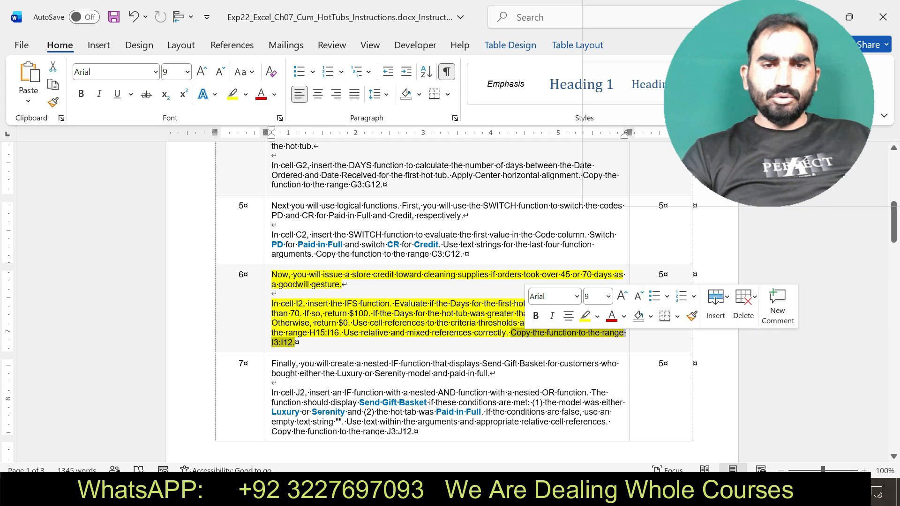
pyautogui.hotkey('alt', 'Tab')
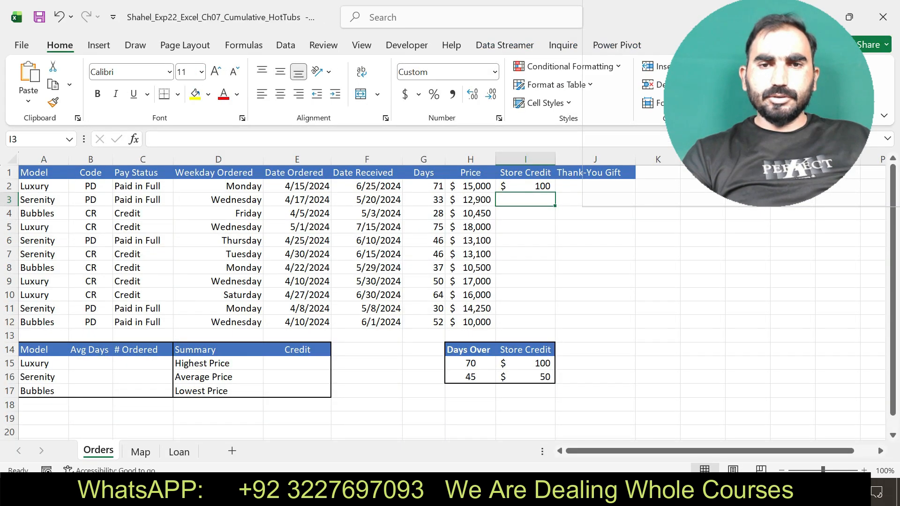
pyautogui.click(526, 186)
pyautogui.moveTo(555, 193); pyautogui.dragTo(547, 327)
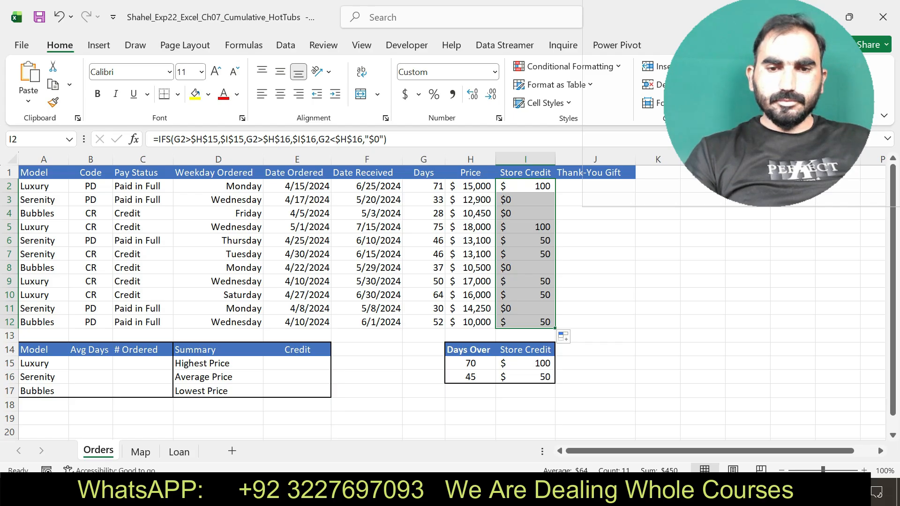
# Switch to the Word instructions, undo the step 6 highlight, and highlight the step 7 nested IF instruction in yellow.
pyautogui.hotkey('alt', 'Tab')
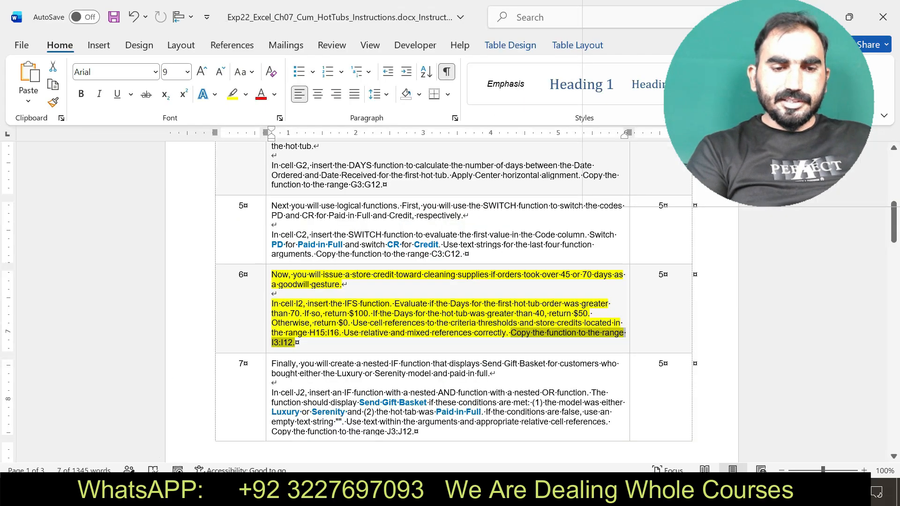
pyautogui.hotkey('ctrl', 'z')
pyautogui.moveTo(272, 373); pyautogui.dragTo(415, 432)
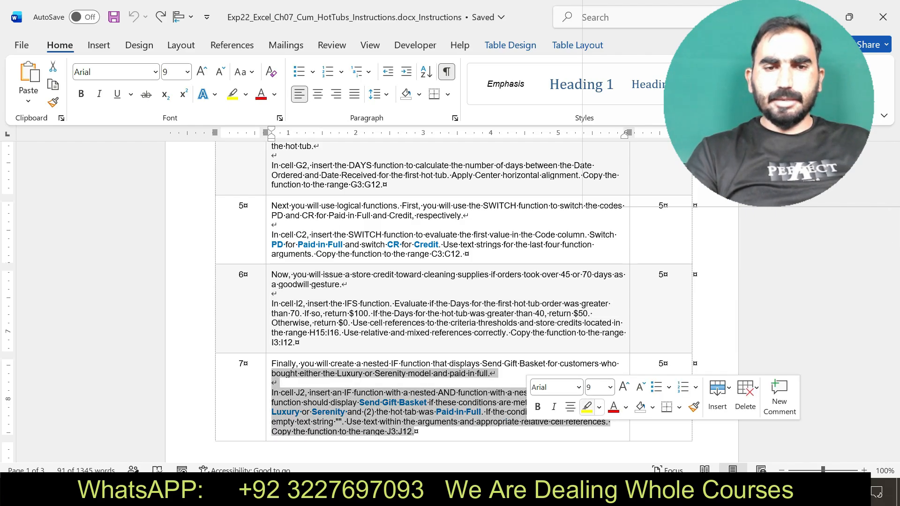
pyautogui.click(586, 407)
pyautogui.moveTo(271, 363); pyautogui.dragTo(415, 432)
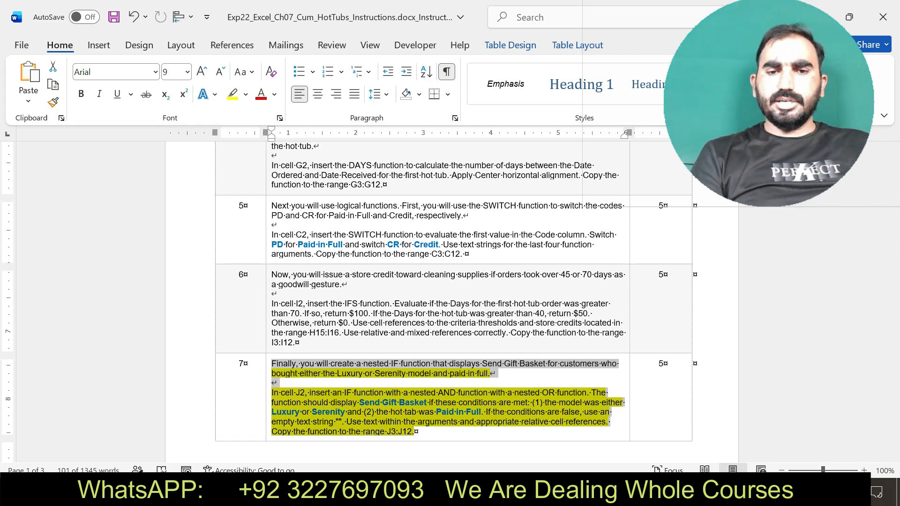
# Switch to Excel and start a formula in J2 nesting AND and OR inside IF, with A2 compared to a text string.
pyautogui.hotkey('alt', 'Tab')
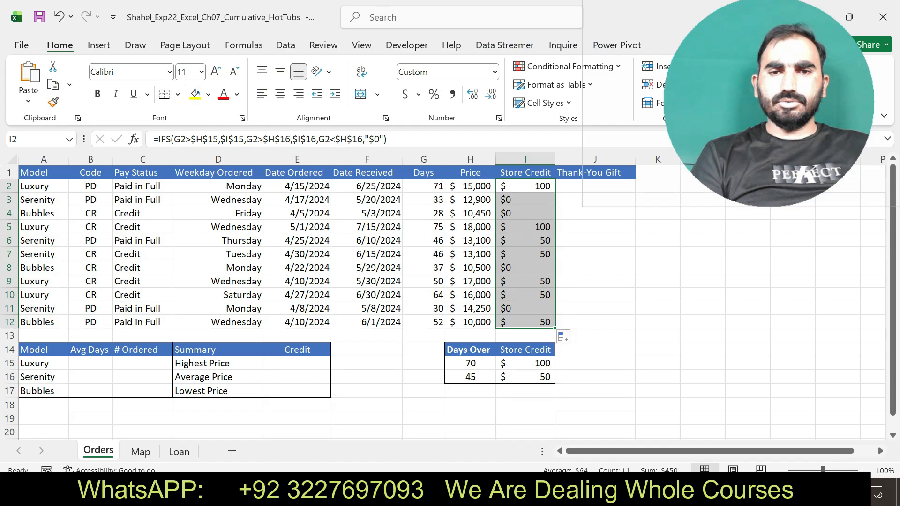
pyautogui.click(596, 186)
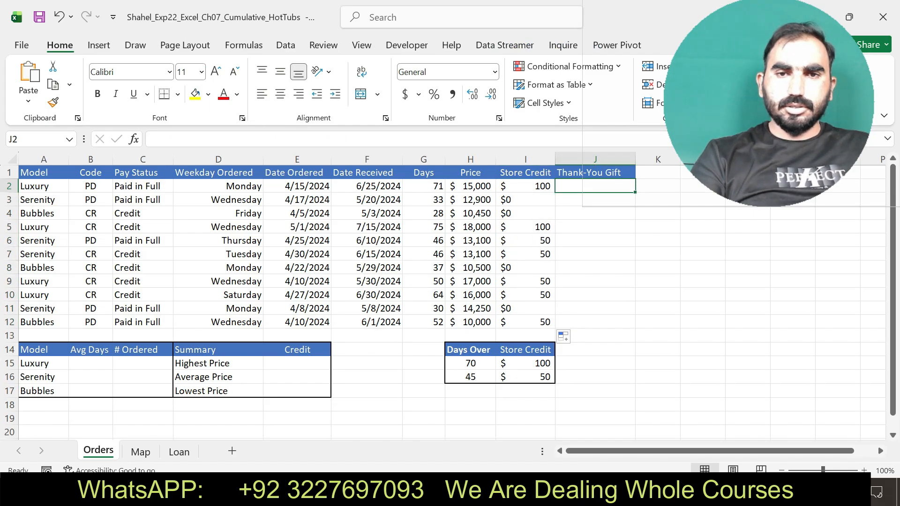
pyautogui.write('=IF')
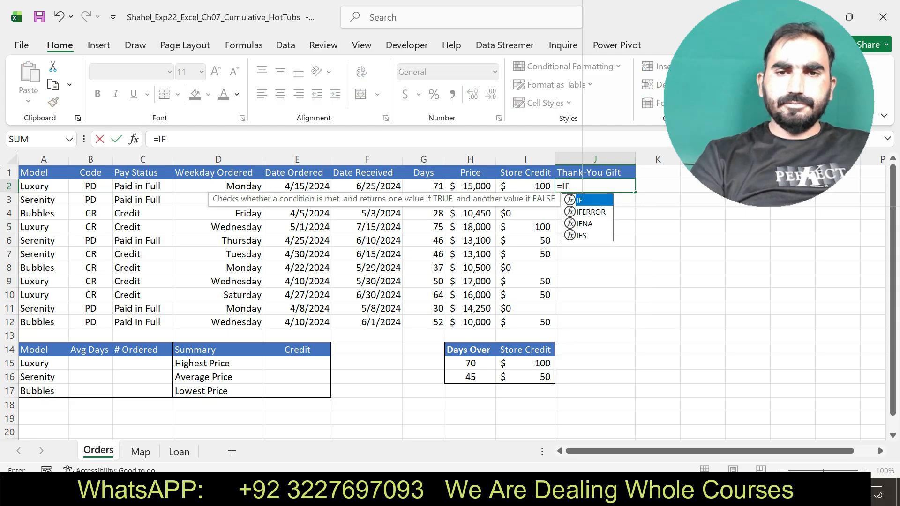
pyautogui.write('(A')
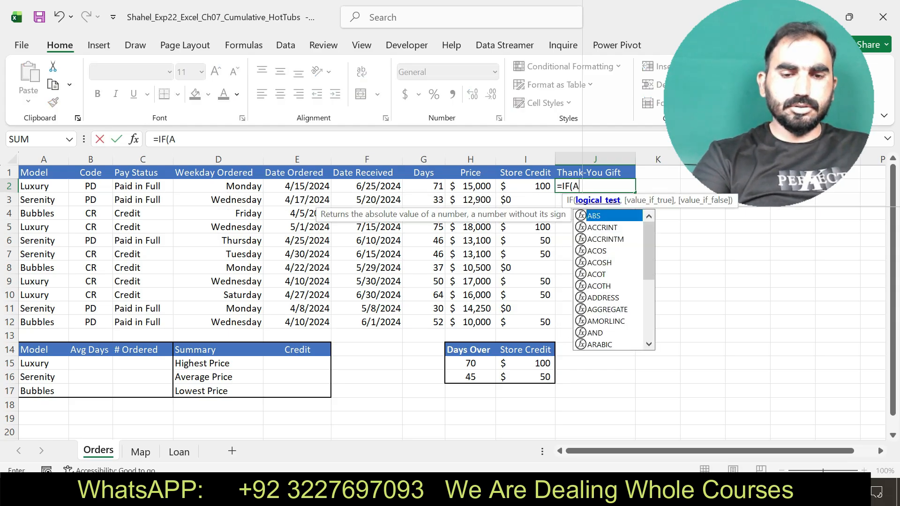
pyautogui.write('ND(')
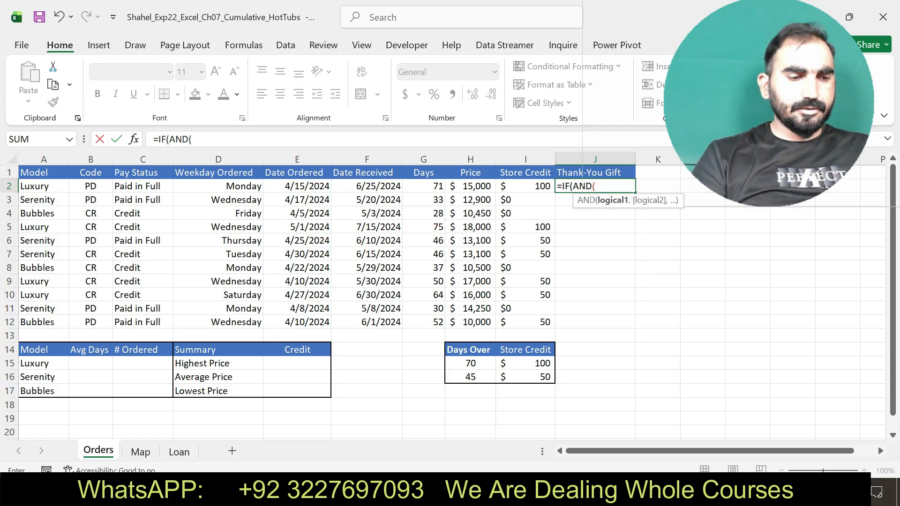
pyautogui.write('OR')
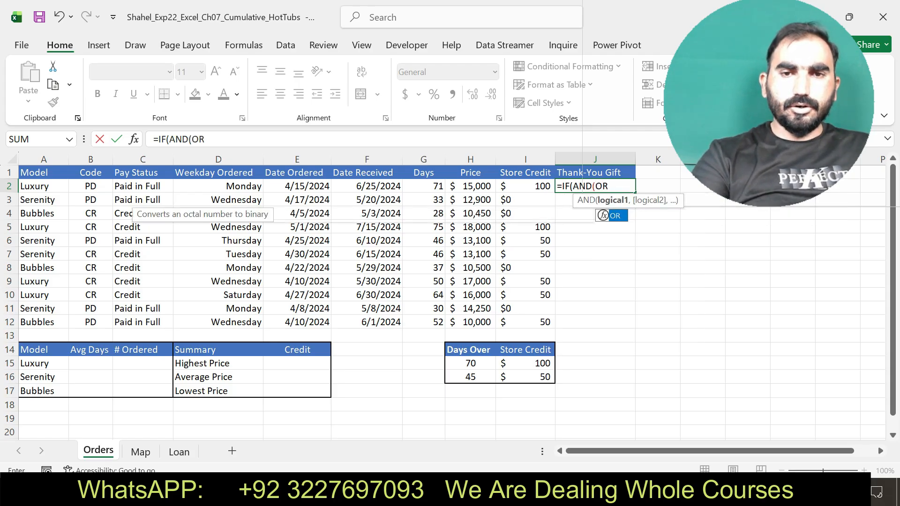
pyautogui.write('(')
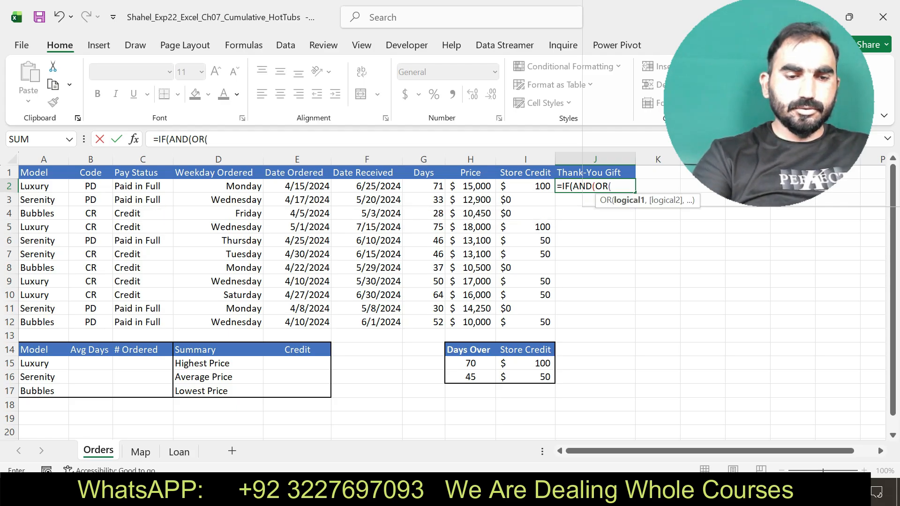
pyautogui.write('A2')
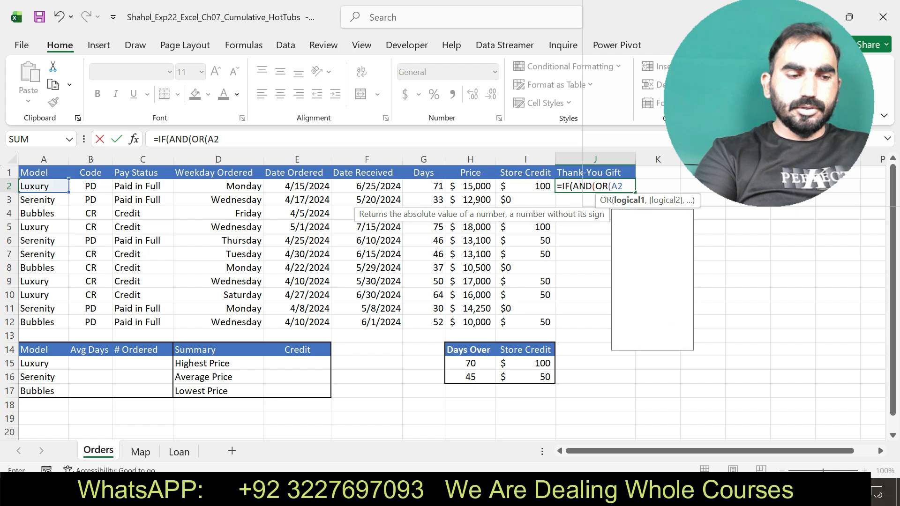
pyautogui.write('="')
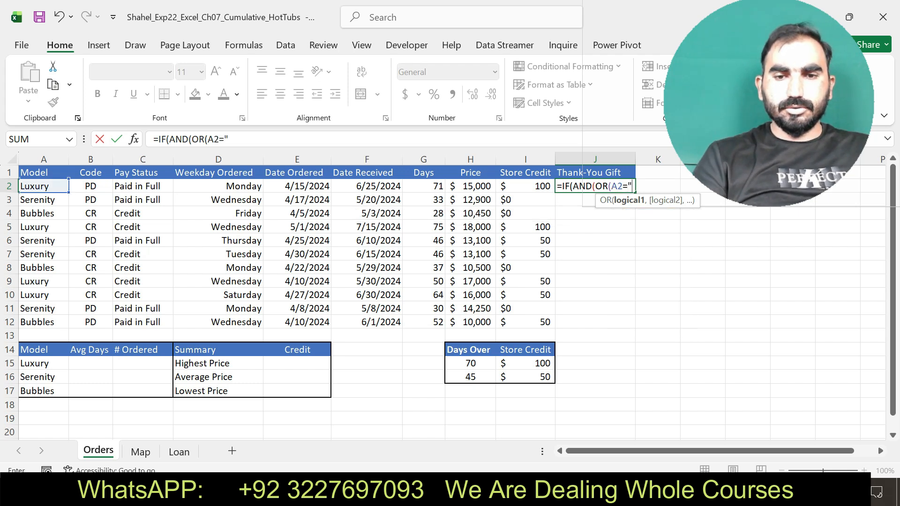
# Copy "Luxury" from step 7 in Word into the J2 formula in Excel, completing the first OR condition A2="Luxury".
pyautogui.hotkey('alt', 'Tab')
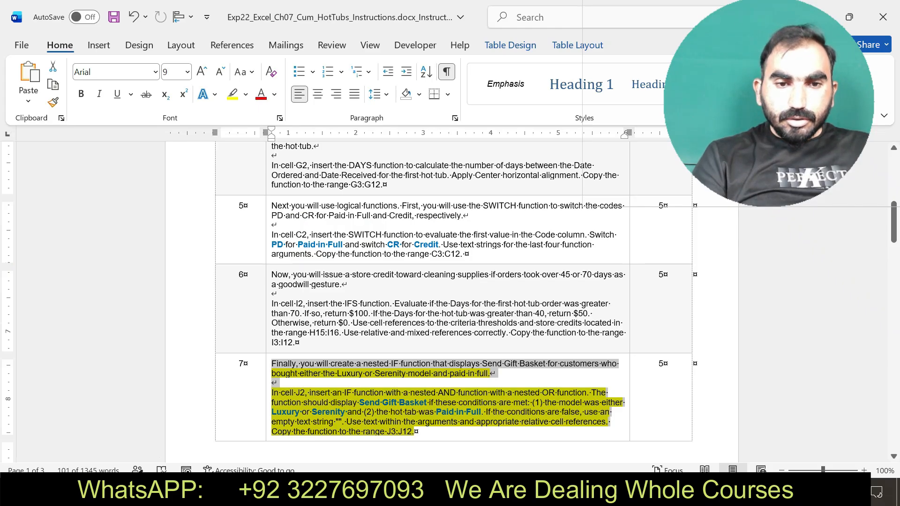
pyautogui.click(323, 412)
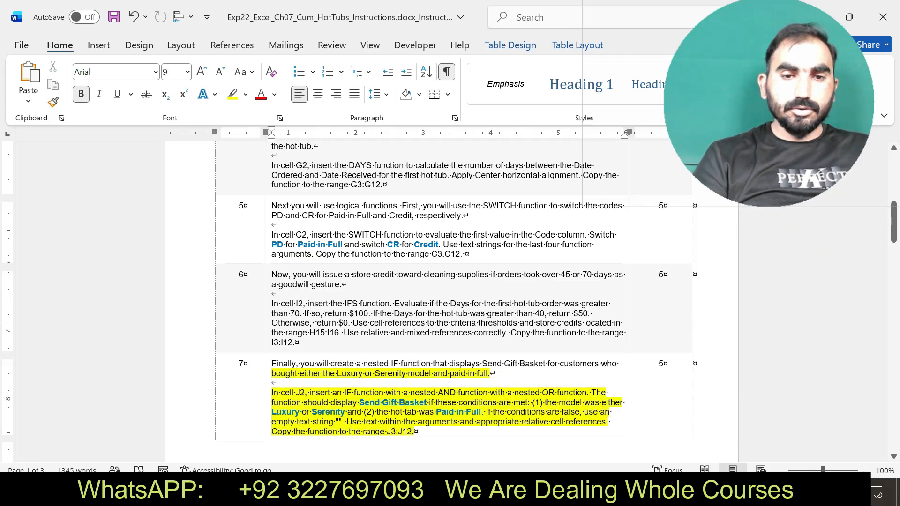
pyautogui.doubleClick(285, 412)
pyautogui.hotkey('ctrl', 'c')
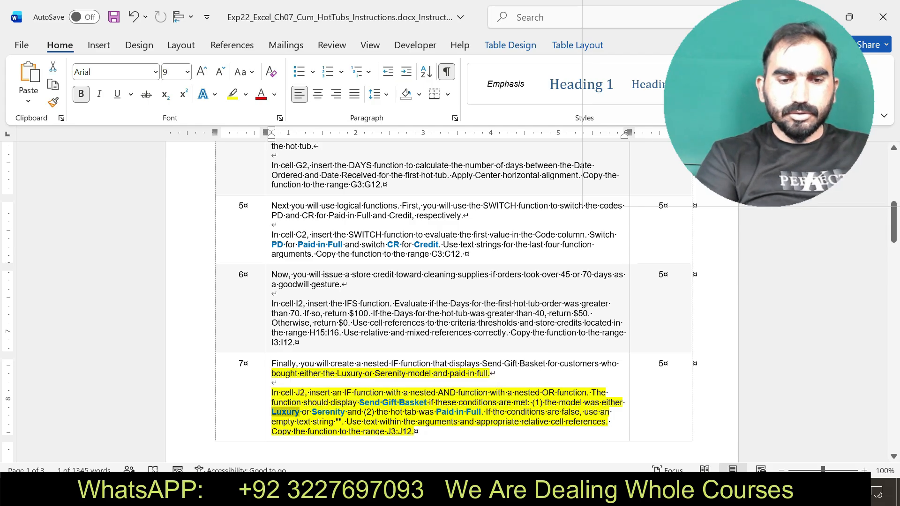
pyautogui.hotkey('alt', 'Tab')
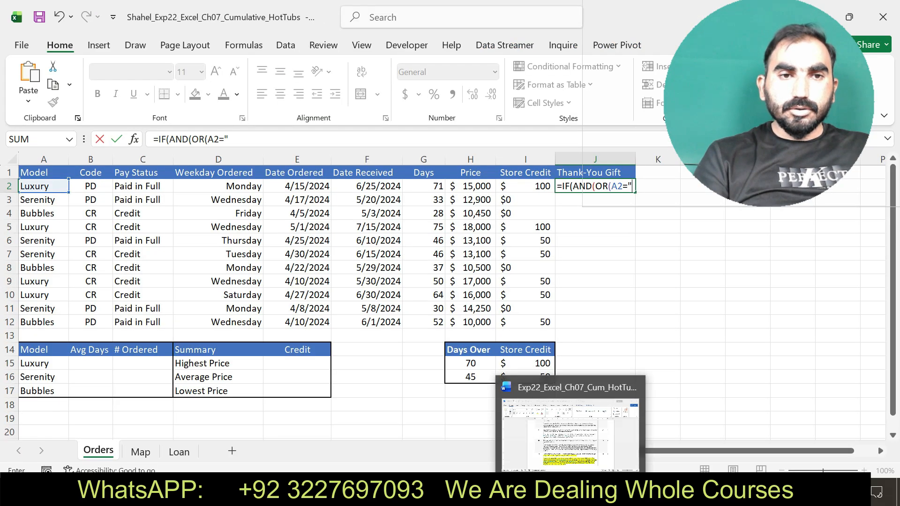
pyautogui.click(269, 139)
pyautogui.hotkey('ctrl', 'v')
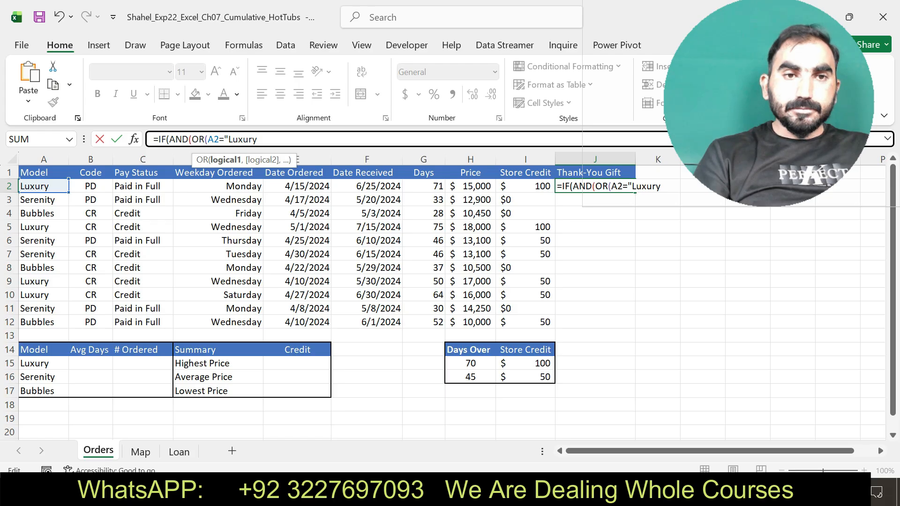
pyautogui.write('",')
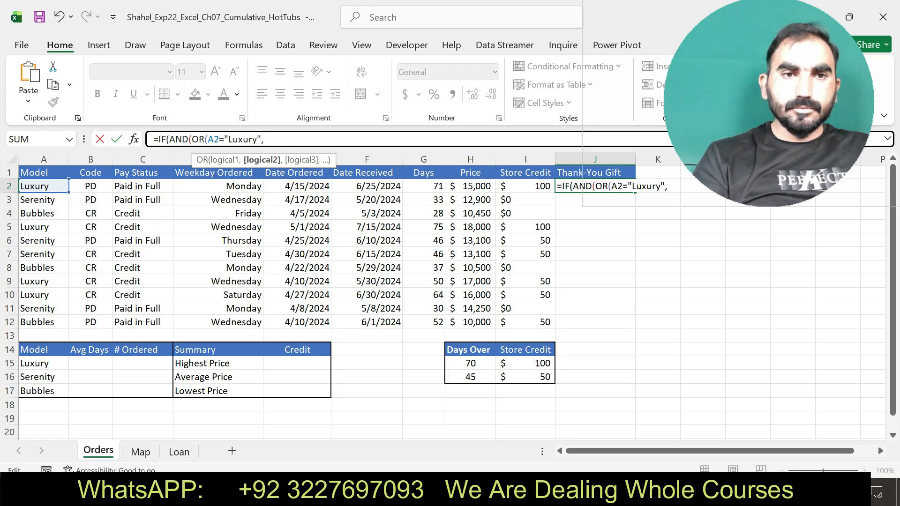
# Add the second OR condition A2="Serenity" to the J2 formula, copying the model name from Word, and close the OR function.
pyautogui.write('A2')
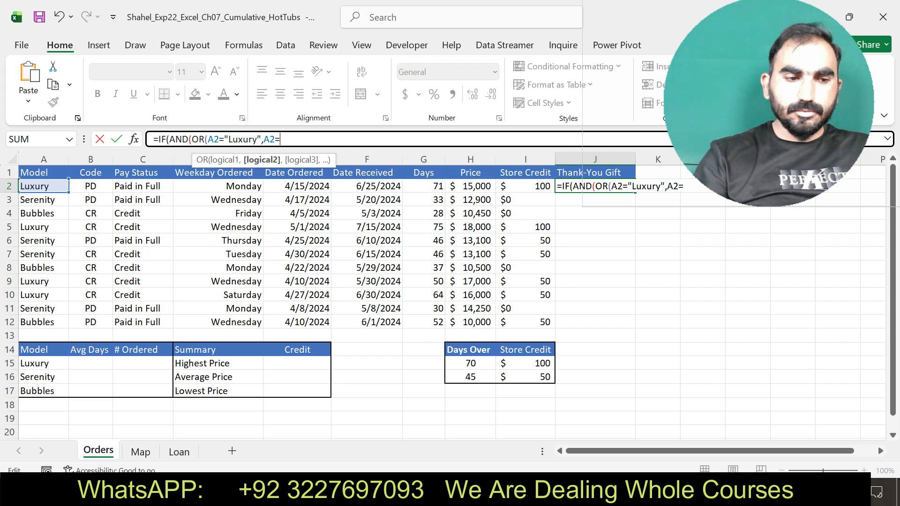
pyautogui.write('="')
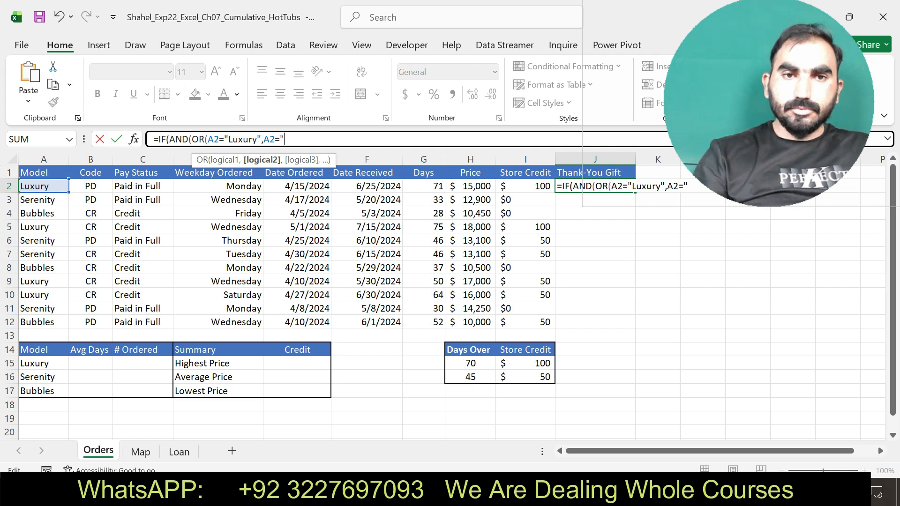
pyautogui.hotkey('alt', 'Tab')
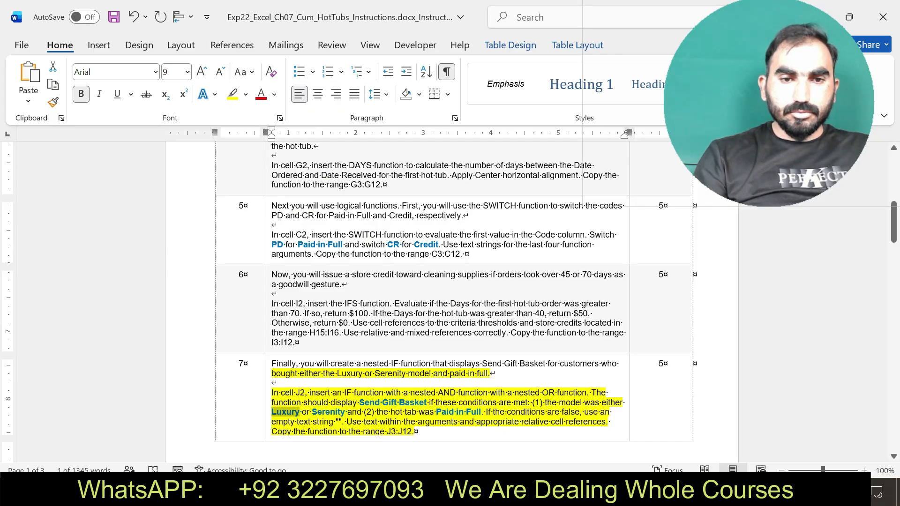
pyautogui.moveTo(346, 412); pyautogui.dragTo(312, 412)
pyautogui.hotkey('ctrl', 'c')
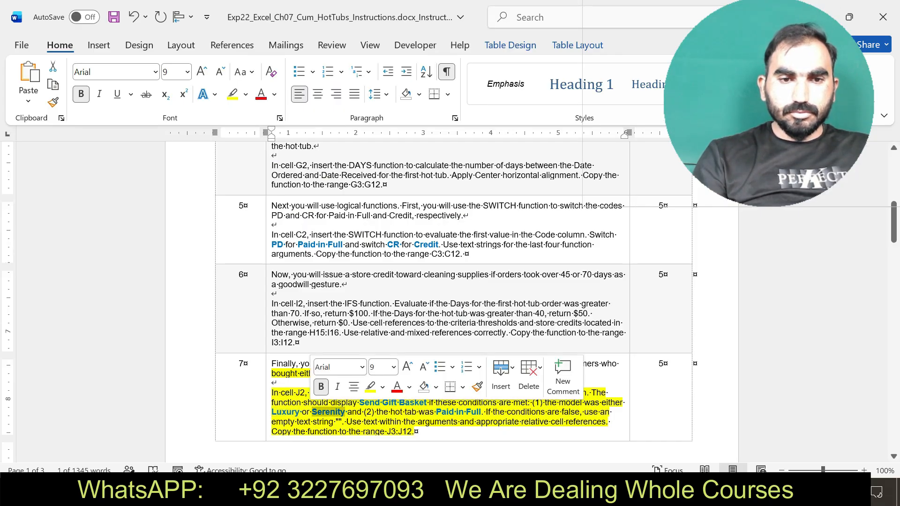
pyautogui.hotkey('alt', 'Tab')
pyautogui.hotkey('ctrl', 'v')
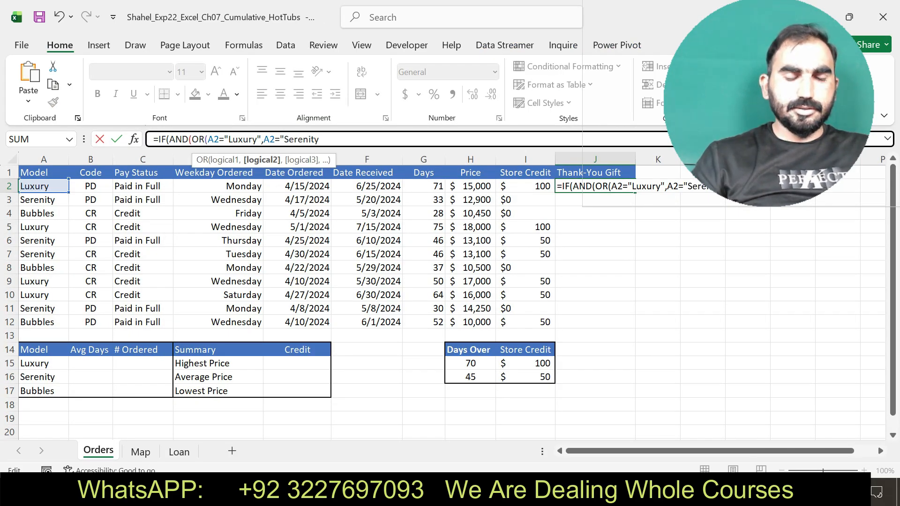
pyautogui.write('"')
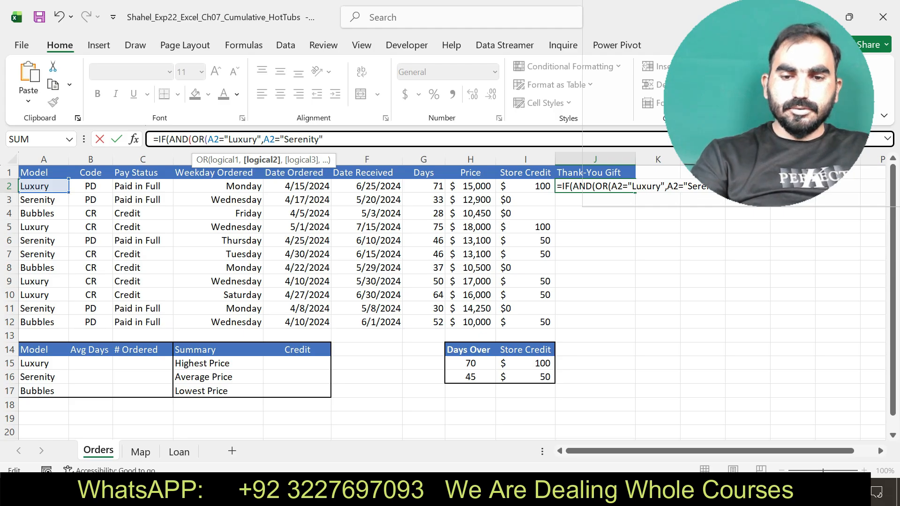
pyautogui.write(')')
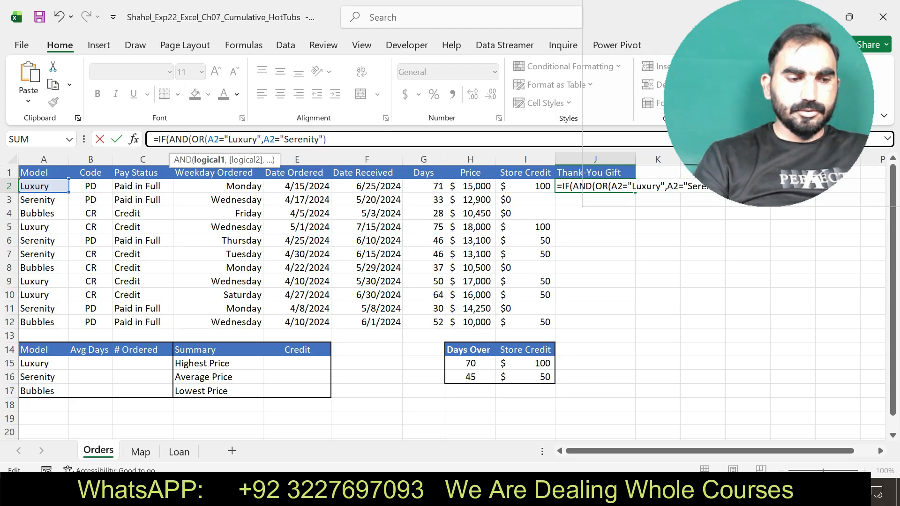
# Add the second AND condition C2="Paid in Full" to the J2 formula, copying the status text from step 7 in Word, and close the AND function.
pyautogui.write(',C')
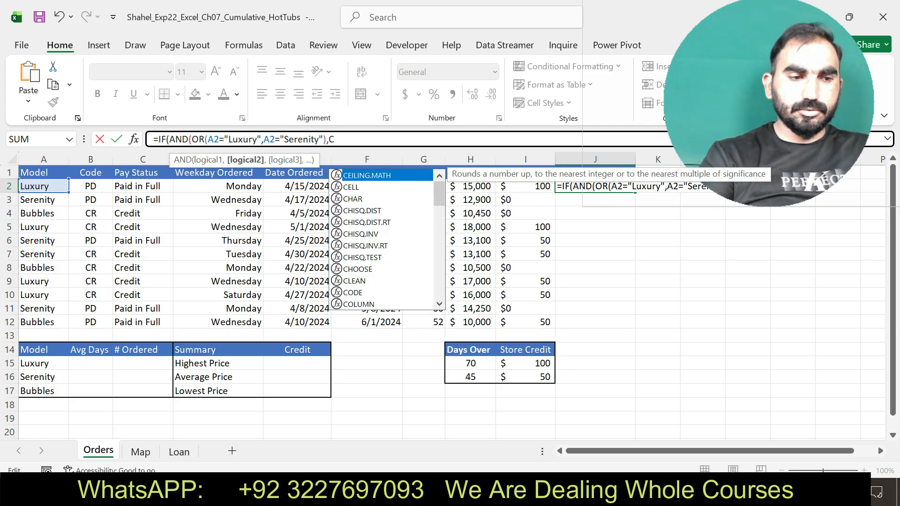
pyautogui.write('2')
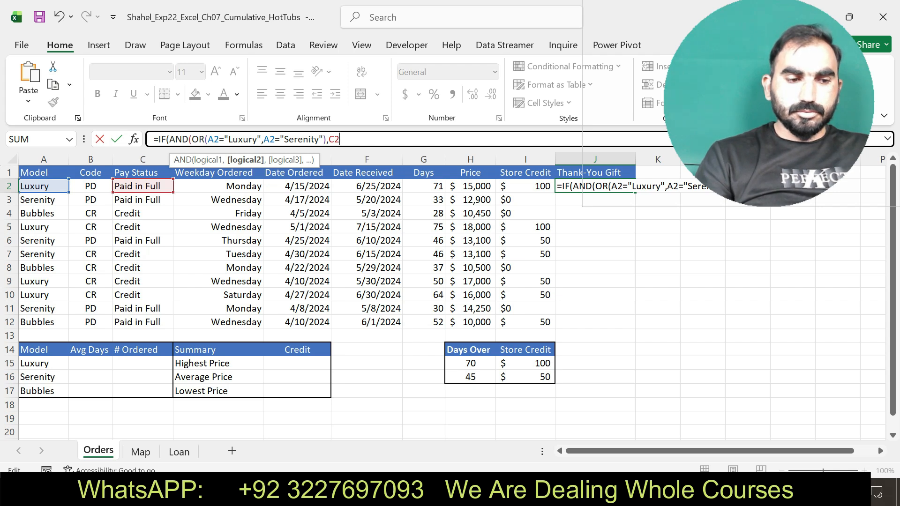
pyautogui.write('="')
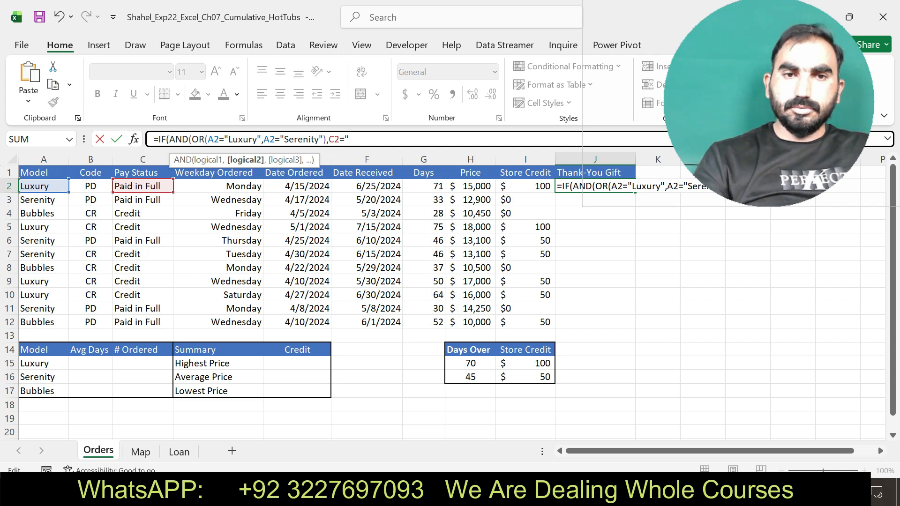
pyautogui.hotkey('alt', 'Tab')
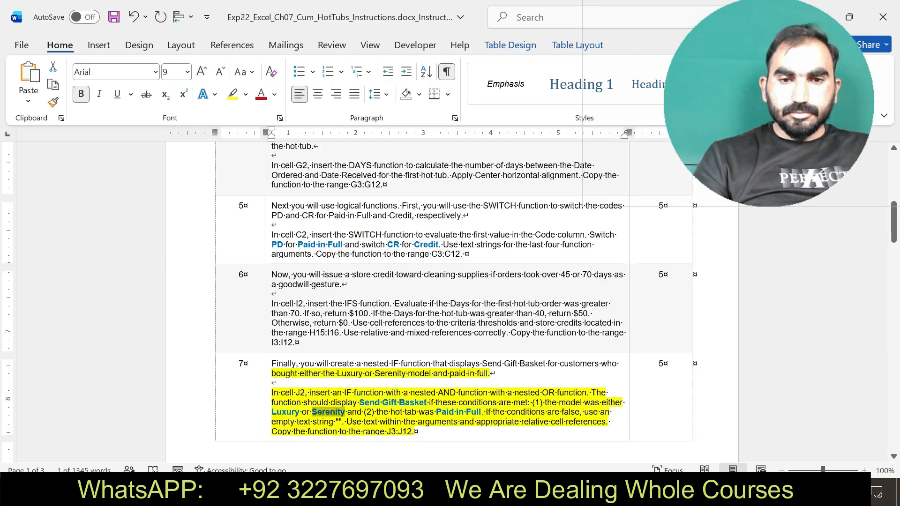
pyautogui.moveTo(482, 412); pyautogui.dragTo(436, 412)
pyautogui.hotkey('ctrl', 'c')
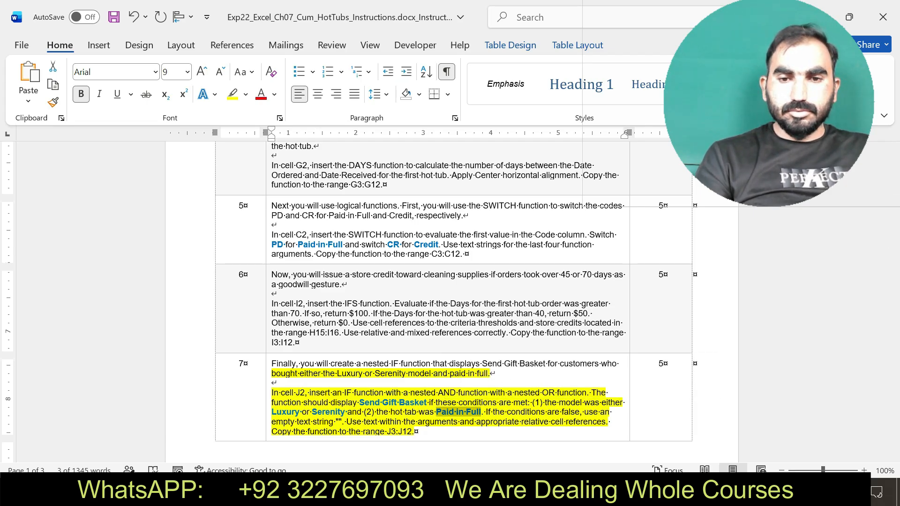
pyautogui.hotkey('alt', 'Tab')
pyautogui.hotkey('ctrl', 'v')
pyautogui.write('"')
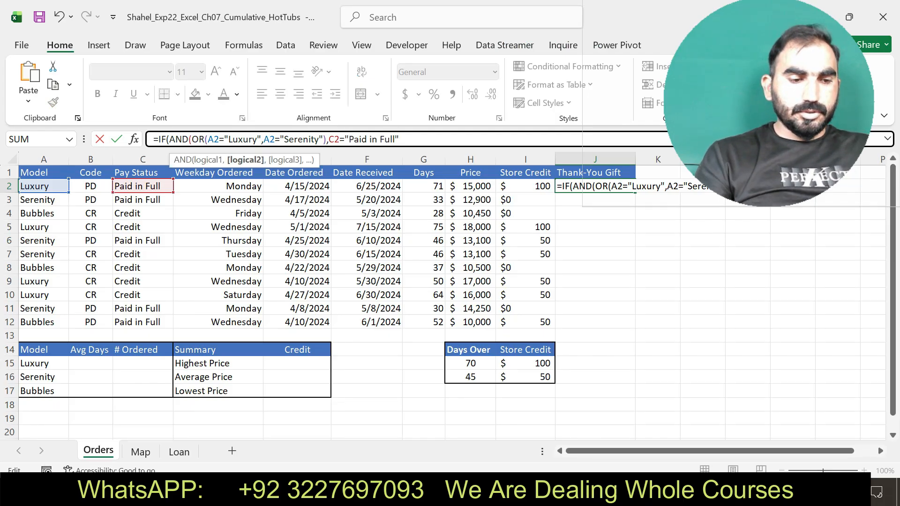
pyautogui.write(')')
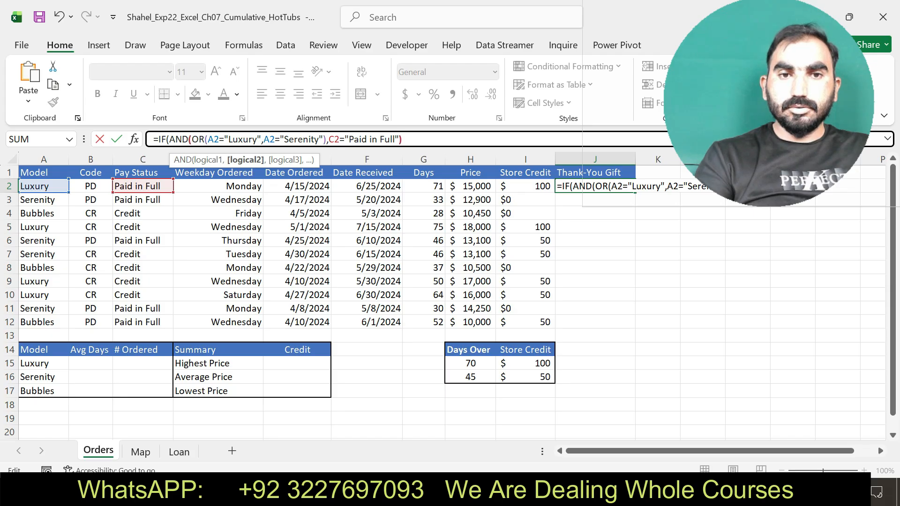
# Complete the J2 formula with "Send Gift Basket " as the true result, checking the wording in Word, and "" as the false result.
pyautogui.write(',')
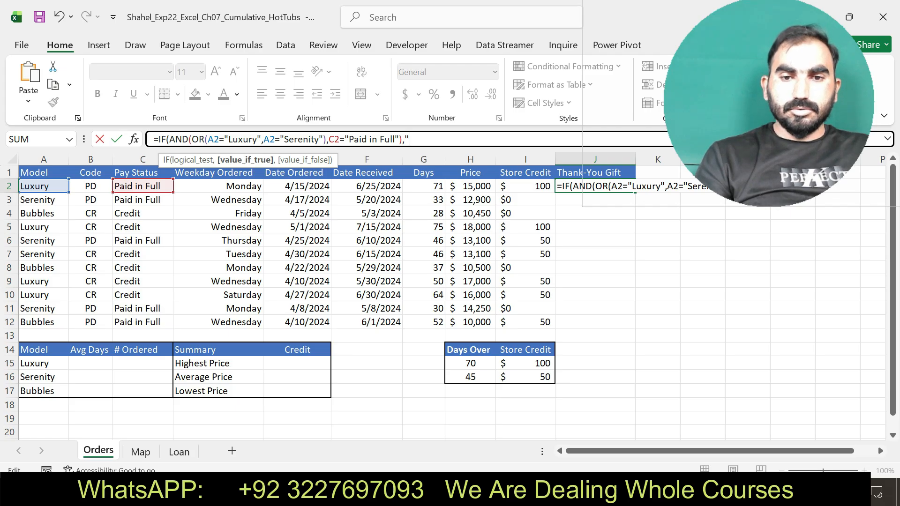
pyautogui.hotkey('alt', 'Tab')
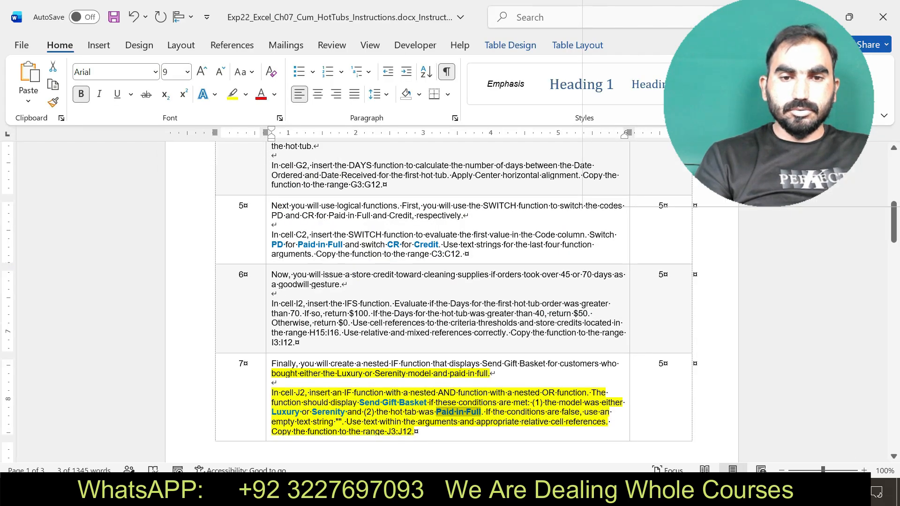
pyautogui.moveTo(428, 403); pyautogui.dragTo(360, 403)
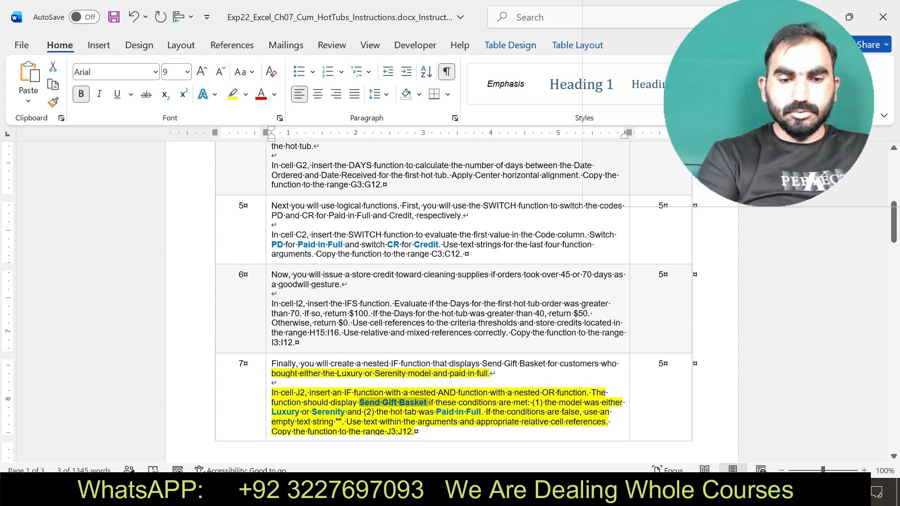
pyautogui.hotkey('alt', 'Tab')
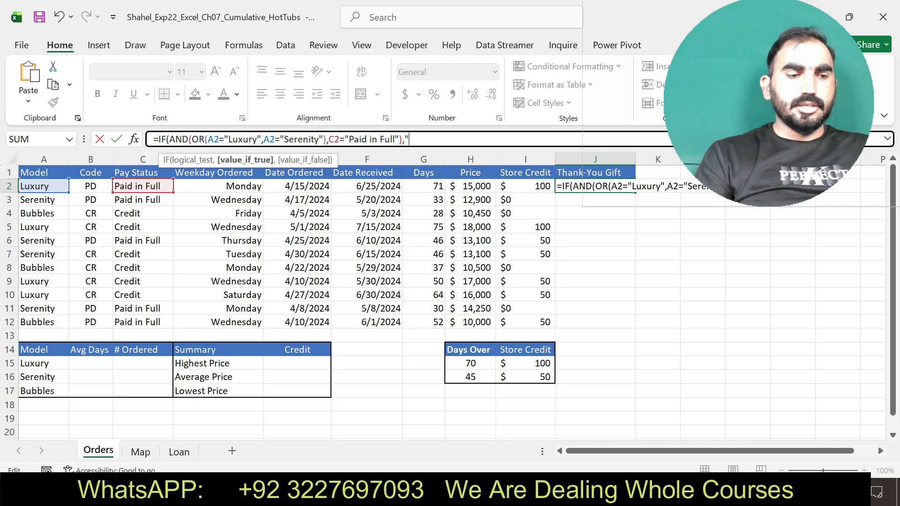
pyautogui.write('Send Gift Basket')
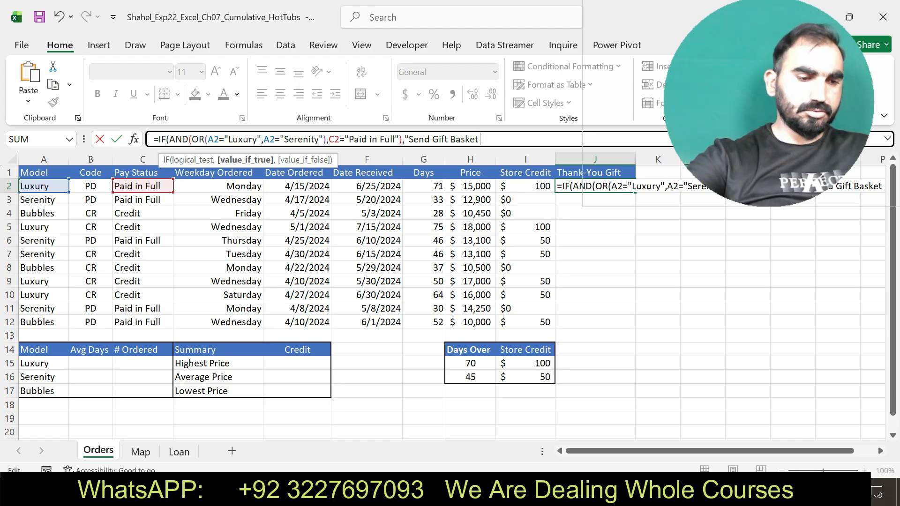
pyautogui.write('"')
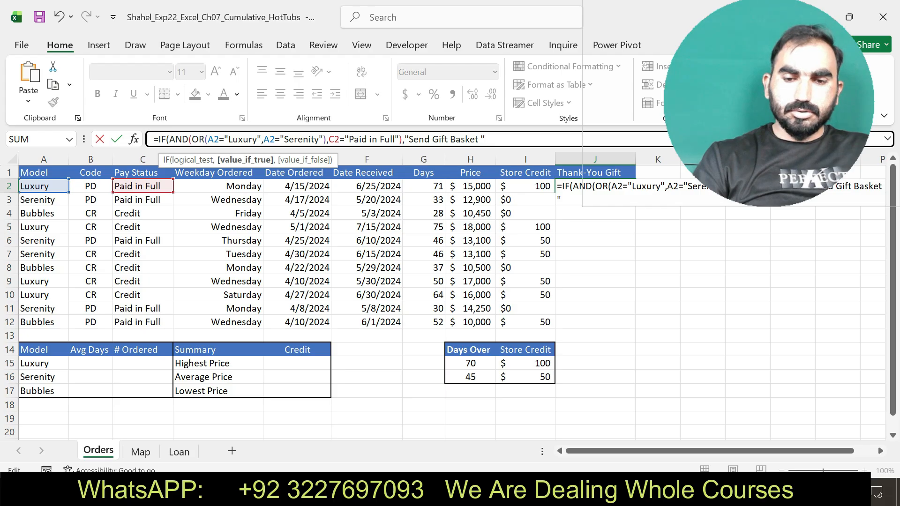
pyautogui.write(',')
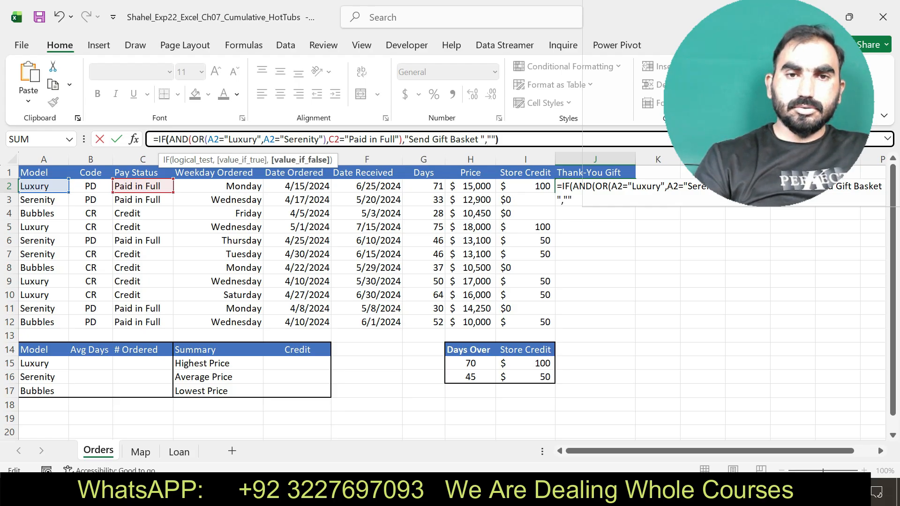
pyautogui.press('Return')
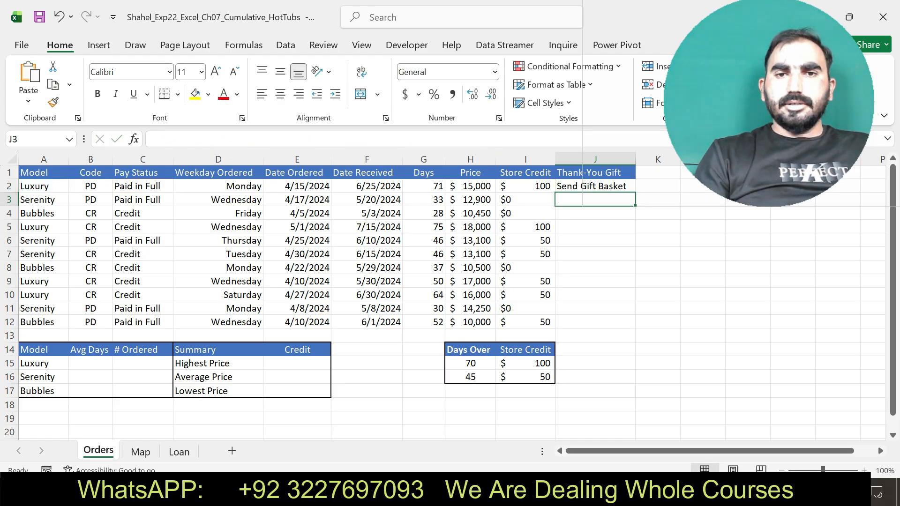
# Review the J2 formula and copy it down the Thank-You Gift column through J12.
pyautogui.click(596, 186)
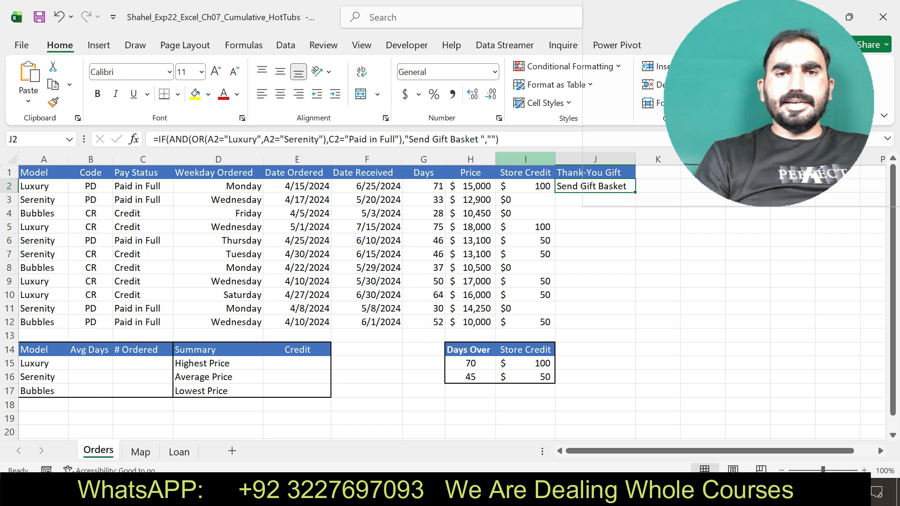
pyautogui.moveTo(500, 140); pyautogui.dragTo(153, 139)
pyautogui.press('Return')
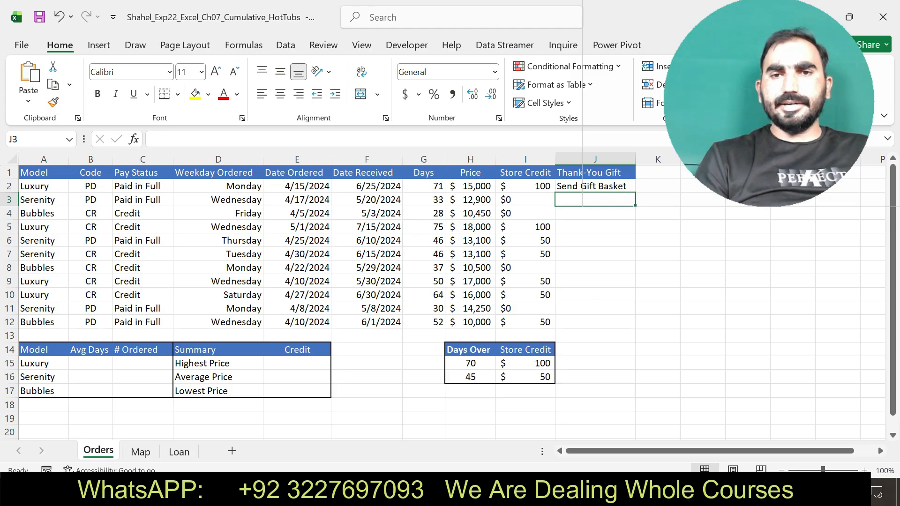
pyautogui.moveTo(769, 103); pyautogui.dragTo(713, 68)
pyautogui.click(595, 186)
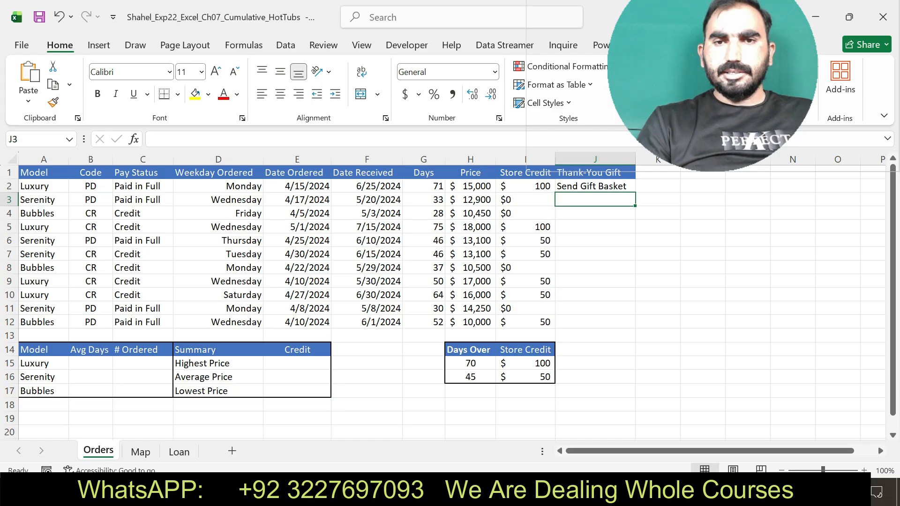
pyautogui.moveTo(636, 192); pyautogui.dragTo(635, 329)
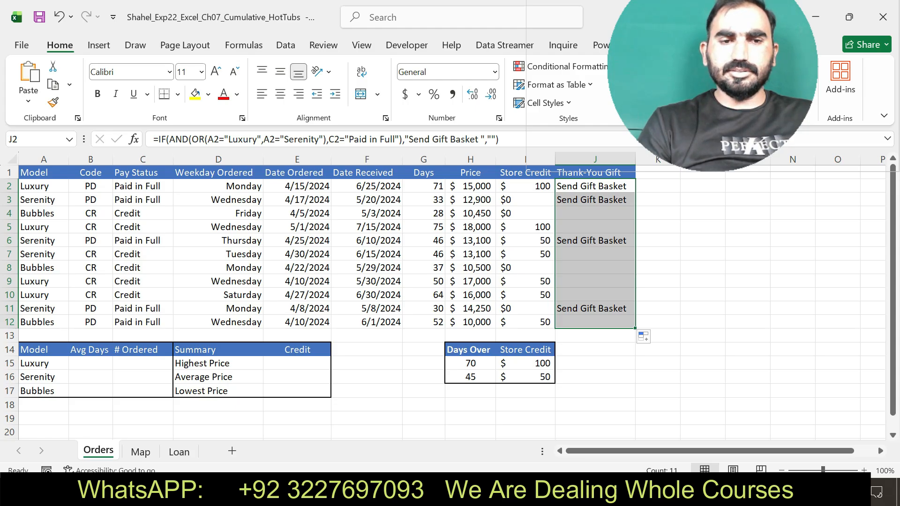
# Display the Map worksheet, and in the Word instructions undo the step 7 highlight and highlight step 13 in yellow.
pyautogui.click(140, 452)
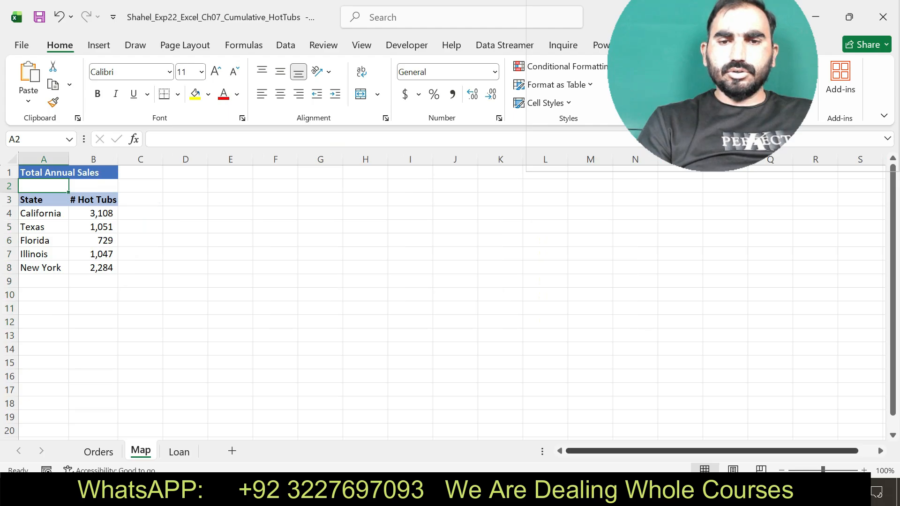
pyautogui.hotkey('alt', 'Tab')
pyautogui.hotkey('ctrl', 'z')
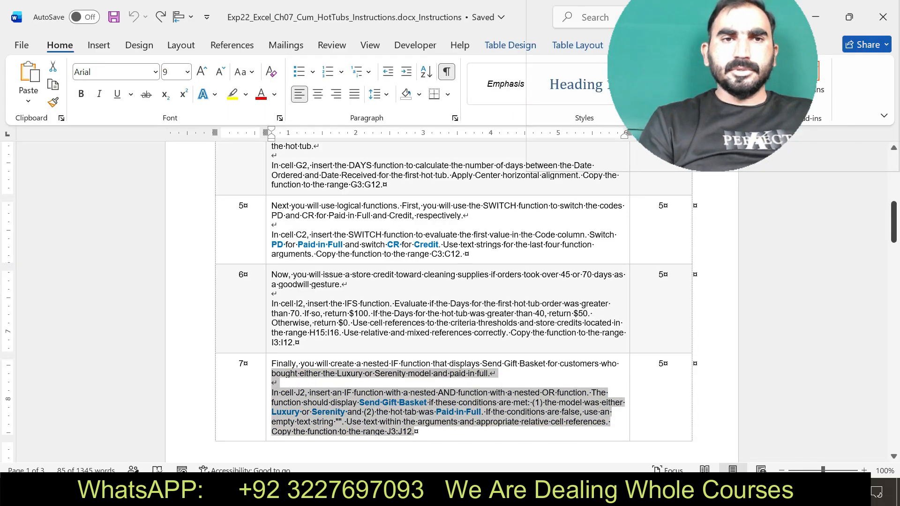
pyautogui.moveTo(895, 224); pyautogui.dragTo(894, 308)
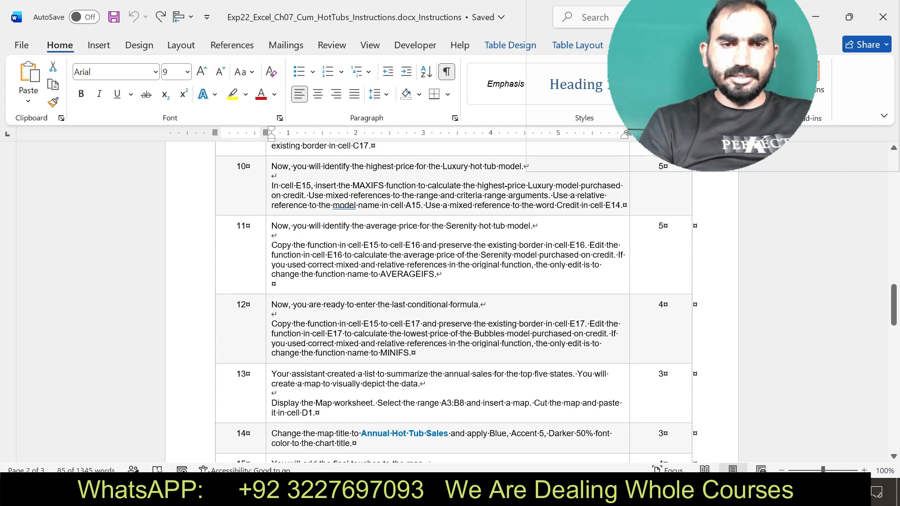
pyautogui.moveTo(272, 374); pyautogui.dragTo(315, 414)
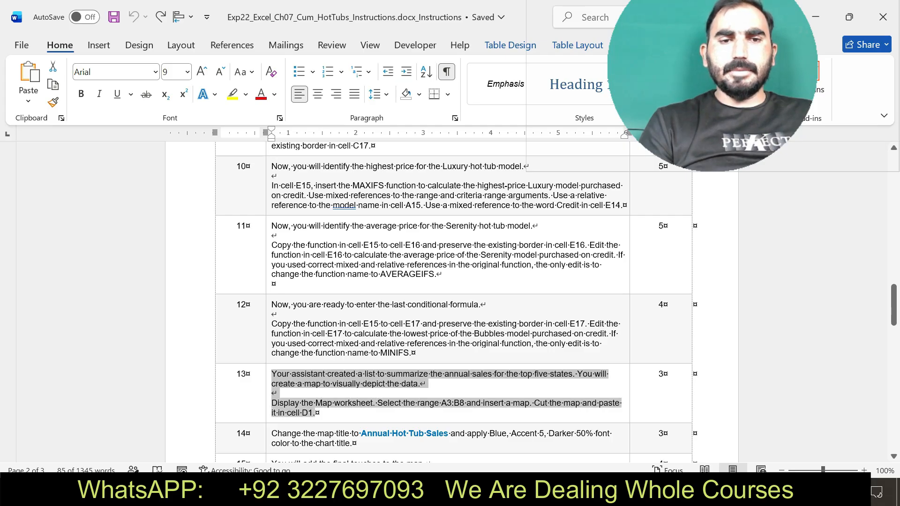
pyautogui.click(543, 394)
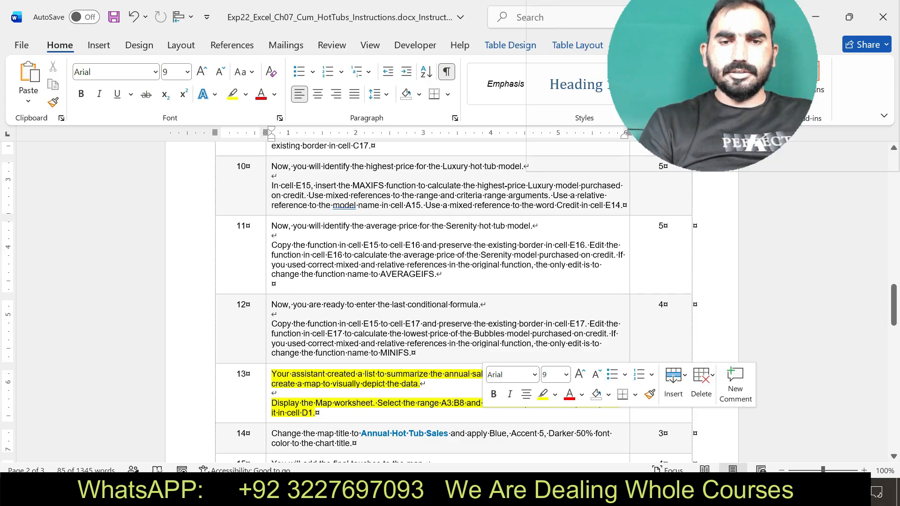
# Copy the range reference A3:B8 from step 13 in Word, select that range on the Map worksheet in Excel, and insert a filled map chart.
pyautogui.moveTo(442, 404); pyautogui.dragTo(466, 404)
pyautogui.hotkey('ctrl', 'c')
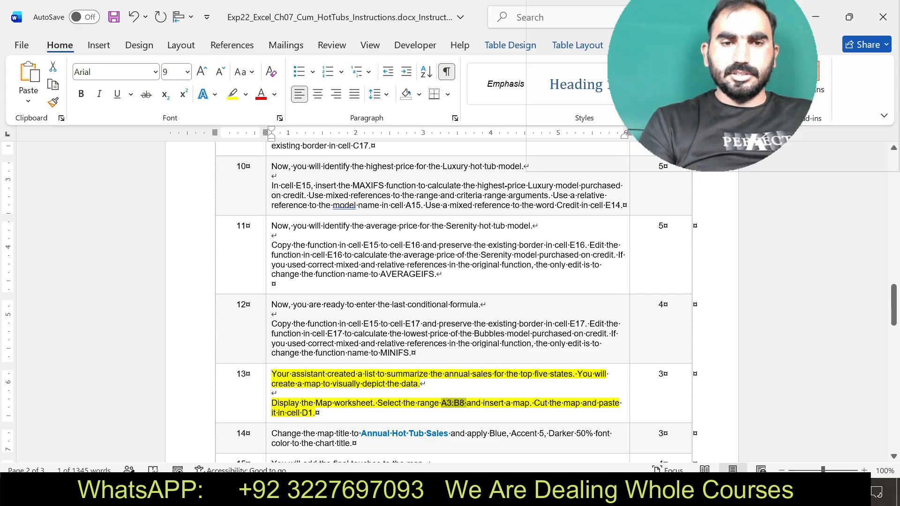
pyautogui.hotkey('alt', 'Tab')
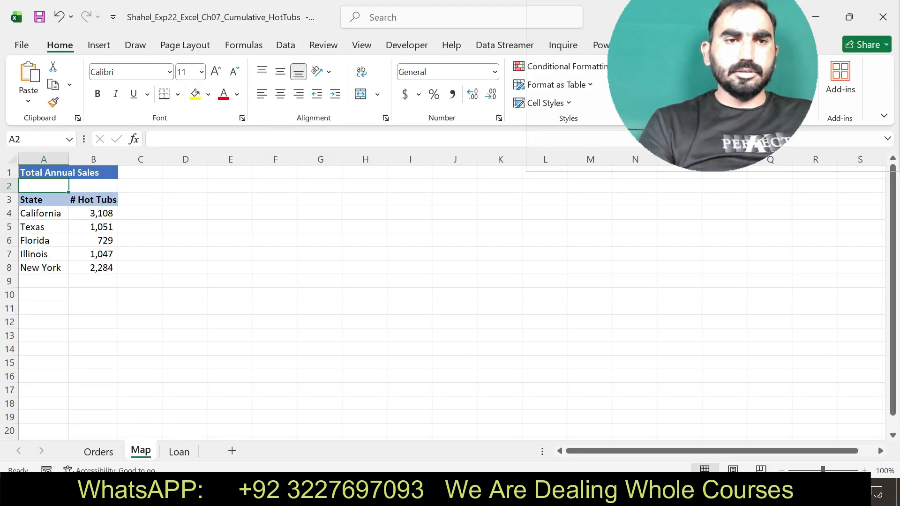
pyautogui.click(37, 140)
pyautogui.press('BackSpace')
pyautogui.hotkey('ctrl', 'v')
pyautogui.press('Return')
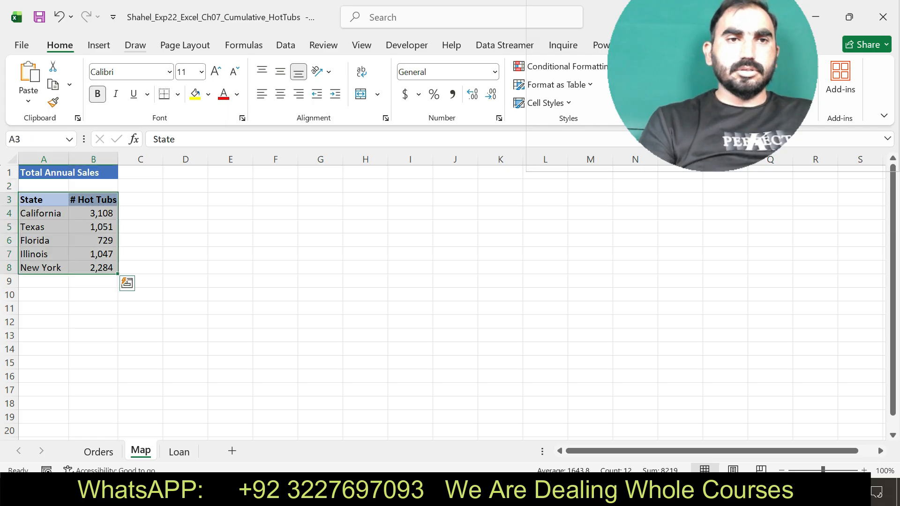
pyautogui.click(98, 45)
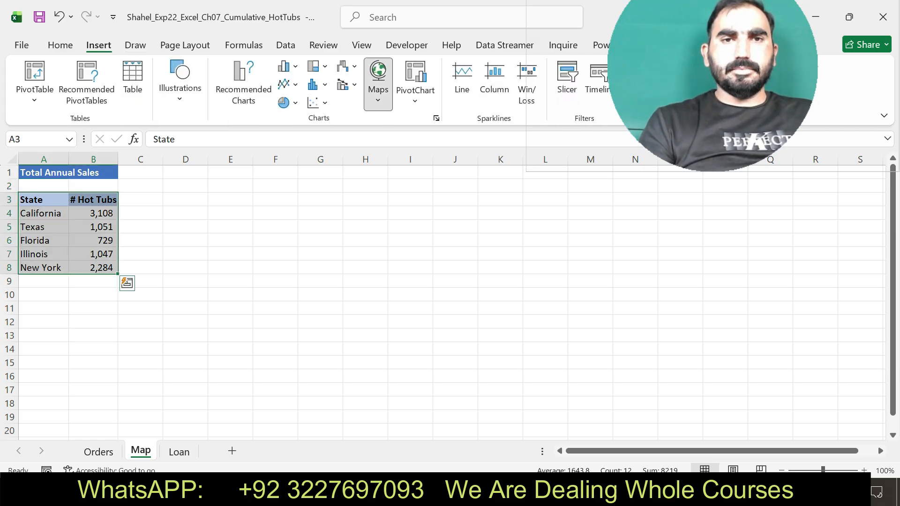
pyautogui.click(379, 82)
pyautogui.click(382, 150)
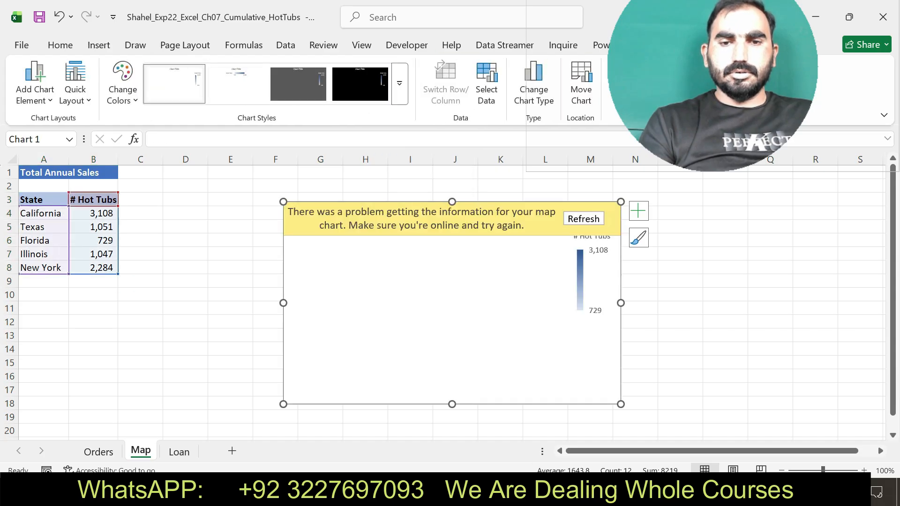
# Cut the map chart and paste it in cell D1 of the Map worksheet.
pyautogui.rightClick(385, 236)
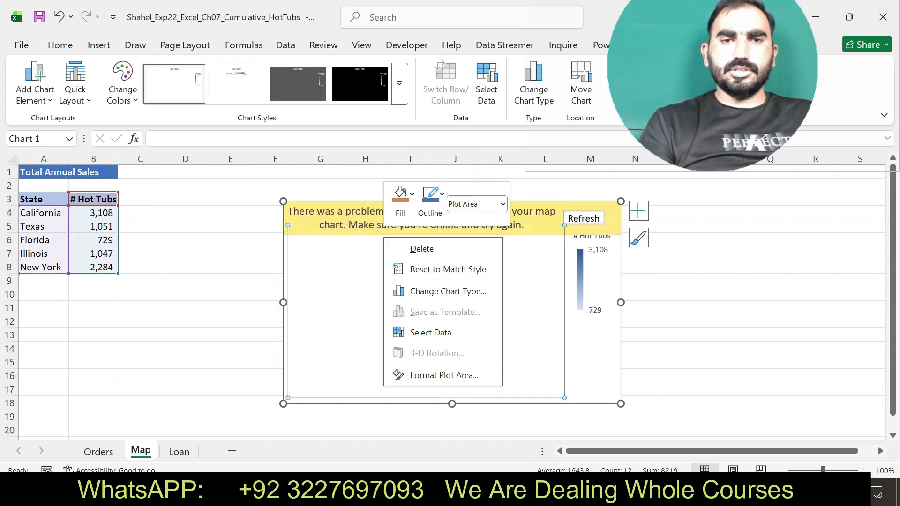
pyautogui.rightClick(324, 206)
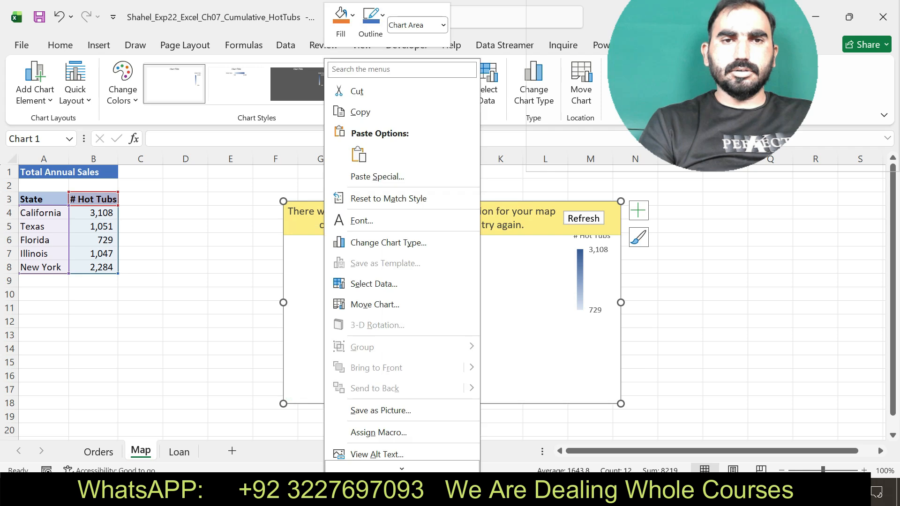
pyautogui.click(359, 91)
pyautogui.click(186, 186)
pyautogui.click(185, 172)
pyautogui.hotkey('ctrl', 'v')
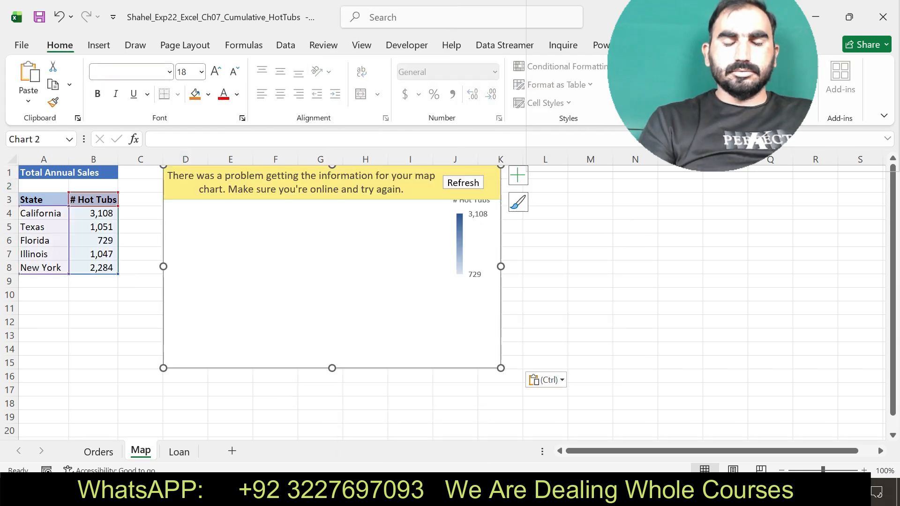
# Switch to the Word instructions, undo the step 13 highlight, and highlight the step 14 map title instruction in yellow.
pyautogui.hotkey('alt', 'Tab')
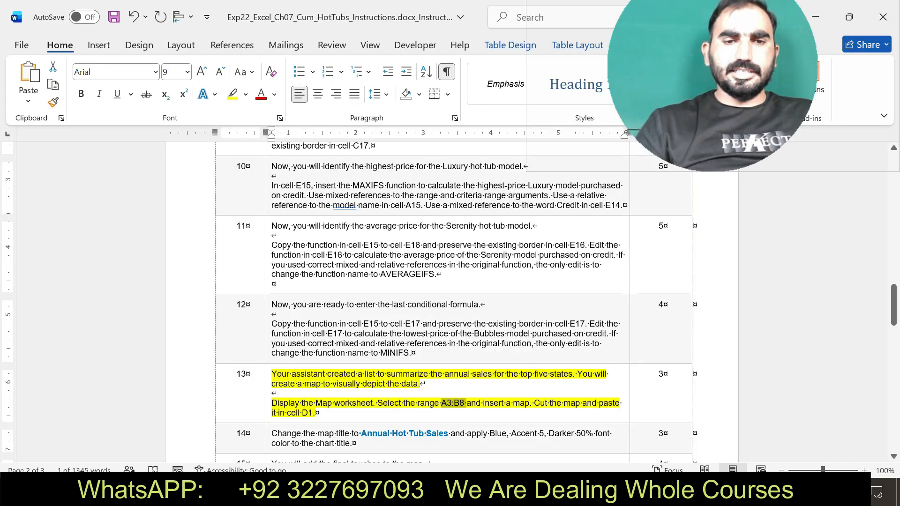
pyautogui.hotkey('ctrl', 'z')
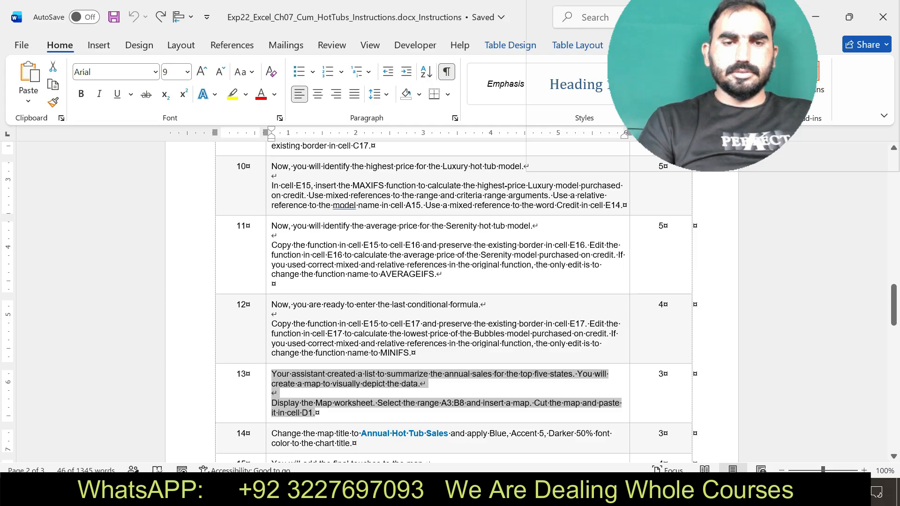
pyautogui.moveTo(272, 434); pyautogui.dragTo(350, 443)
pyautogui.click(421, 424)
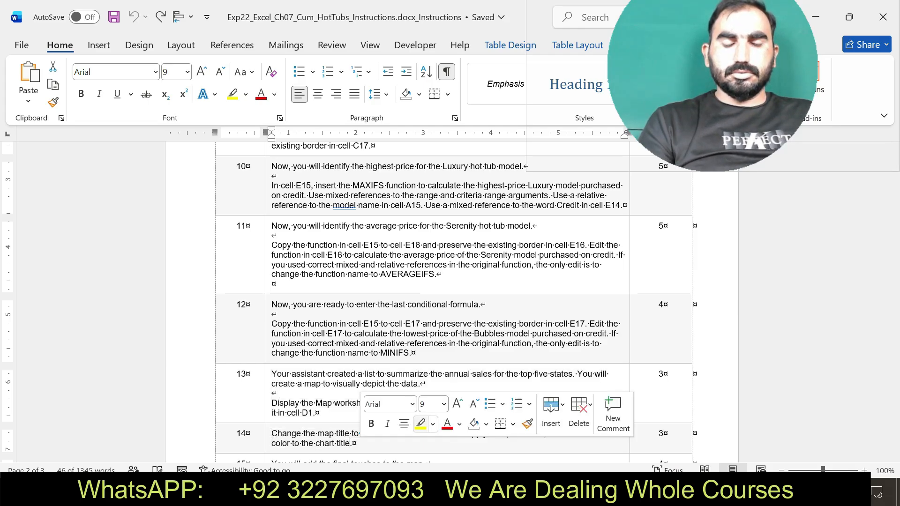
# Highlight the step 14 instruction in yellow and select its title text Annual Hot Tub Sales.
pyautogui.moveTo(272, 434); pyautogui.dragTo(352, 444)
pyautogui.click(352, 443)
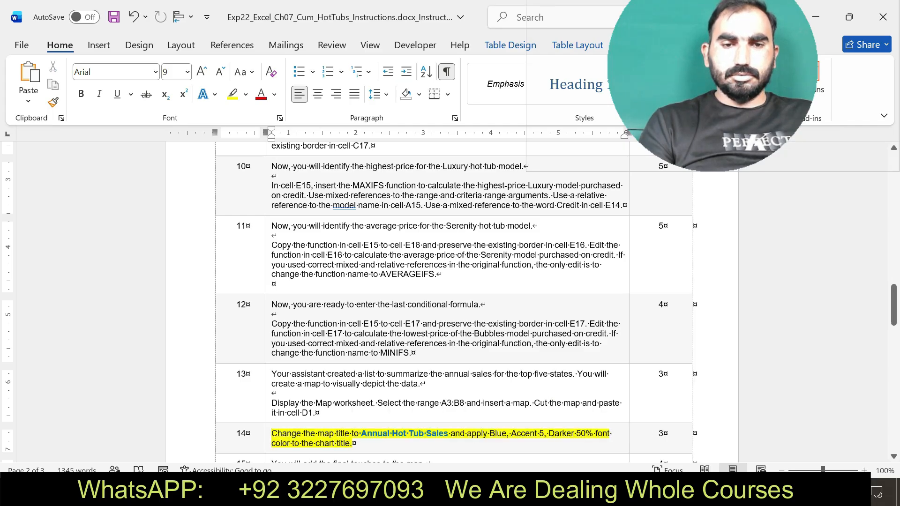
pyautogui.moveTo(360, 433); pyautogui.dragTo(449, 434)
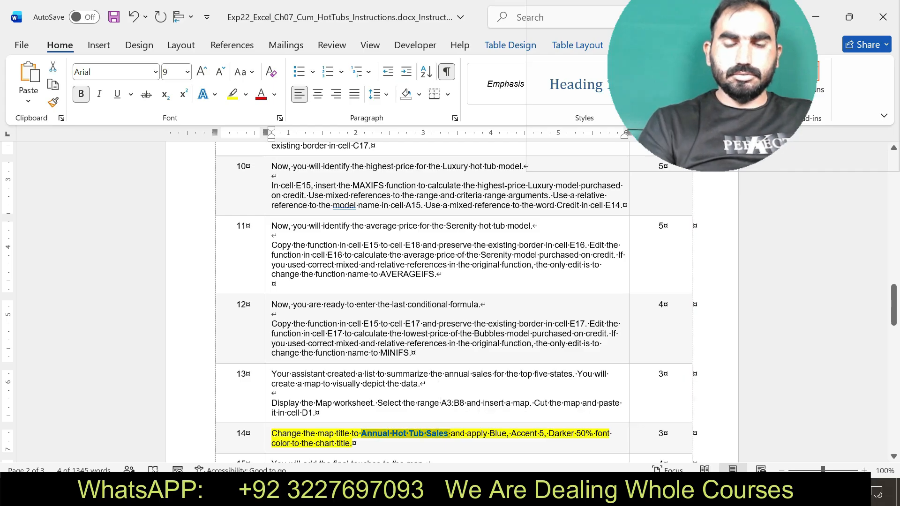
# Return to the Excel workbook and check the title placement options for the map chart.
pyautogui.hotkey('alt', 'Tab')
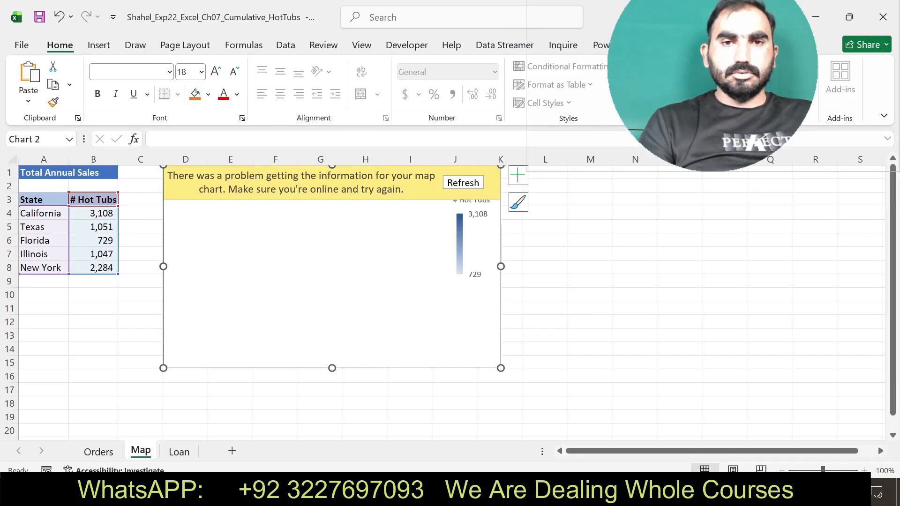
pyautogui.click(519, 175)
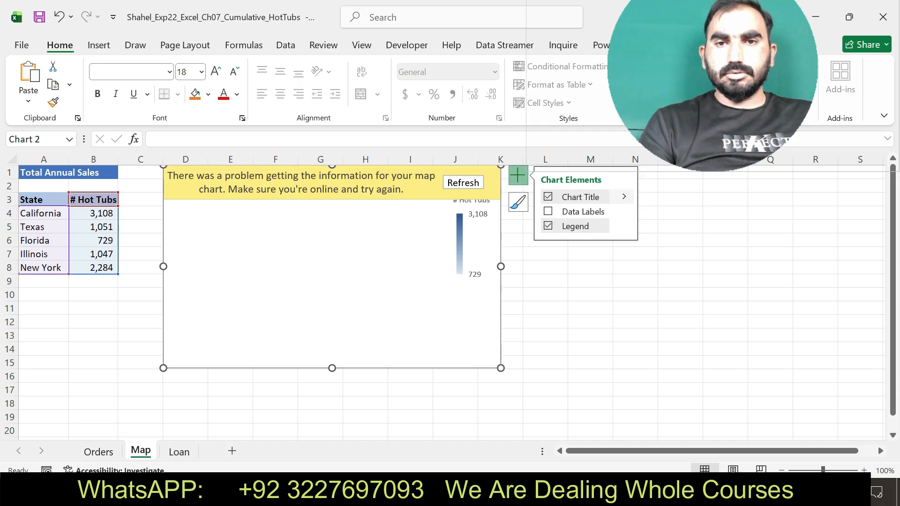
pyautogui.click(625, 197)
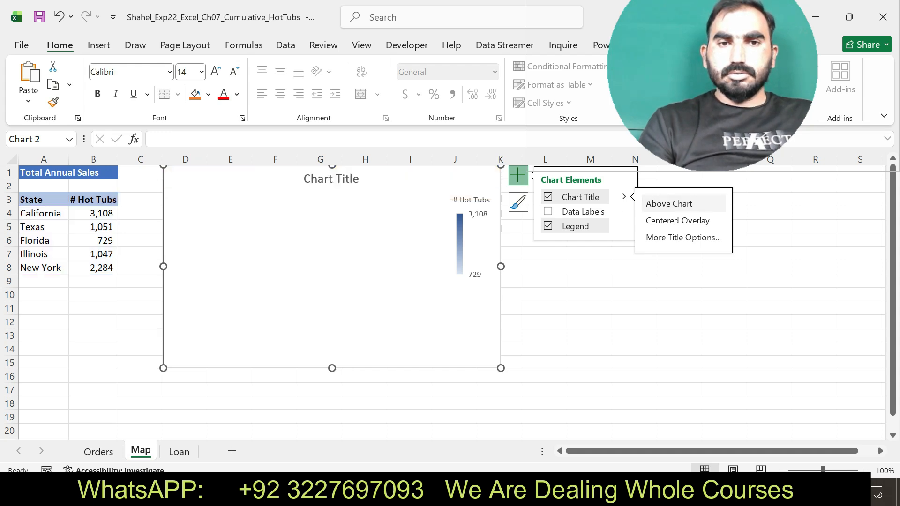
pyautogui.click(680, 309)
pyautogui.click(306, 281)
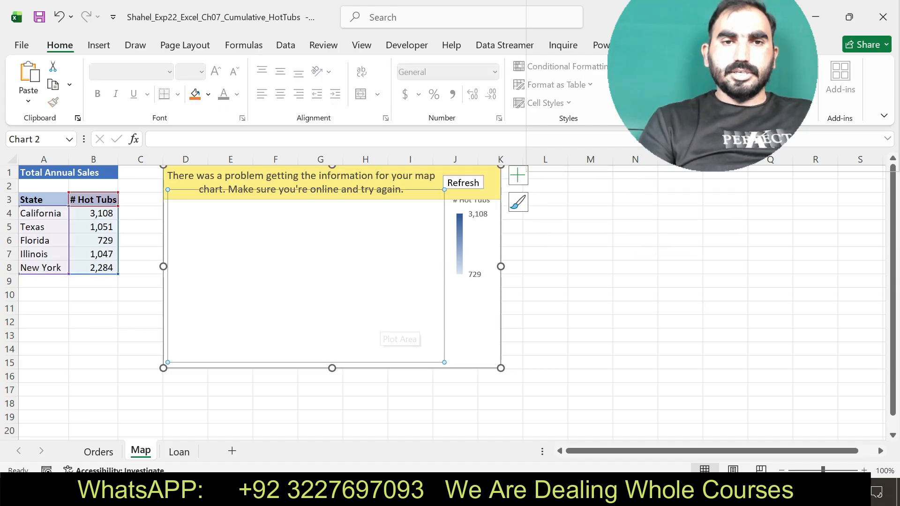
pyautogui.click(469, 323)
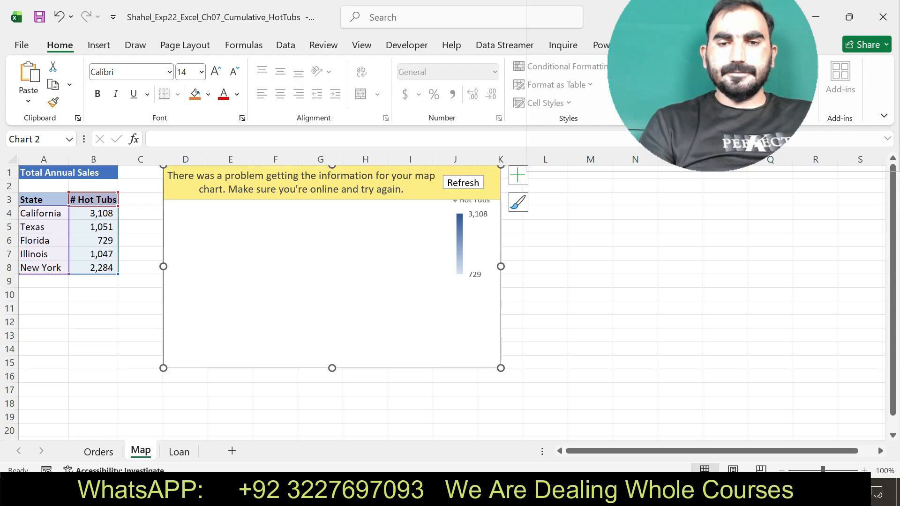
# Review the Blue, Accent 5, Darker 50% font color instruction in Word's step 14, and return to the Map worksheet.
pyautogui.hotkey('alt', 'Tab')
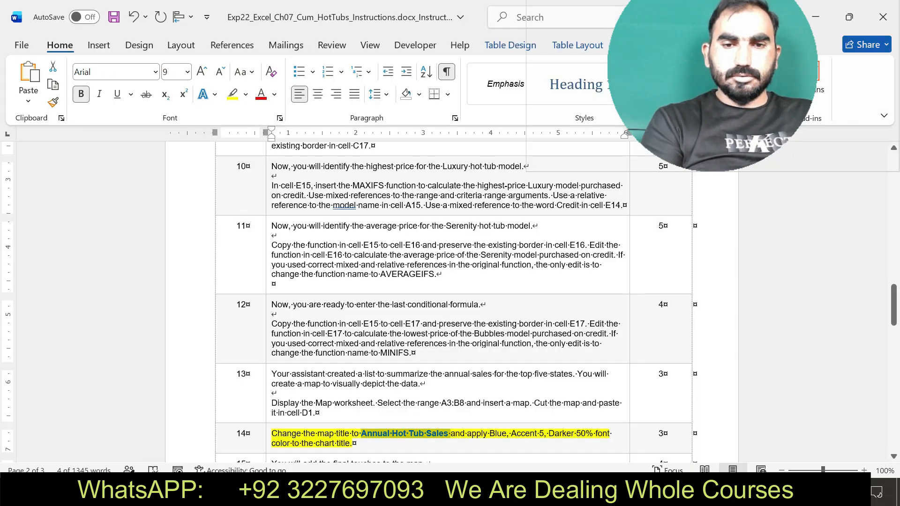
pyautogui.moveTo(467, 434); pyautogui.dragTo(353, 443)
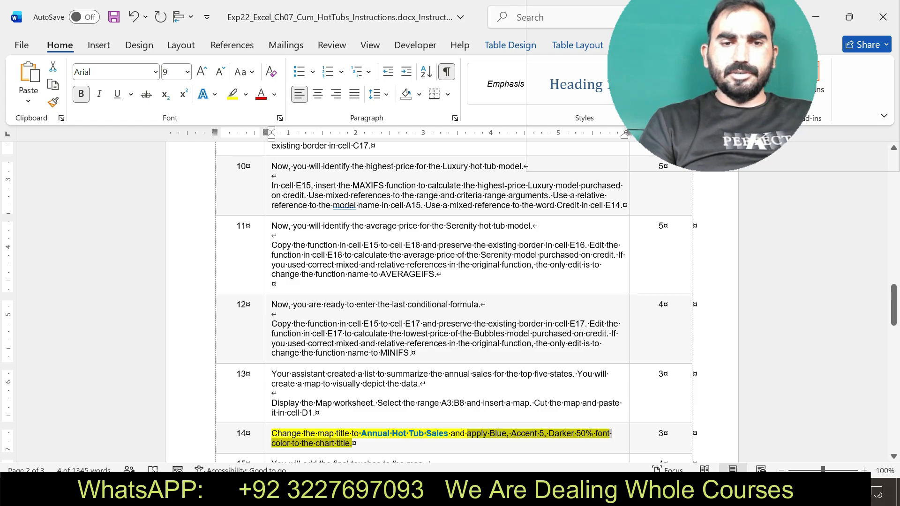
pyautogui.hotkey('alt', 'Tab')
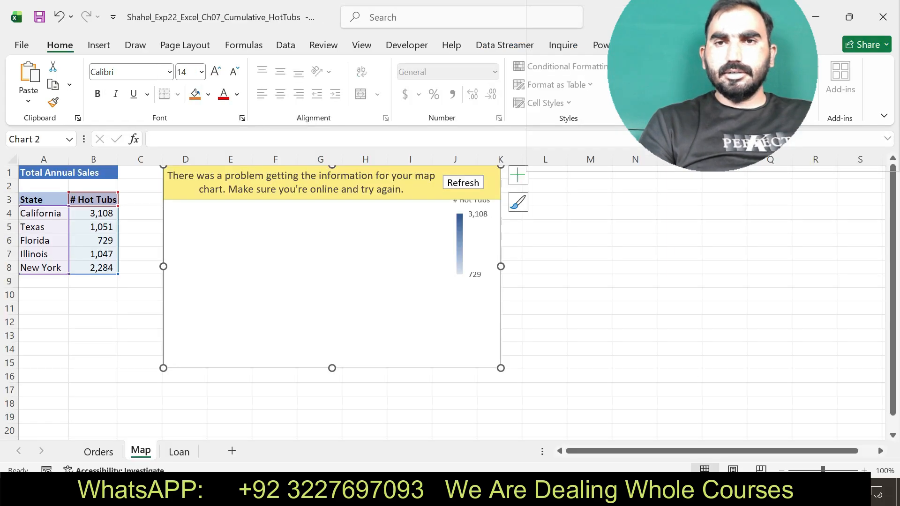
pyautogui.moveTo(713, 93); pyautogui.dragTo(707, 389)
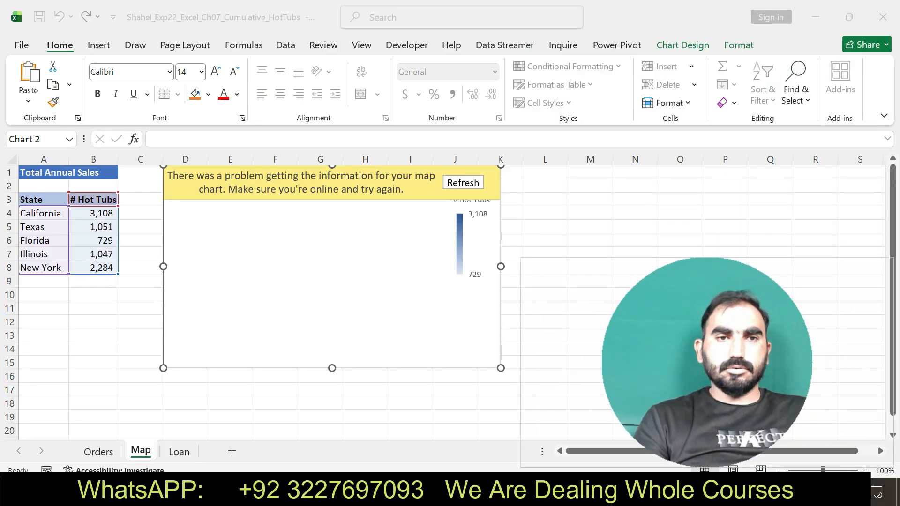
pyautogui.click(324, 18)
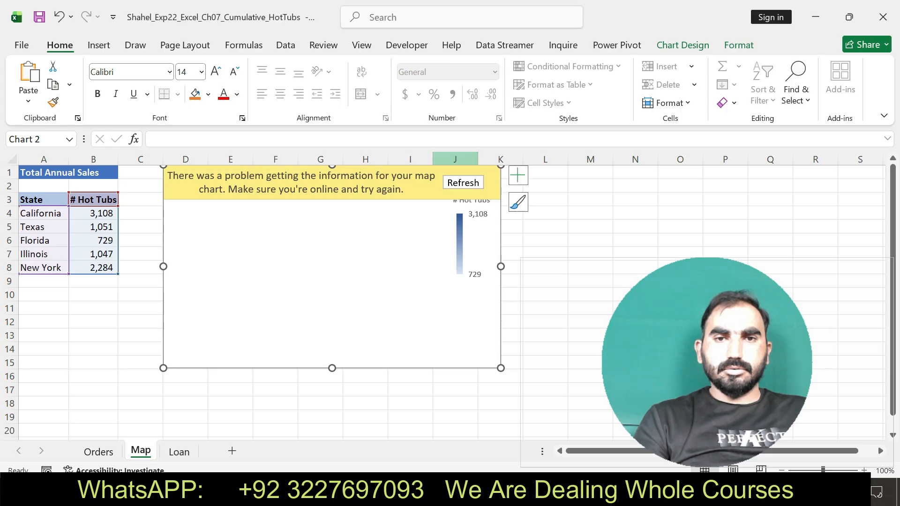
pyautogui.click(512, 188)
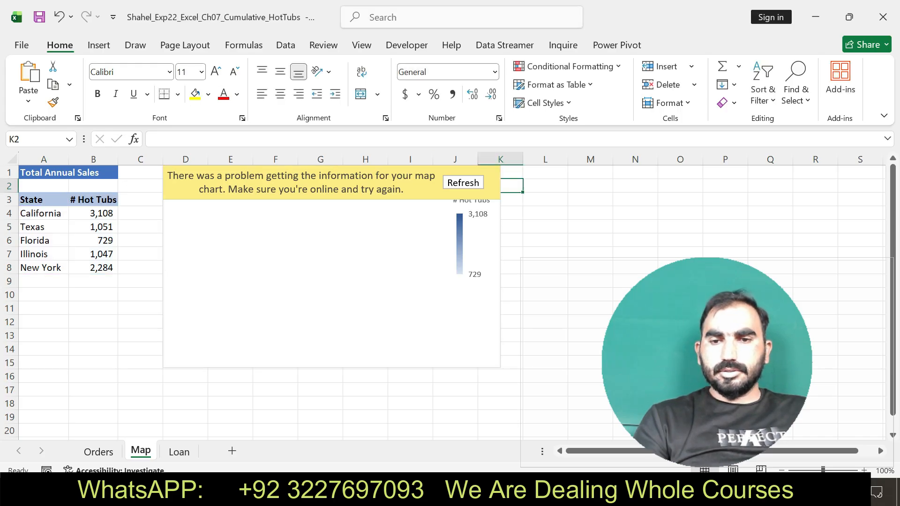
pyautogui.click(707, 362)
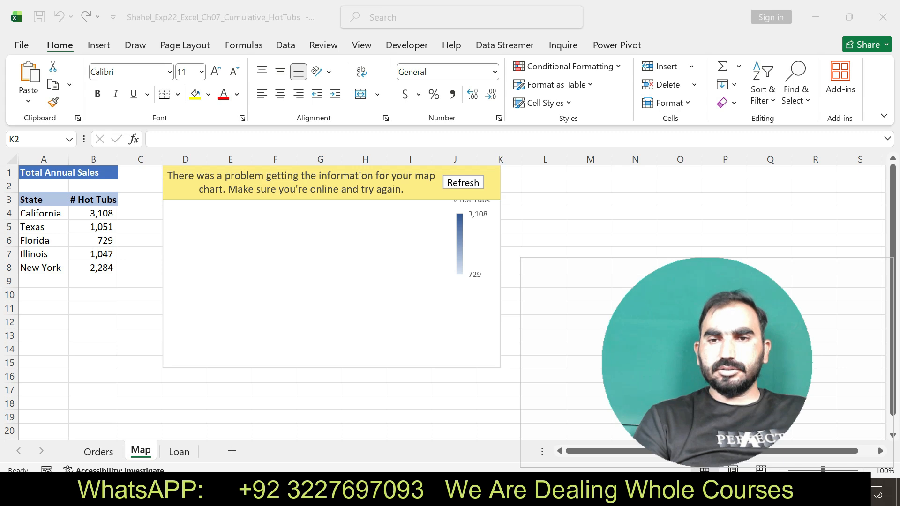
pyautogui.moveTo(707, 362); pyautogui.dragTo(760, 66)
# Connect the computer to the Capital pak Wi-Fi network so the map chart can load its data.
pyautogui.click(721, 493)
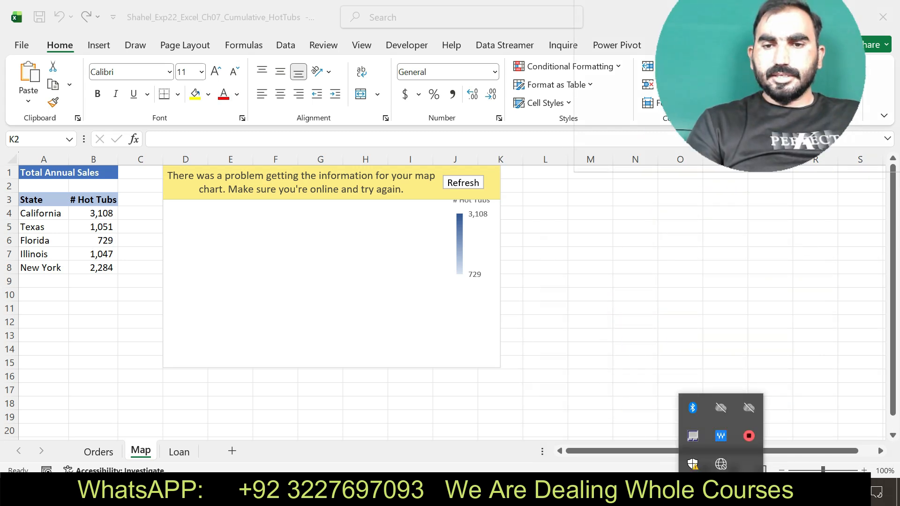
pyautogui.click(721, 464)
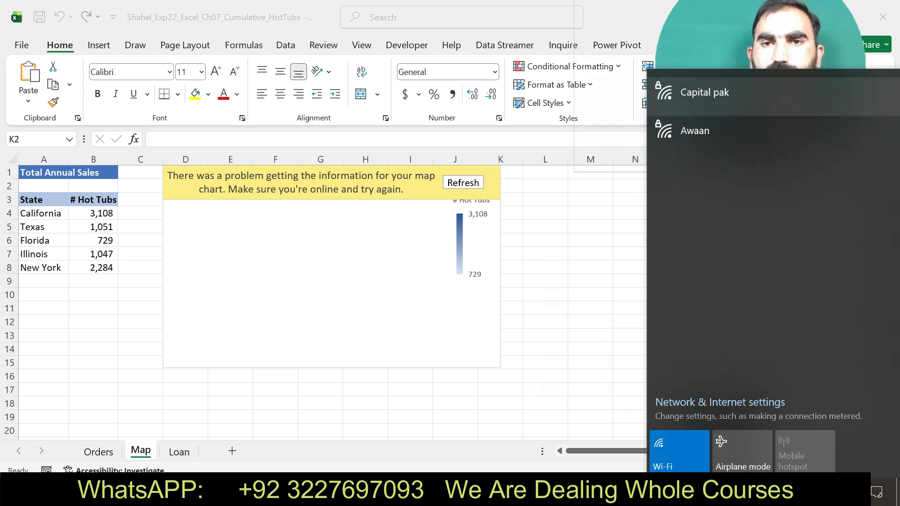
pyautogui.click(705, 94)
pyautogui.click(838, 157)
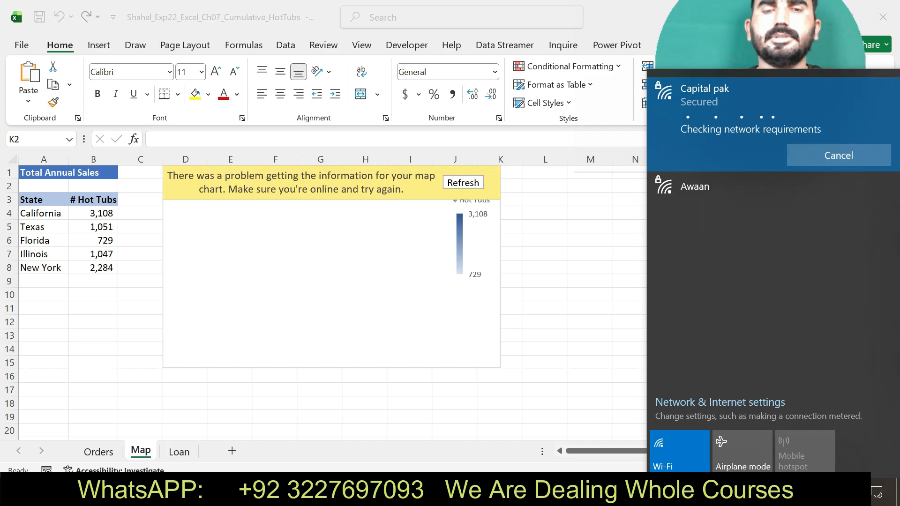
# Select the title text Annual Hot Tub Sales in step 14 in Word, return to Excel, and refresh the map chart.
pyautogui.hotkey('alt', 'Tab')
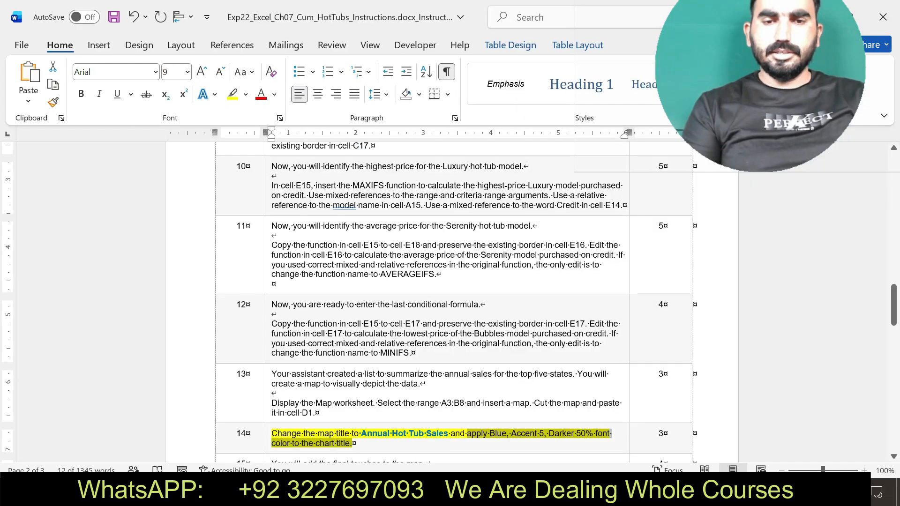
pyautogui.moveTo(361, 434); pyautogui.dragTo(449, 434)
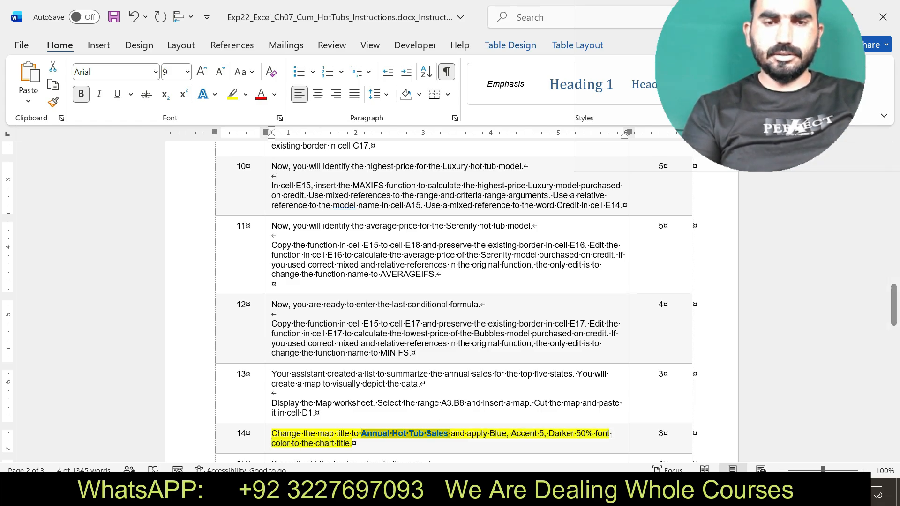
pyautogui.hotkey('alt', 'Tab')
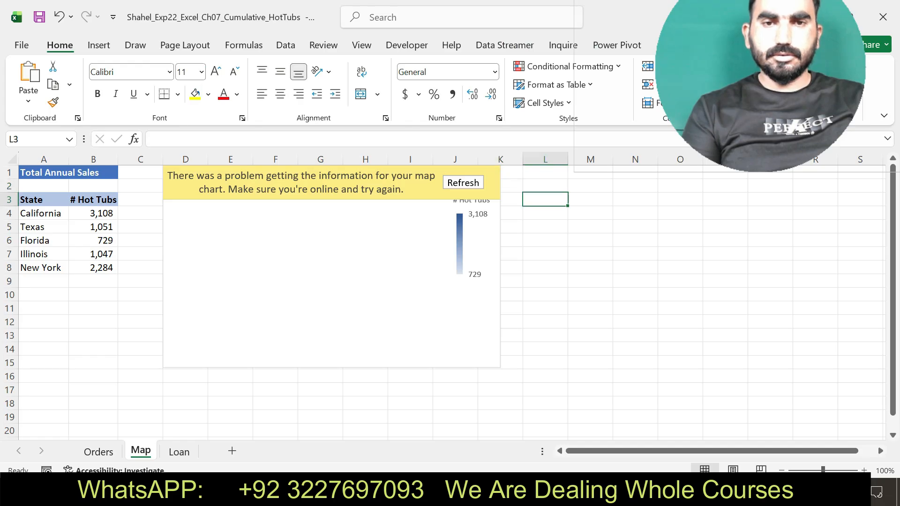
pyautogui.click(463, 183)
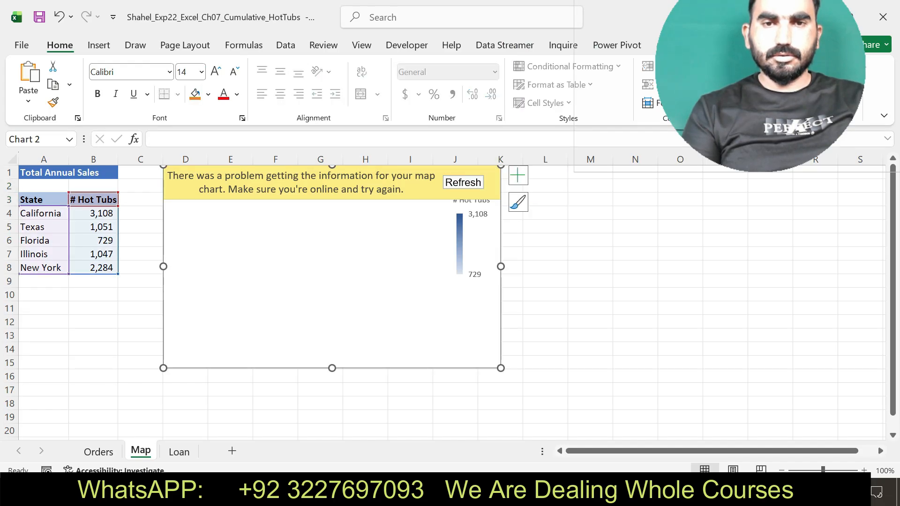
pyautogui.click(721, 492)
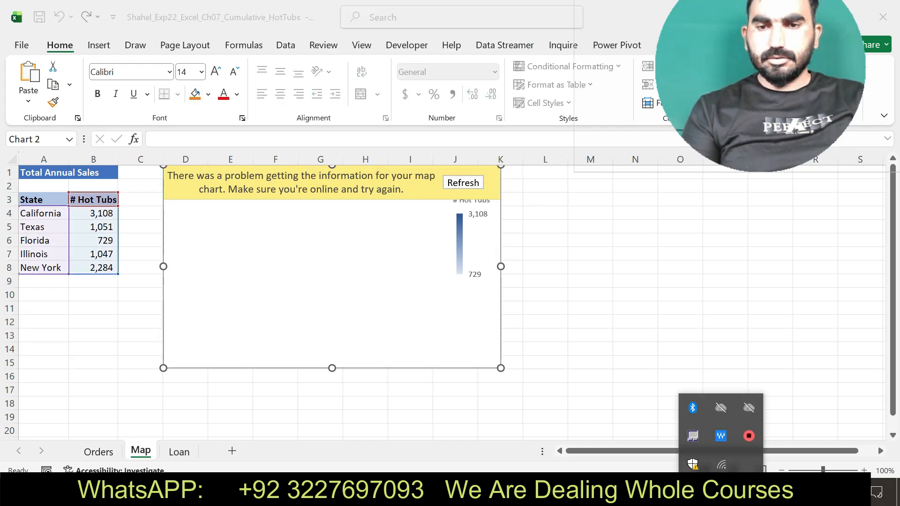
# Set the map chart's title to Centered Overlay and refresh the chart.
pyautogui.click(518, 175)
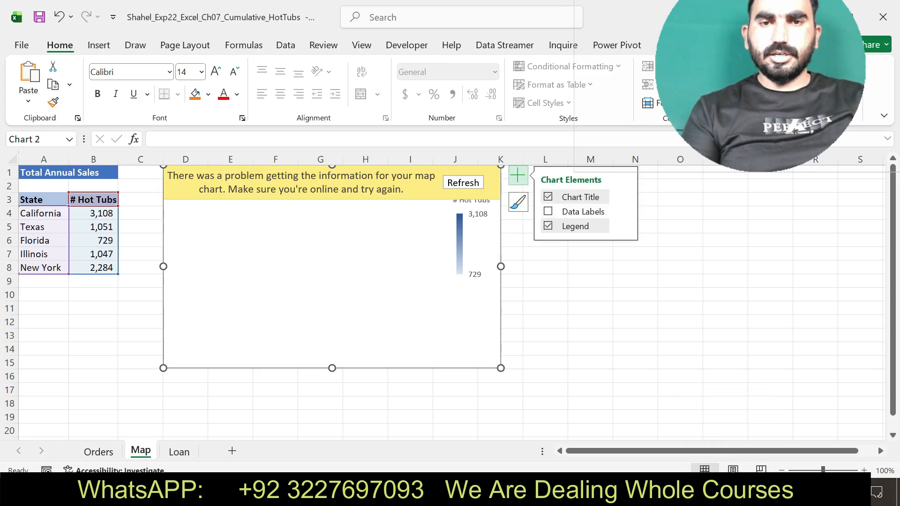
pyautogui.click(624, 196)
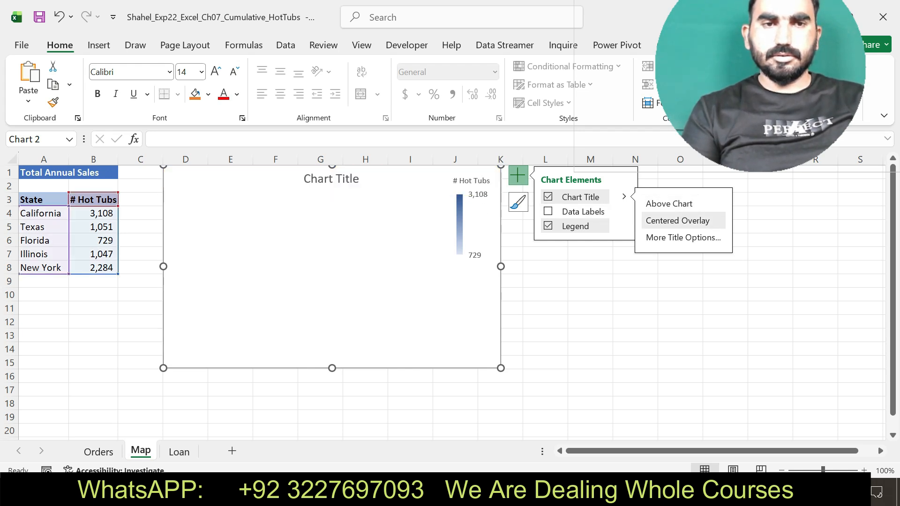
pyautogui.click(463, 182)
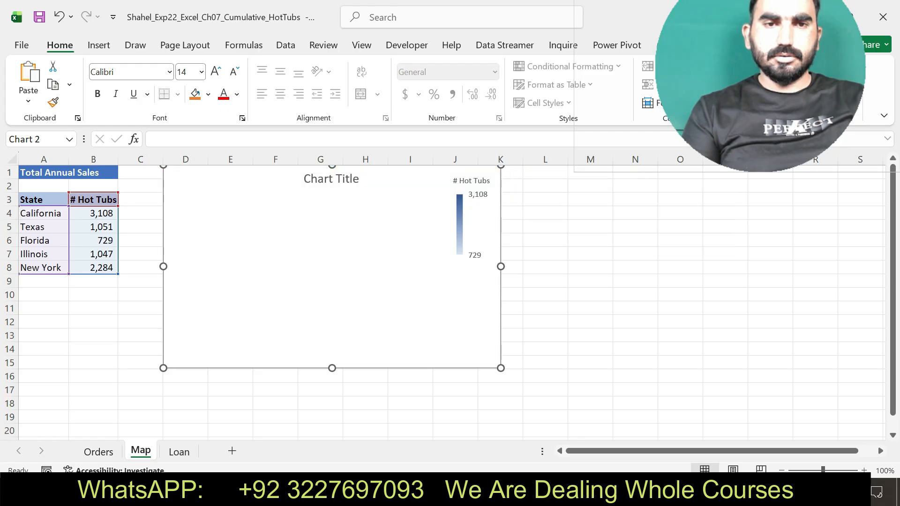
# Try to edit the text of the map chart's title.
pyautogui.doubleClick(351, 178)
pyautogui.click(351, 179)
pyautogui.moveTo(349, 179); pyautogui.dragTo(353, 179)
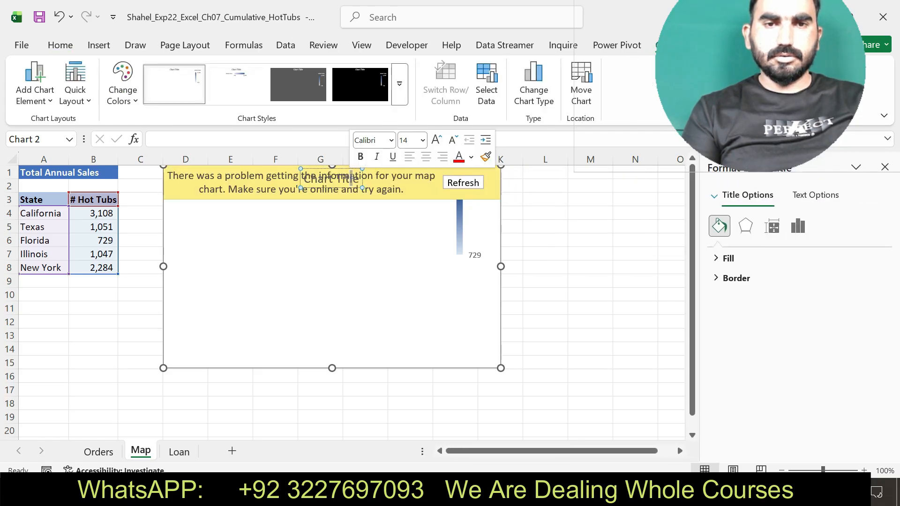
# Try to load the map data by refreshing the chart repeatedly and checking the network connection.
pyautogui.click(463, 183)
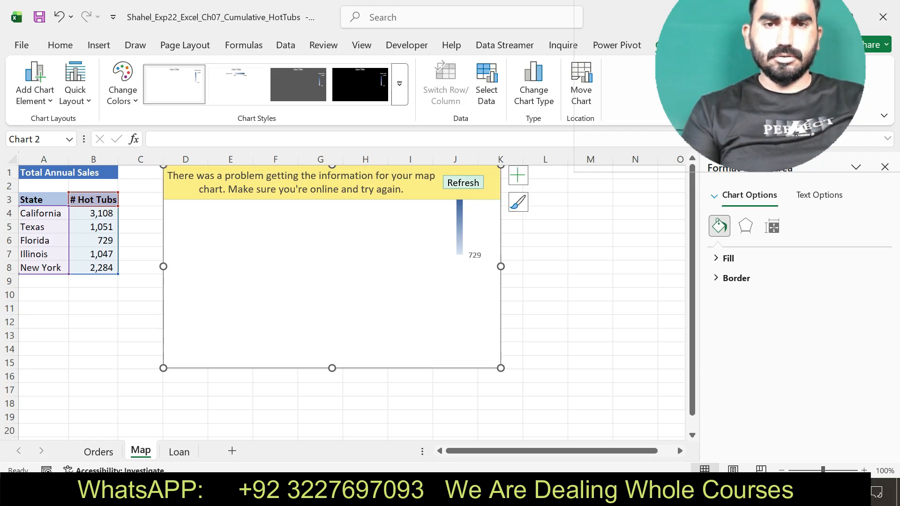
pyautogui.click(463, 183)
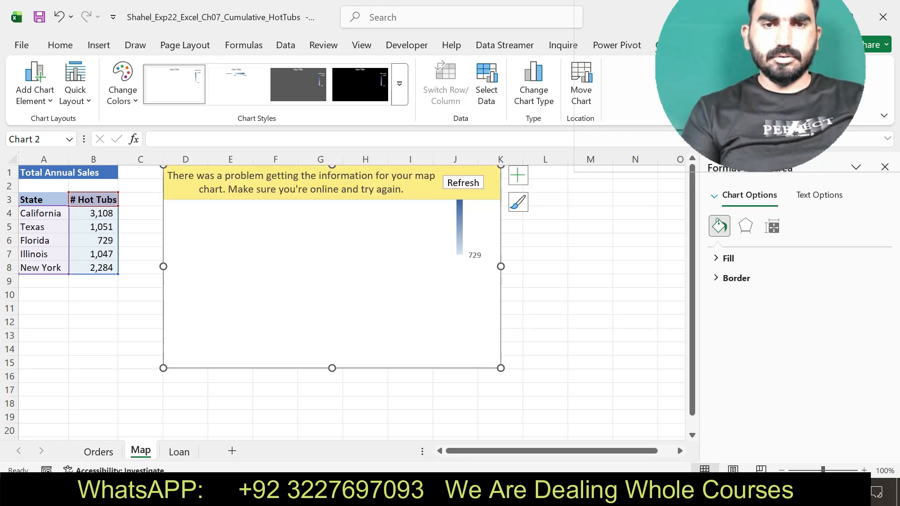
pyautogui.click(463, 183)
pyautogui.click(463, 182)
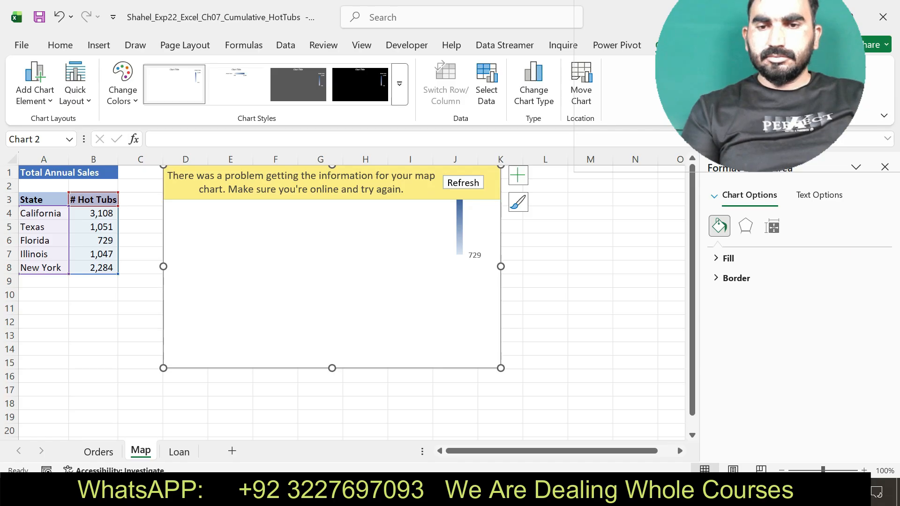
pyautogui.click(722, 493)
pyautogui.click(433, 315)
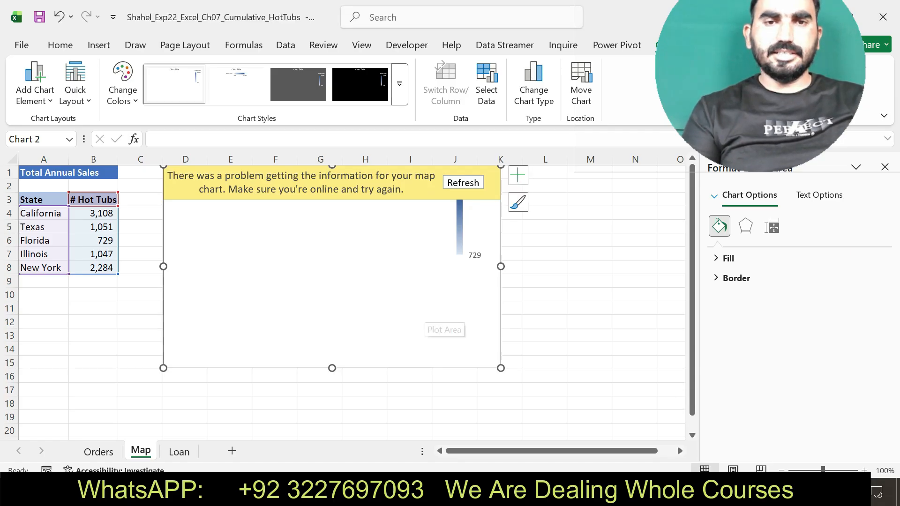
pyautogui.click(463, 182)
pyautogui.click(463, 182)
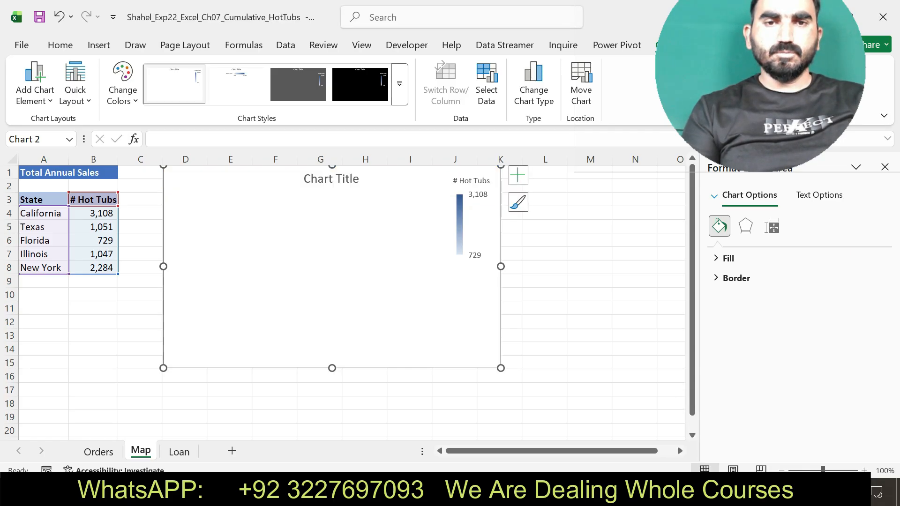
pyautogui.click(464, 183)
pyautogui.click(403, 276)
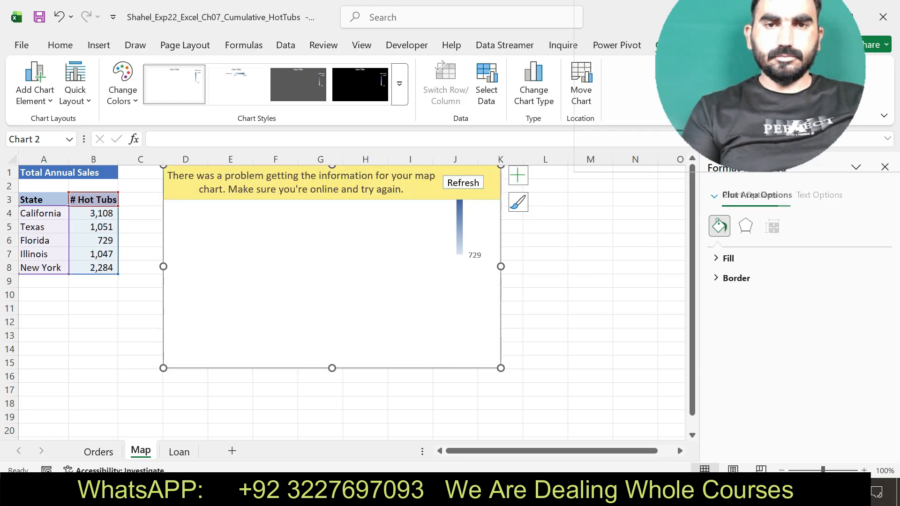
pyautogui.click(591, 322)
pyautogui.click(463, 183)
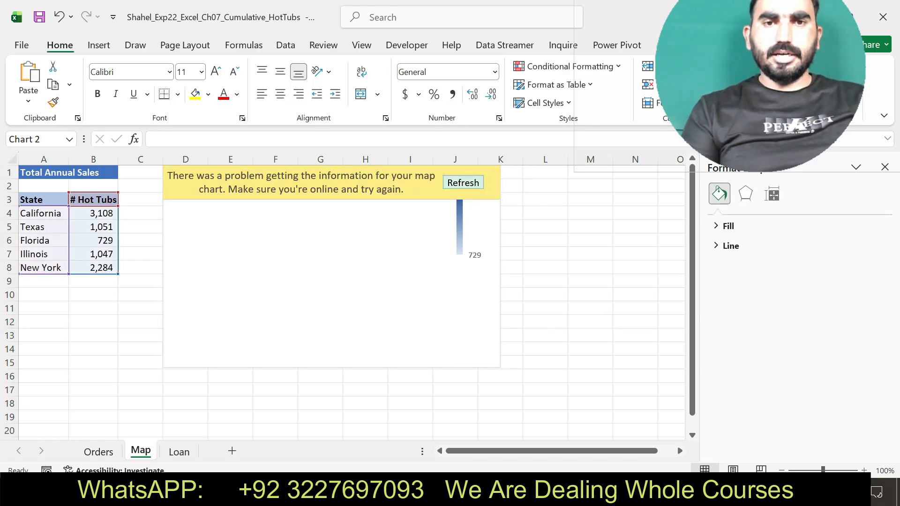
pyautogui.click(519, 176)
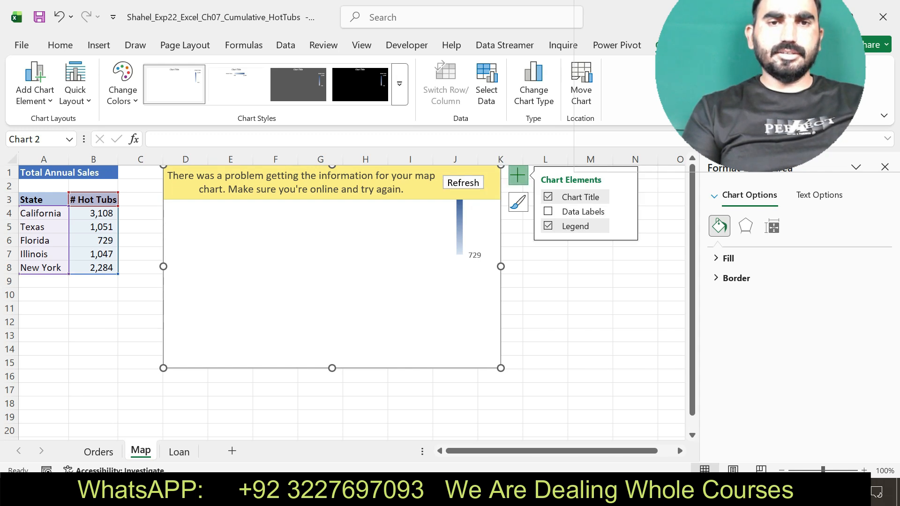
pyautogui.click(332, 281)
pyautogui.click(546, 417)
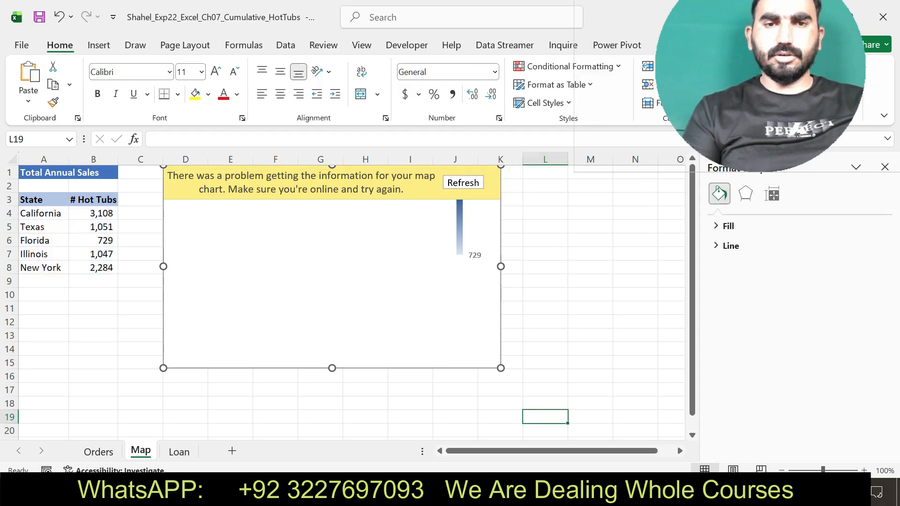
# Switch to Word and select the step 15 instructions on the map's size and data labels.
pyautogui.hotkey('alt', 'Tab')
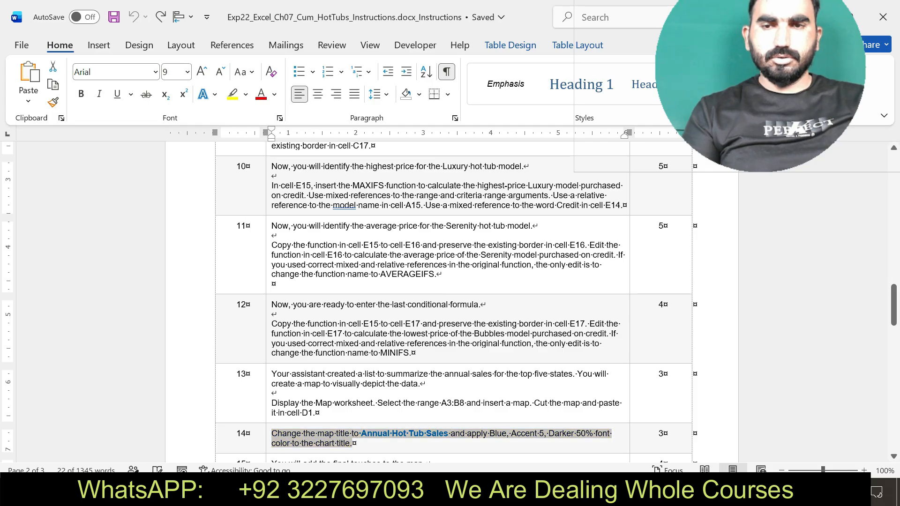
pyautogui.scroll(-6, 450, 300)
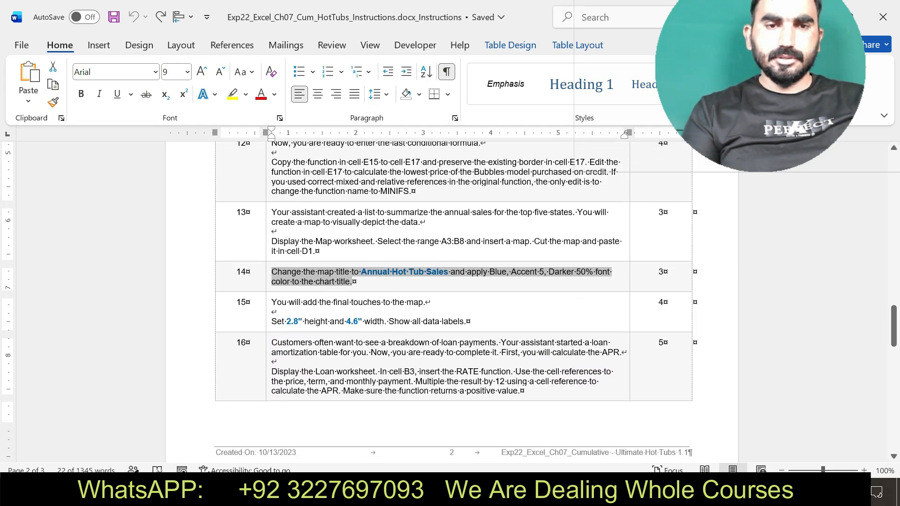
pyautogui.moveTo(272, 302); pyautogui.dragTo(467, 322)
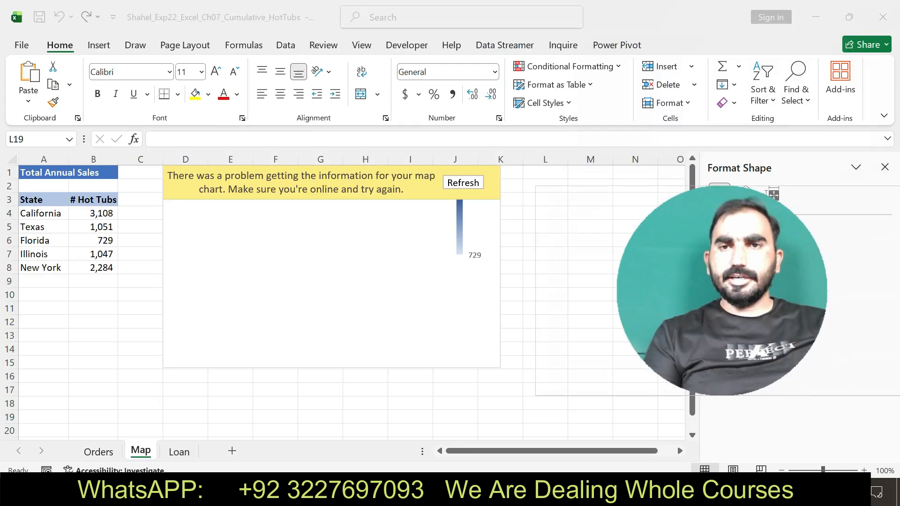
# Return to Excel, set the map chart's height to 2.4", and check the step 15 instructions in Word.
pyautogui.click(338, 269)
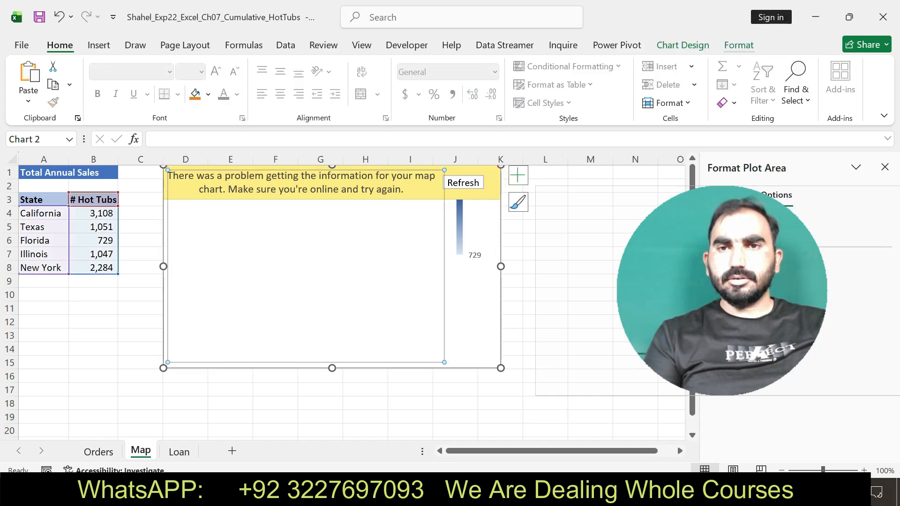
pyautogui.click(739, 45)
pyautogui.click(772, 72)
pyautogui.press('BackSpace')
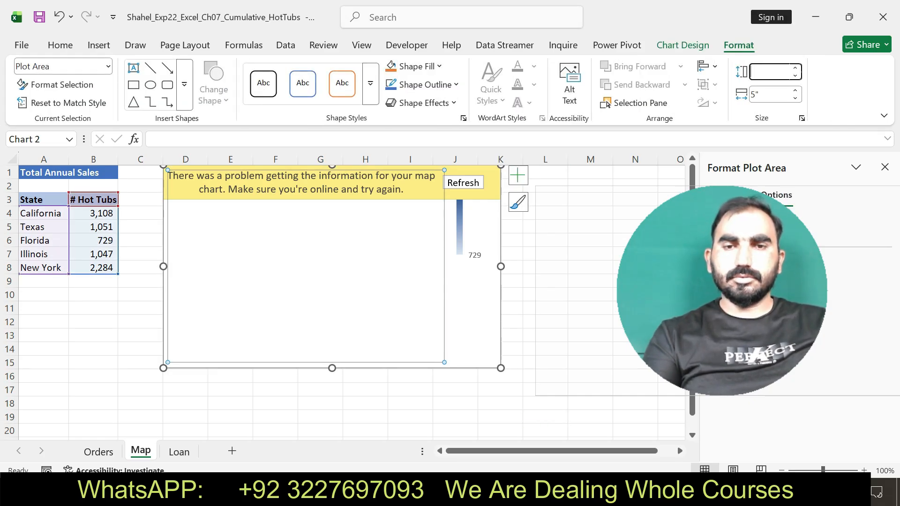
pyautogui.write('2.4')
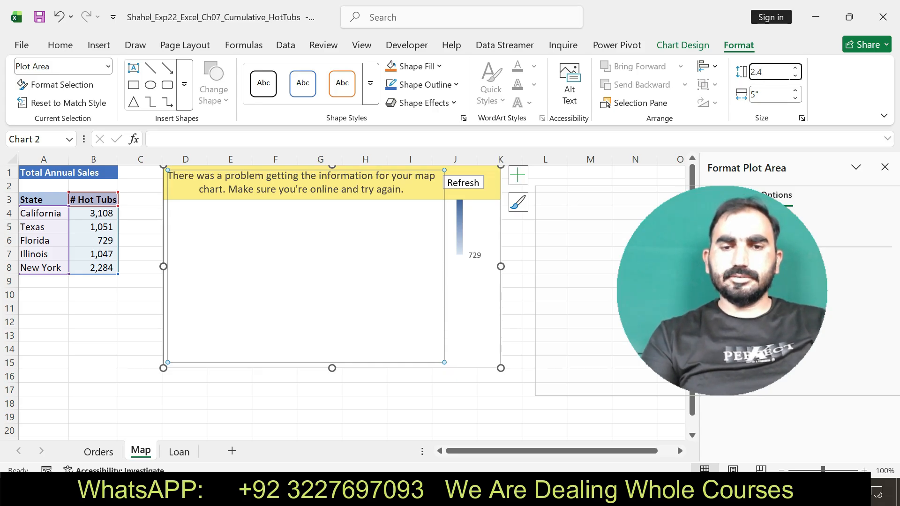
pyautogui.hotkey('alt', 'Tab')
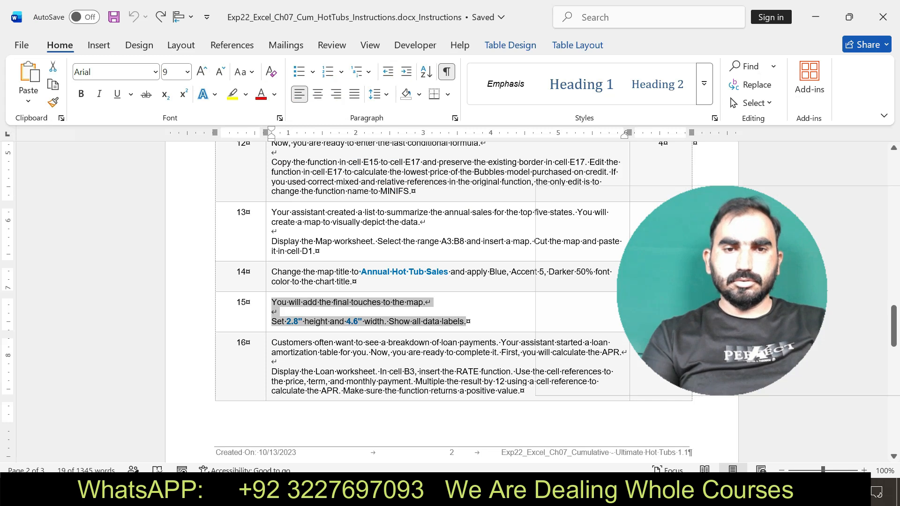
pyautogui.hotkey('alt', 'Tab')
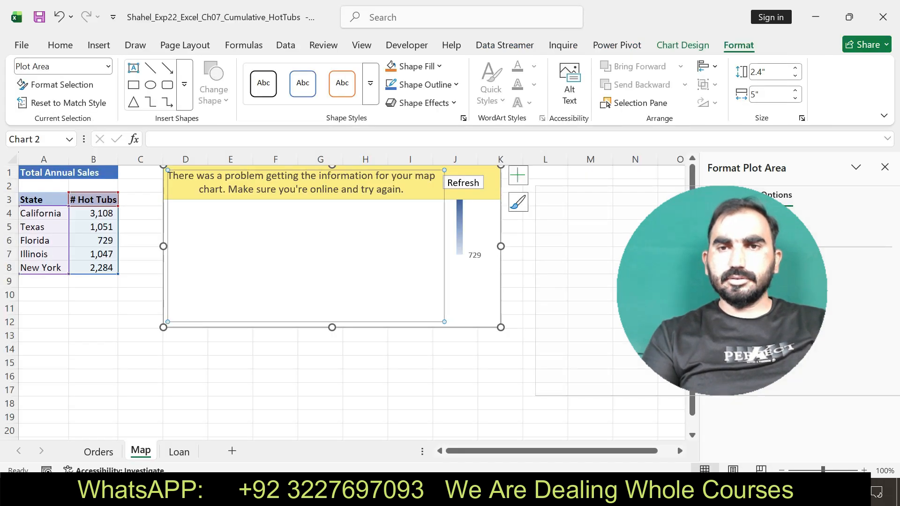
# Set the map chart's width to 4.6" and deselect the chart.
pyautogui.click(769, 95)
pyautogui.press('BackSpace')
pyautogui.write('4')
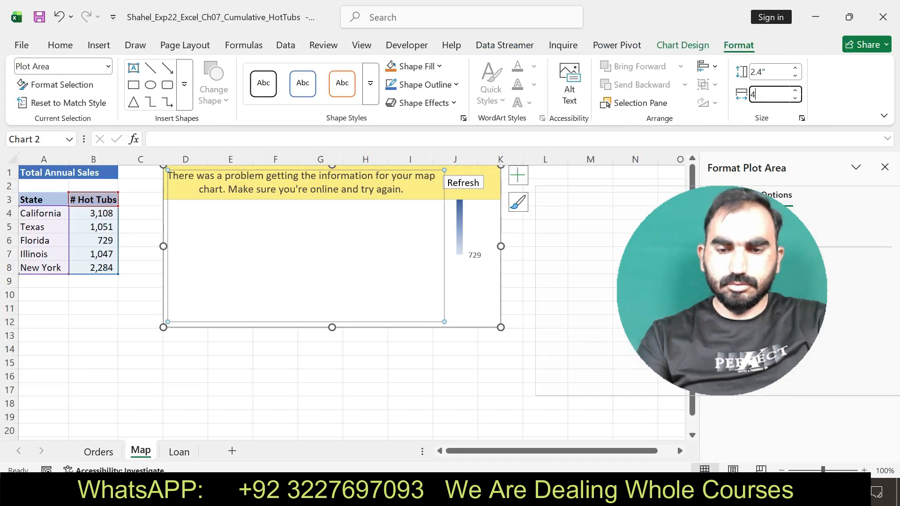
pyautogui.write('.6')
pyautogui.press('Return')
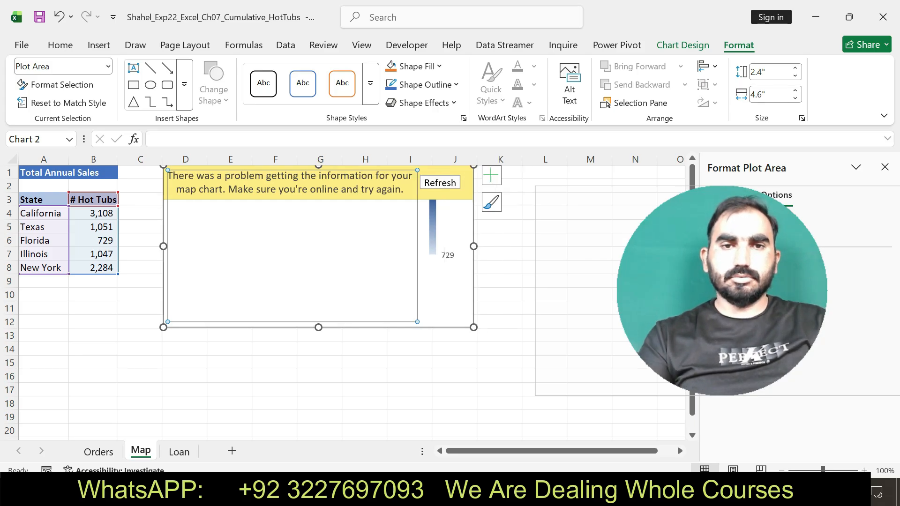
pyautogui.click(455, 376)
# Select the step 16 instructions in Word, return to Excel, and display the Loan worksheet.
pyautogui.hotkey('alt', 'Tab')
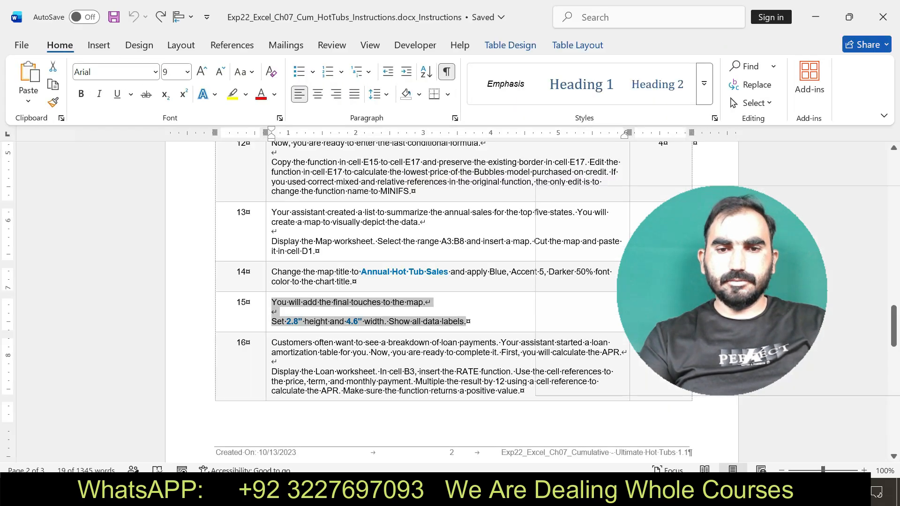
pyautogui.moveTo(272, 342); pyautogui.dragTo(520, 391)
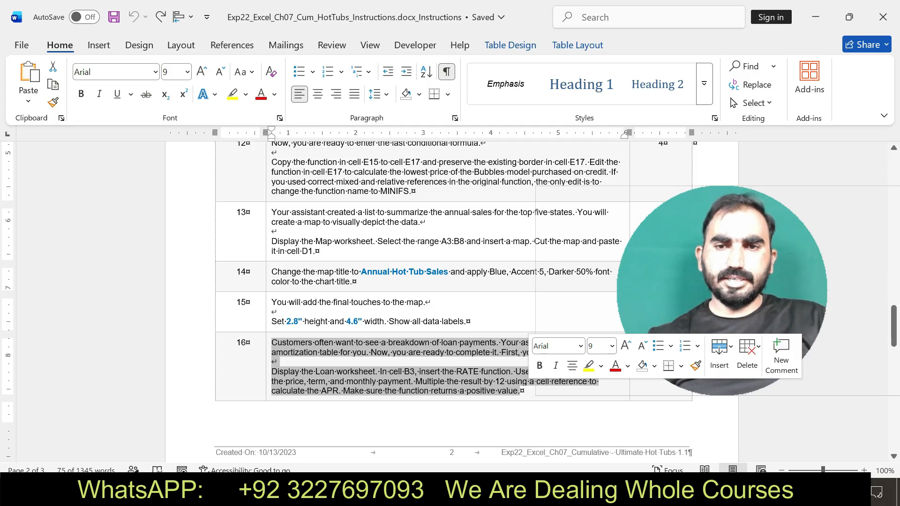
pyautogui.hotkey('alt', 'Tab')
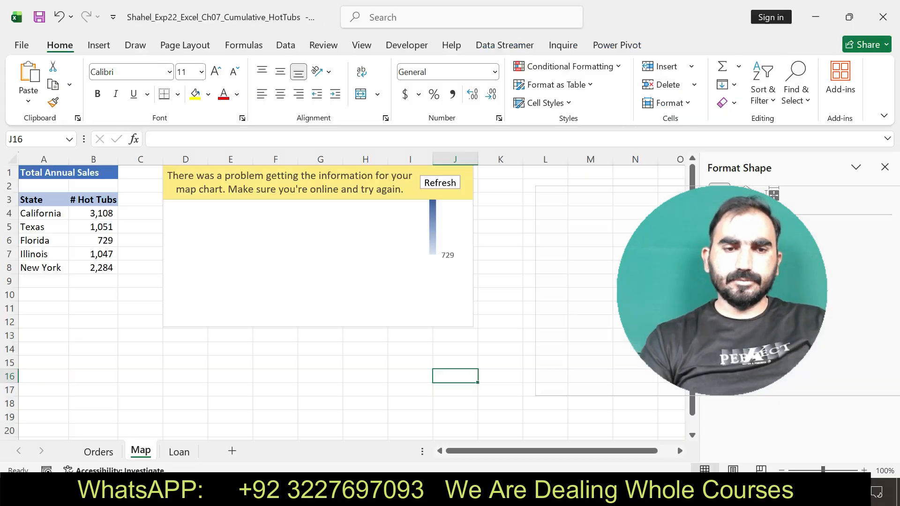
pyautogui.hotkey('ctrl', 'pagedown')
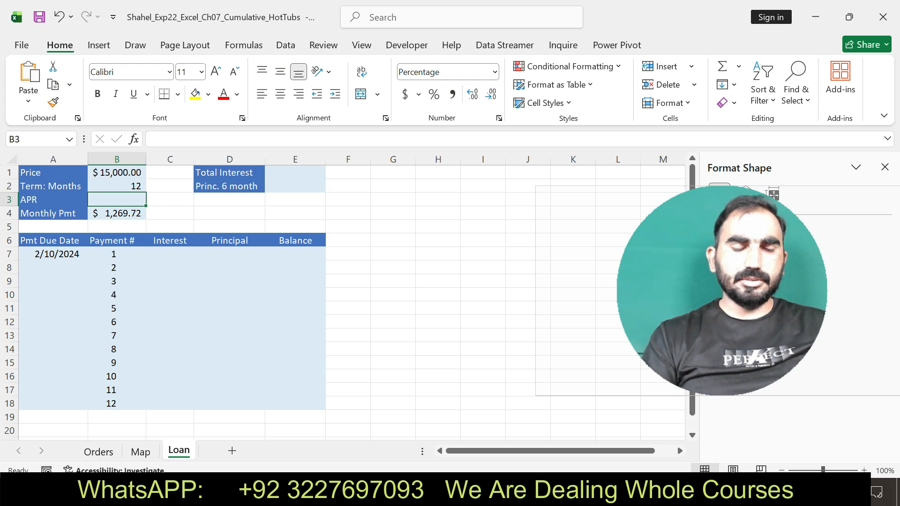
# Enter =12*RATE(B2,B4,-B1) in cell B3 to calculate the APR, and reopen the formula with its expression selected.
pyautogui.click(164, 139)
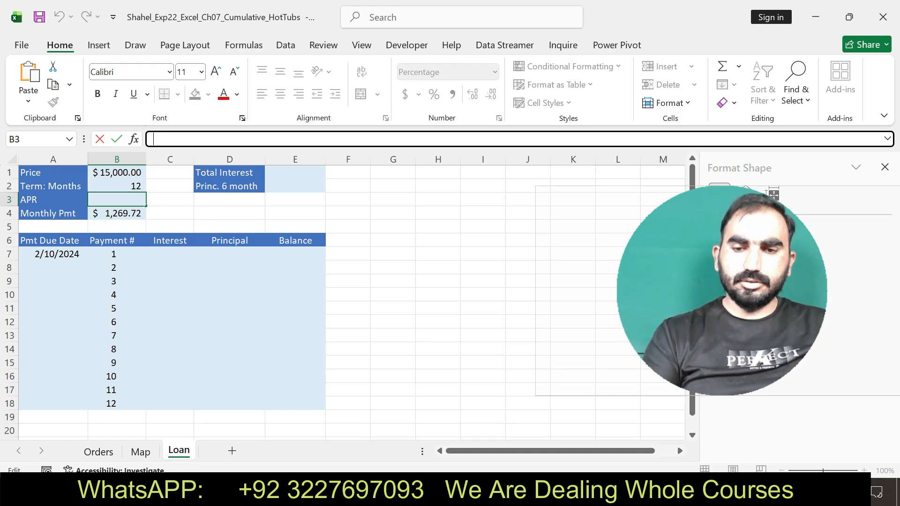
pyautogui.write('=1')
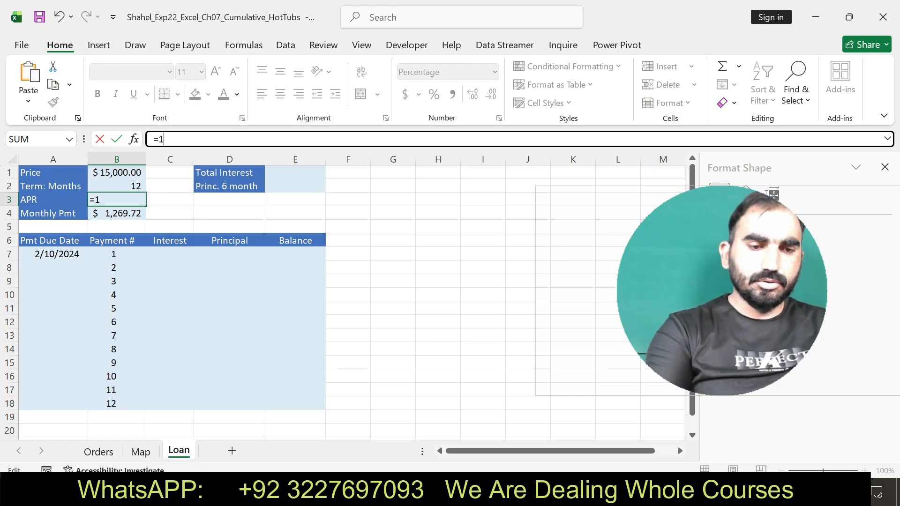
pyautogui.write('2*')
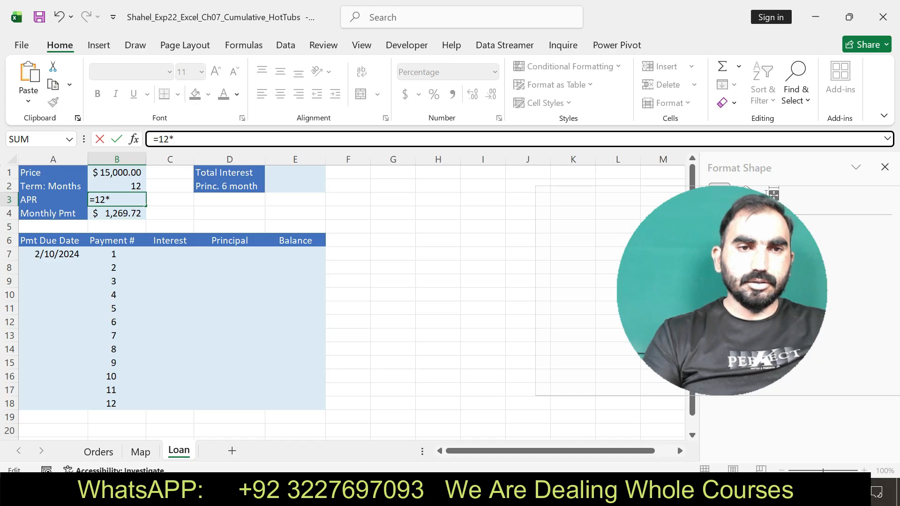
pyautogui.write('RATE')
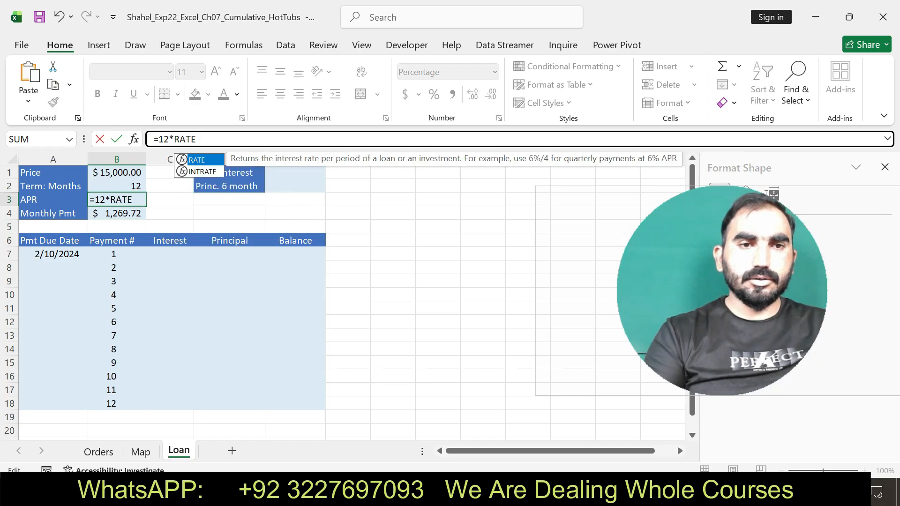
pyautogui.write('(')
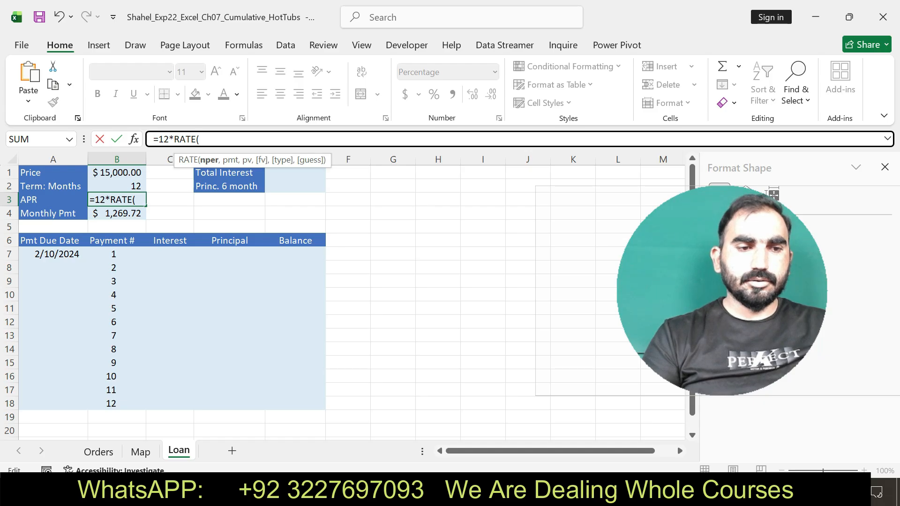
pyautogui.write('B2')
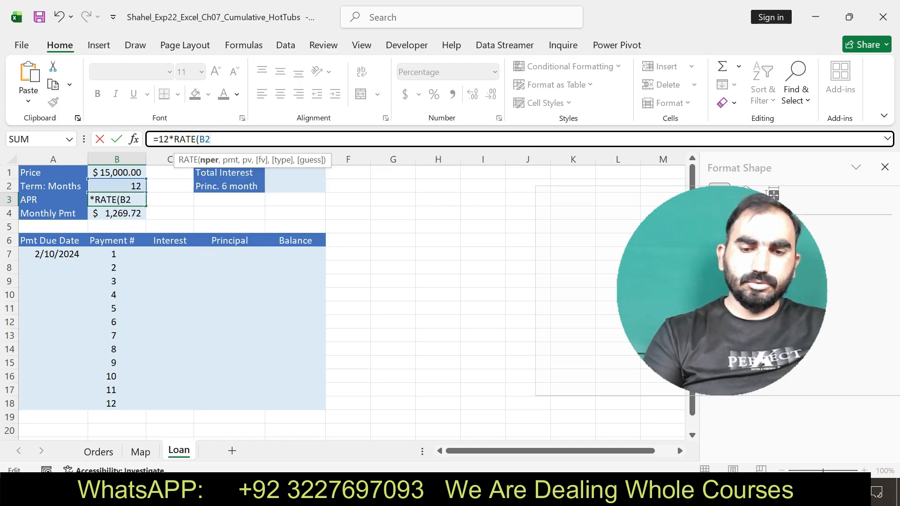
pyautogui.write(',')
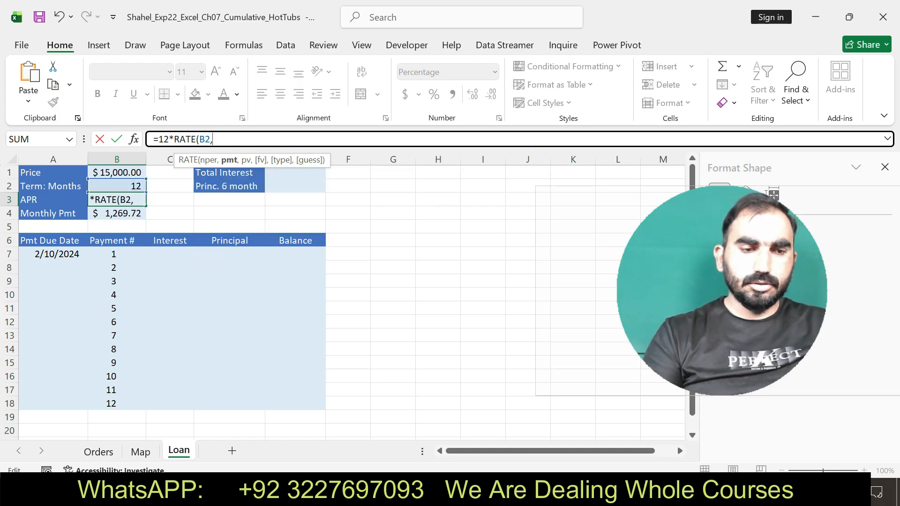
pyautogui.write('B4')
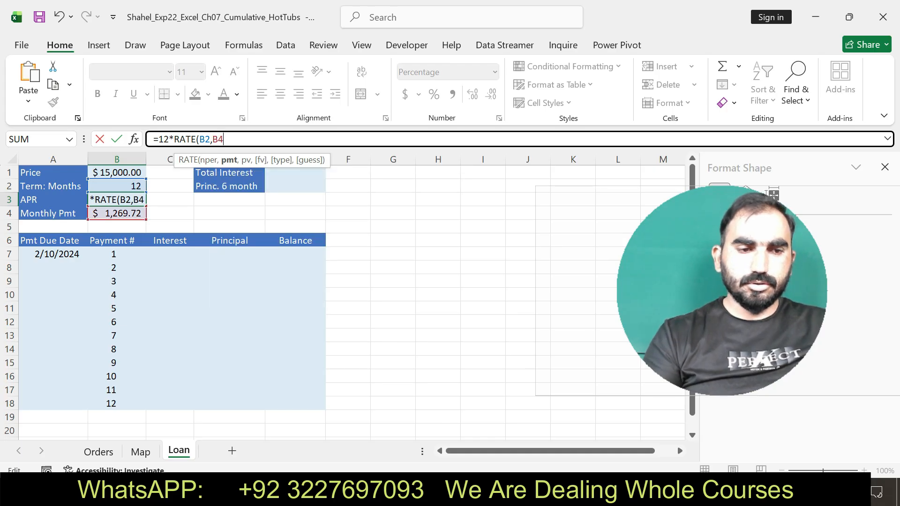
pyautogui.write(',-B1)')
pyautogui.press('Return')
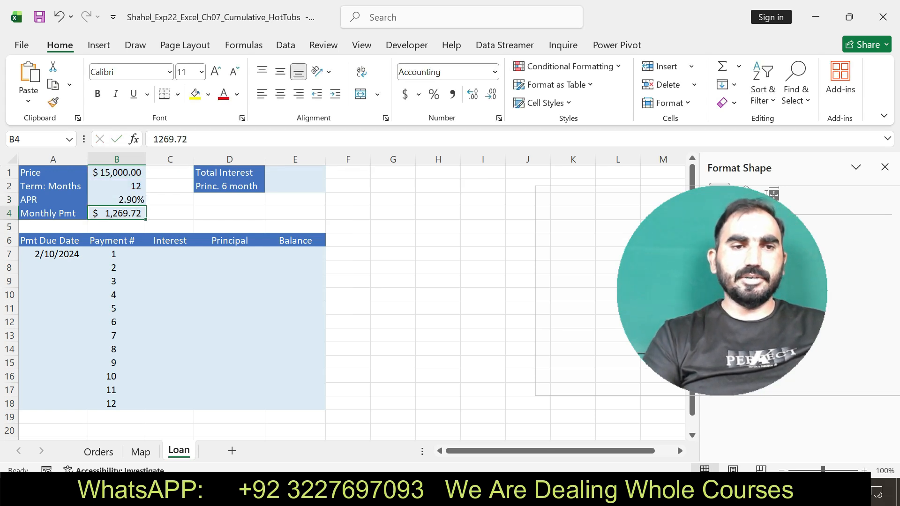
pyautogui.click(117, 199)
pyautogui.moveTo(246, 139); pyautogui.dragTo(158, 139)
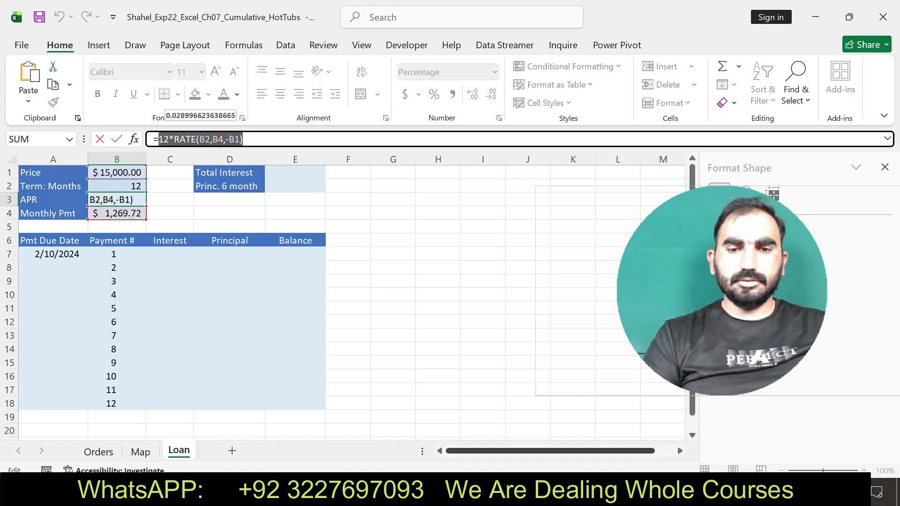
# Switch to Word, highlight the step 17 EDATE instructions in yellow, and return to the Loan worksheet in Excel.
pyautogui.hotkey('alt', 'Tab')
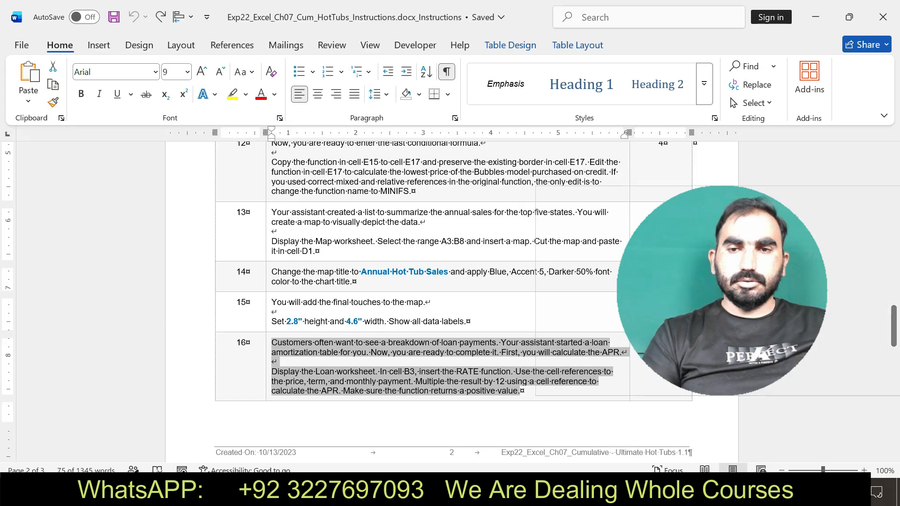
pyautogui.moveTo(722, 290); pyautogui.dragTo(707, 97)
pyautogui.moveTo(894, 326); pyautogui.dragTo(895, 364)
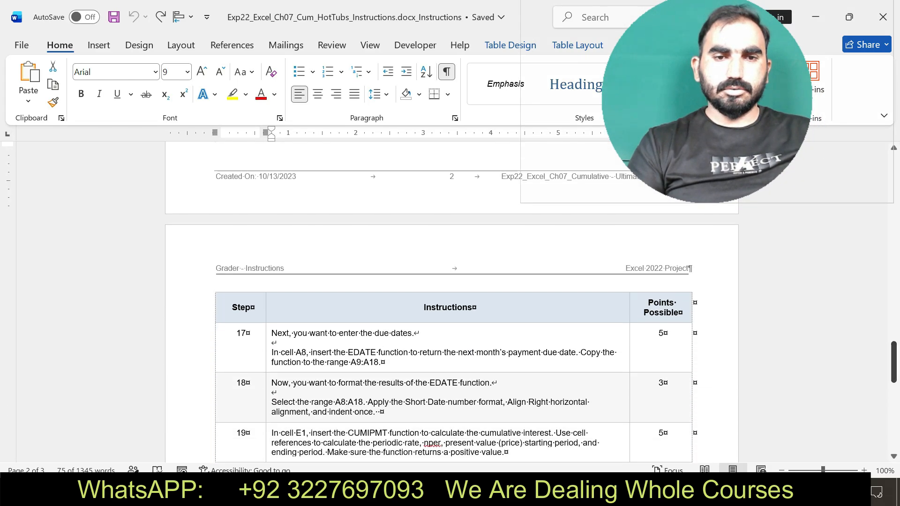
pyautogui.moveTo(271, 333); pyautogui.dragTo(386, 362)
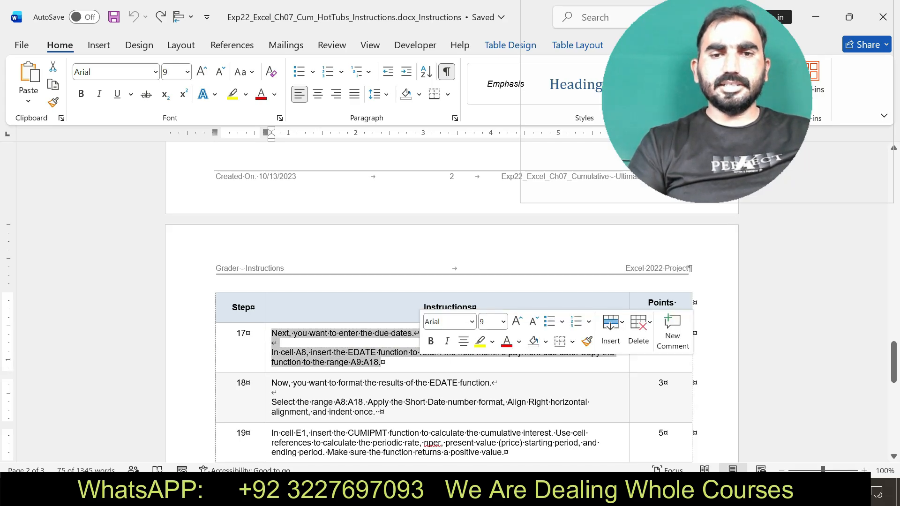
pyautogui.click(481, 342)
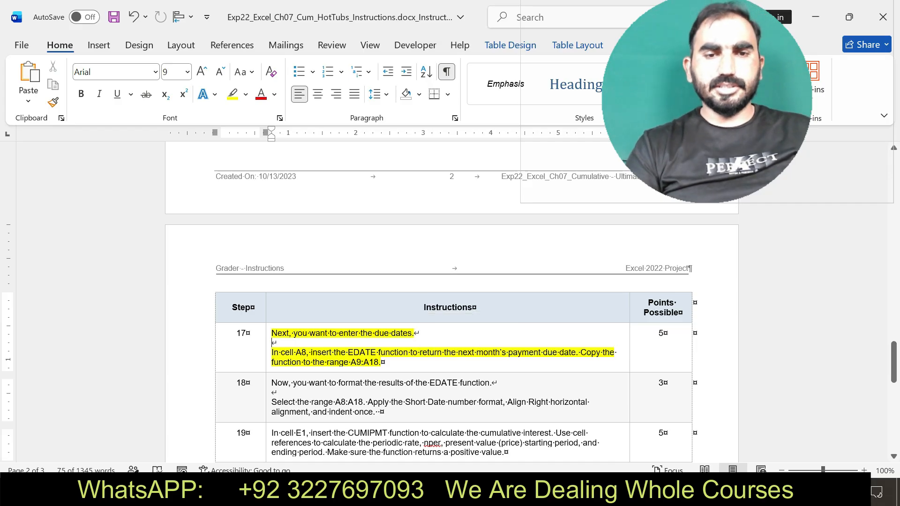
pyautogui.moveTo(271, 343); pyautogui.dragTo(386, 363)
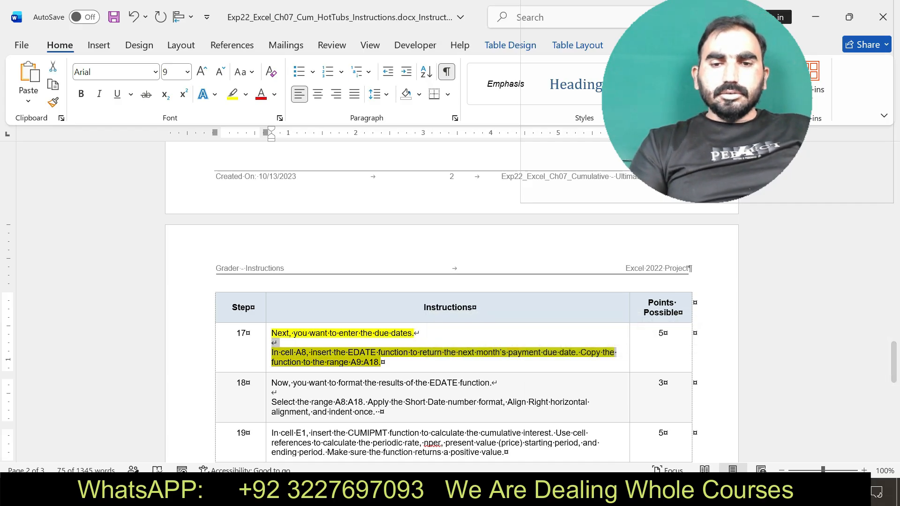
pyautogui.click(606, 492)
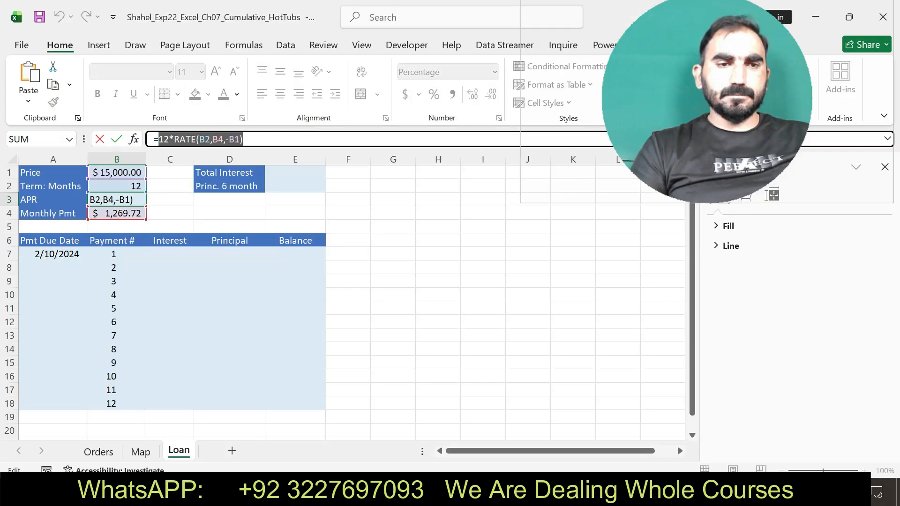
pyautogui.click(53, 268)
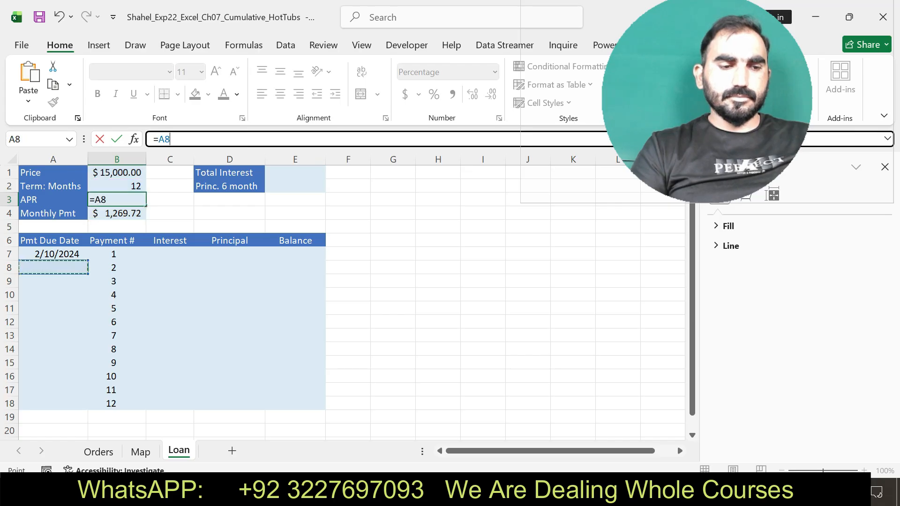
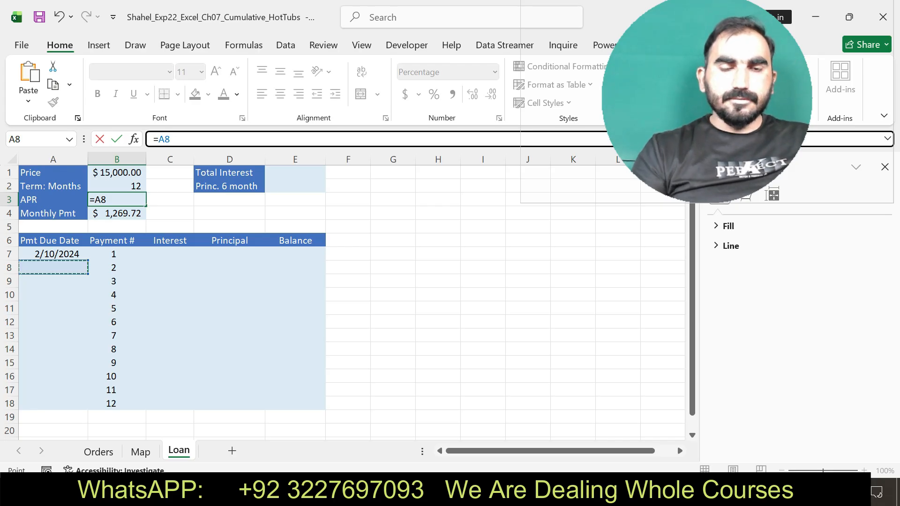
pyautogui.press('BackSpace')
pyautogui.press('BackSpace')
pyautogui.write('ED')
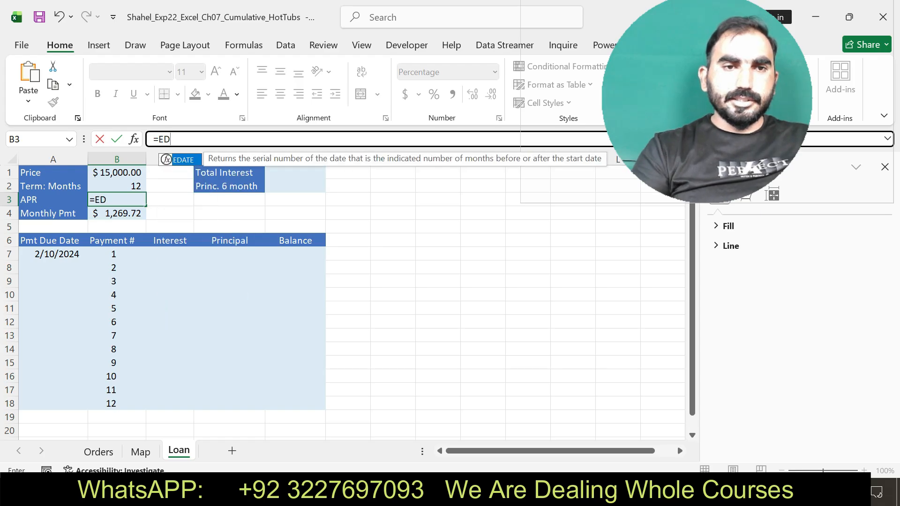
pyautogui.press('Tab')
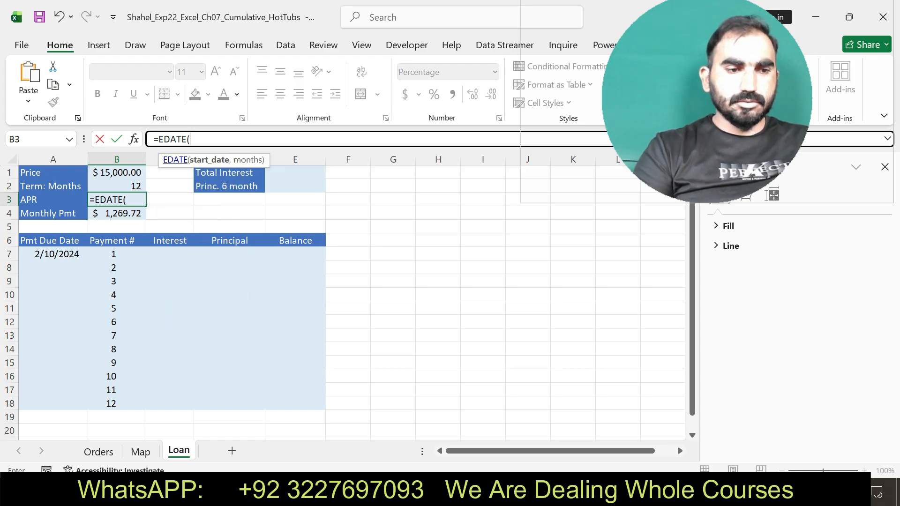
pyautogui.write('A')
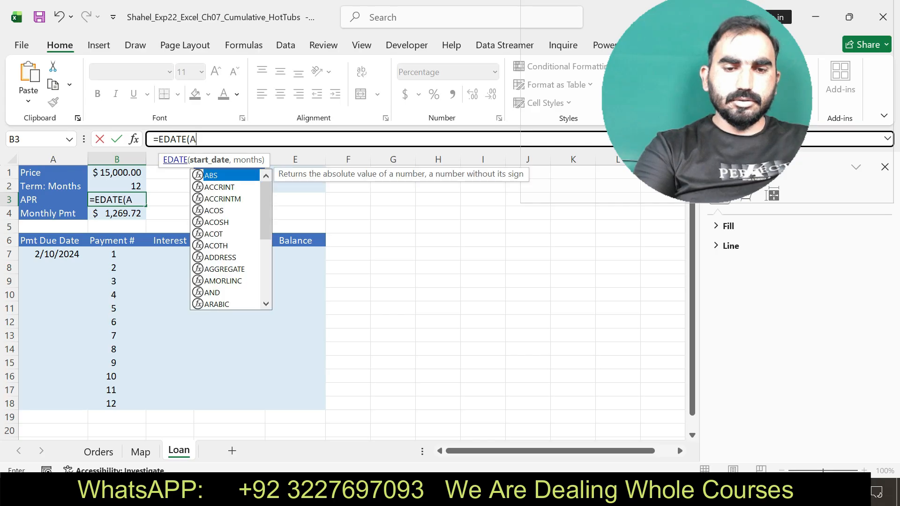
pyautogui.write('7,1)')
pyautogui.press('Return')
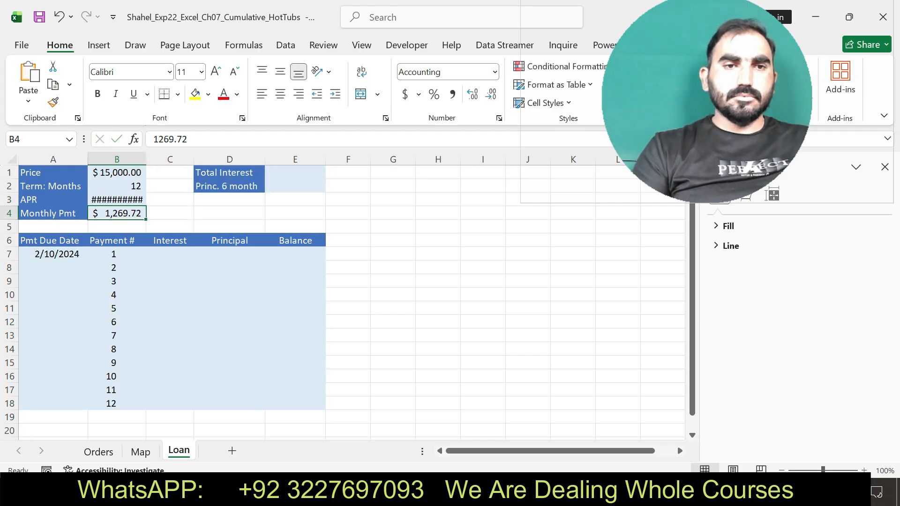
pyautogui.hotkey('ctrl', 'z')
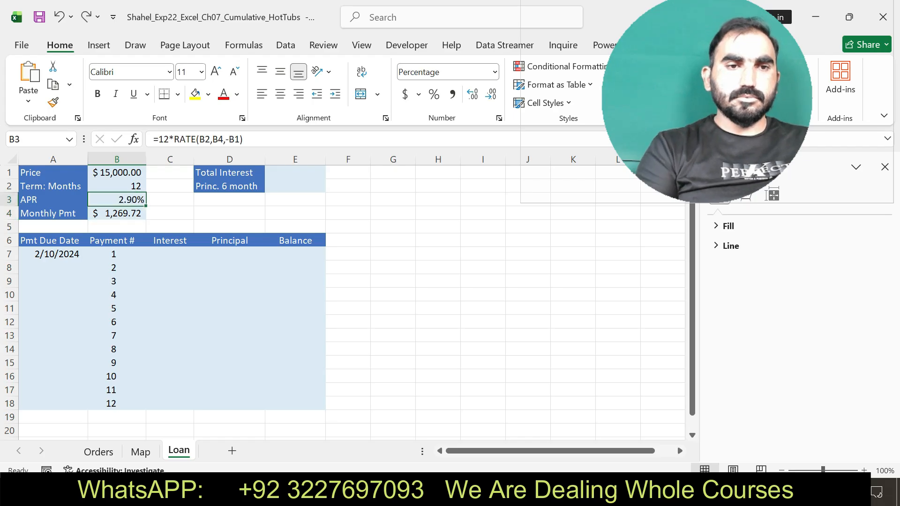
# Enter =EDATE(A7,1) in cell A8 to calculate the next payment due date.
pyautogui.click(53, 268)
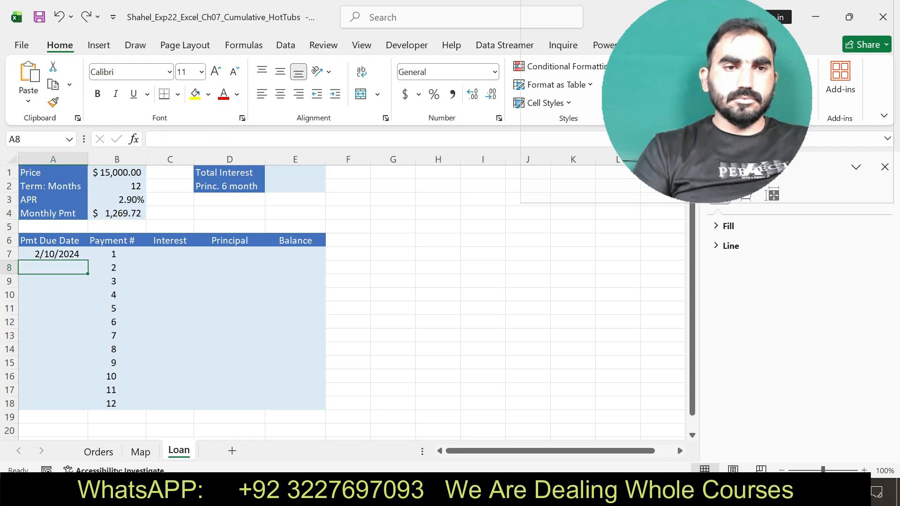
pyautogui.write('=')
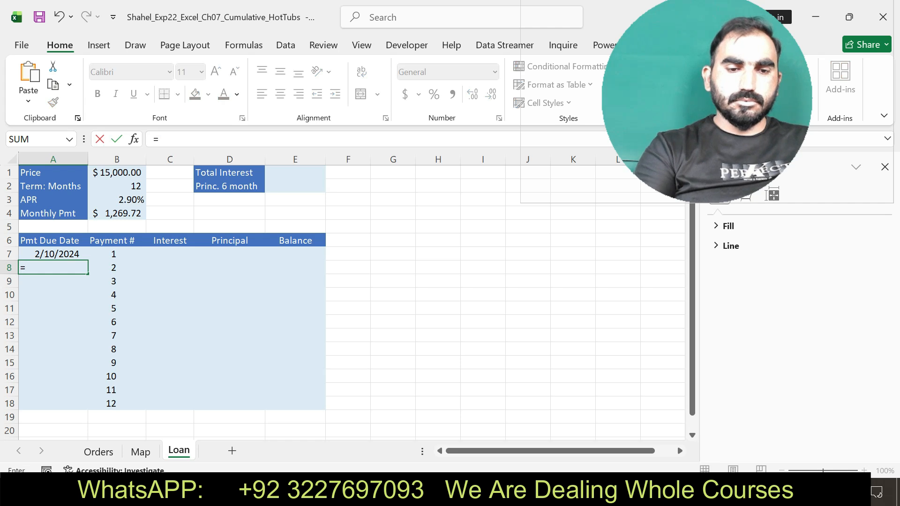
pyautogui.write('ED')
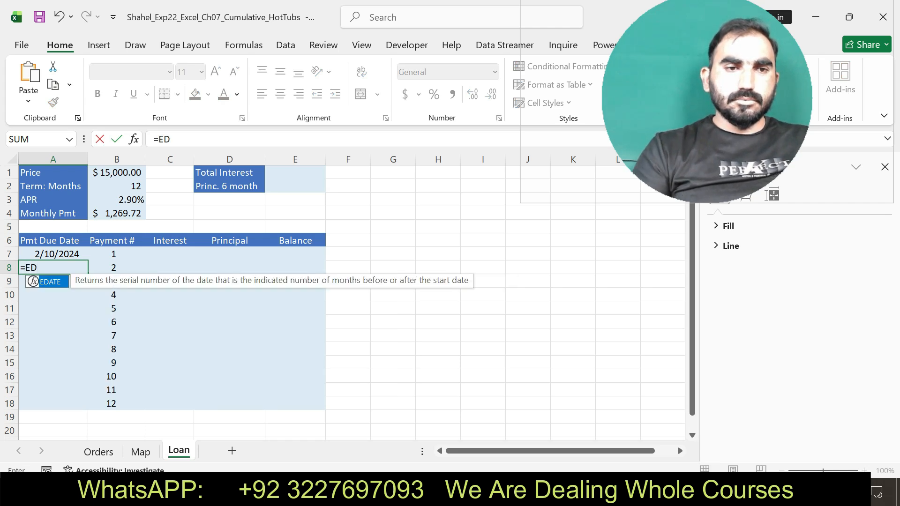
pyautogui.press('Tab')
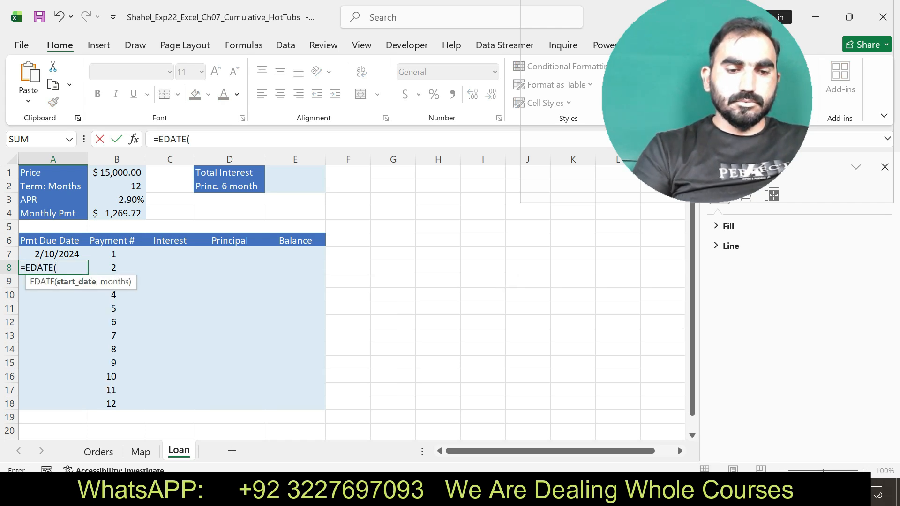
pyautogui.write('A7')
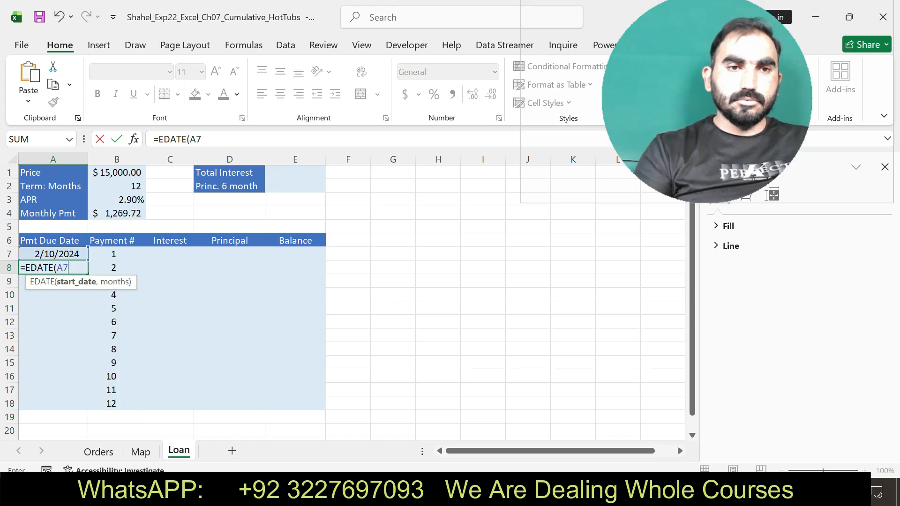
pyautogui.write(',1)')
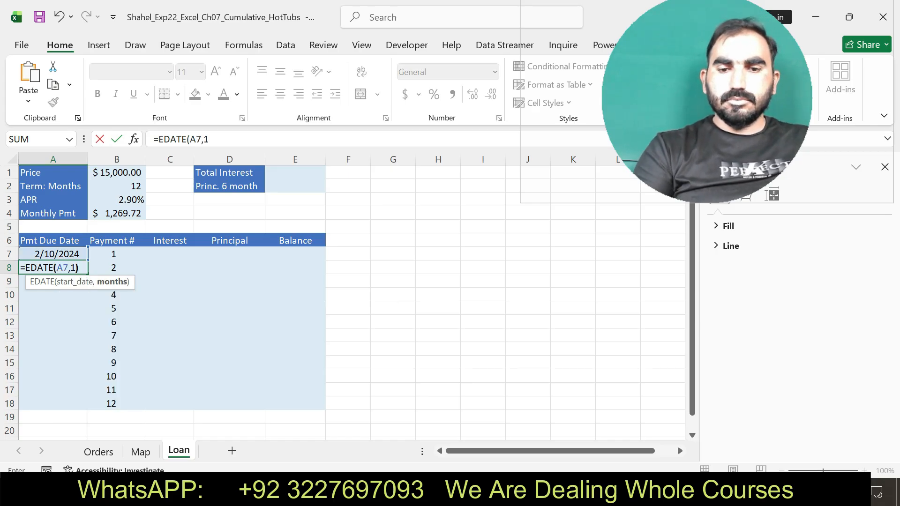
pyautogui.press('Return')
pyautogui.write(']')
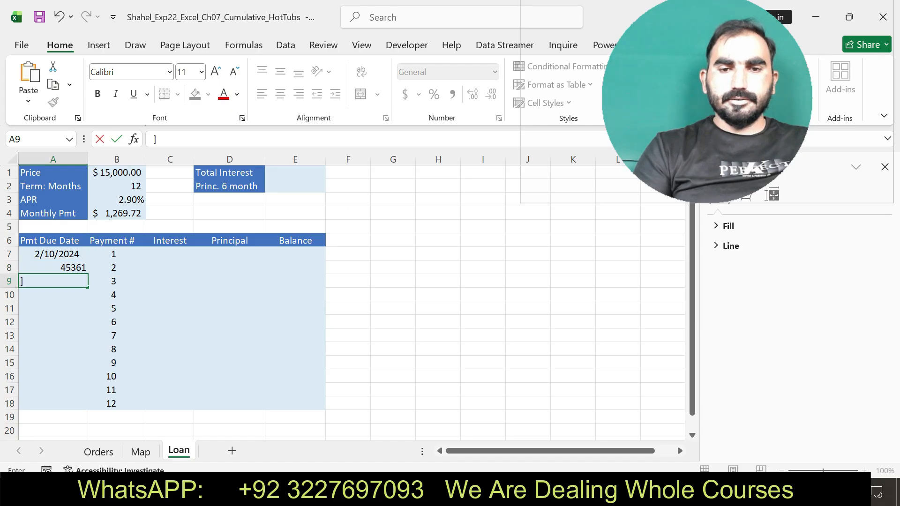
# Switch to Word and undo the yellow highlighting on the step 17 instructions.
pyautogui.hotkey('alt', 'Tab')
pyautogui.hotkey('ctrl', 'z')
pyautogui.hotkey('ctrl', 'z')
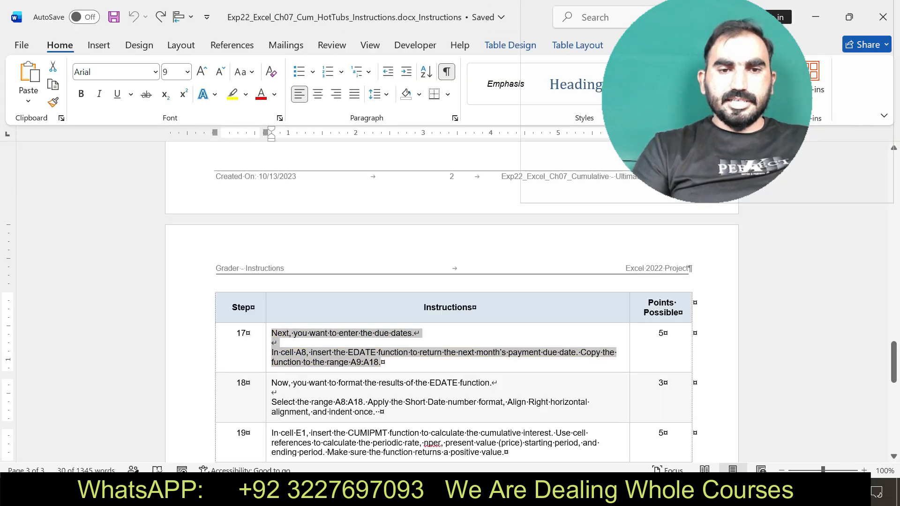
# Highlight the step 17 sentence about copying the function to the range A9:A18 in yellow.
pyautogui.moveTo(272, 384); pyautogui.dragTo(272, 402)
pyautogui.click(297, 362)
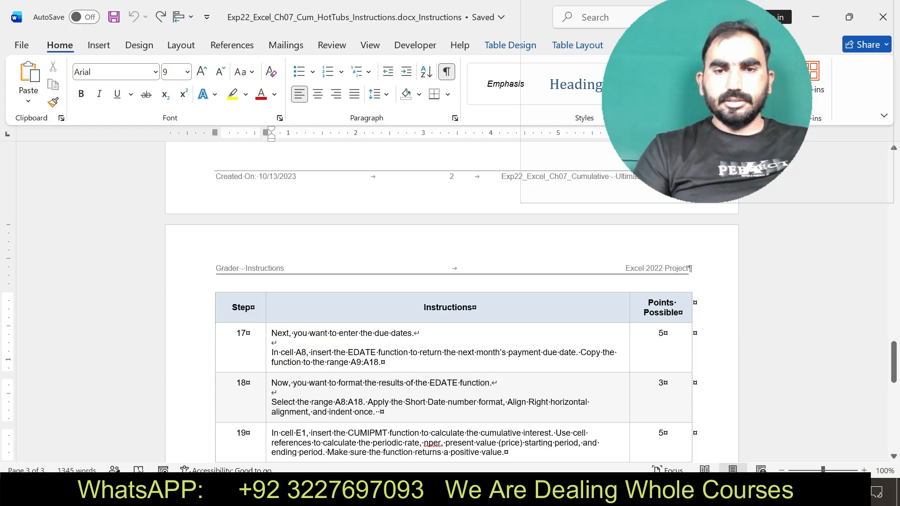
pyautogui.moveTo(581, 352); pyautogui.dragTo(381, 362)
pyautogui.click(639, 336)
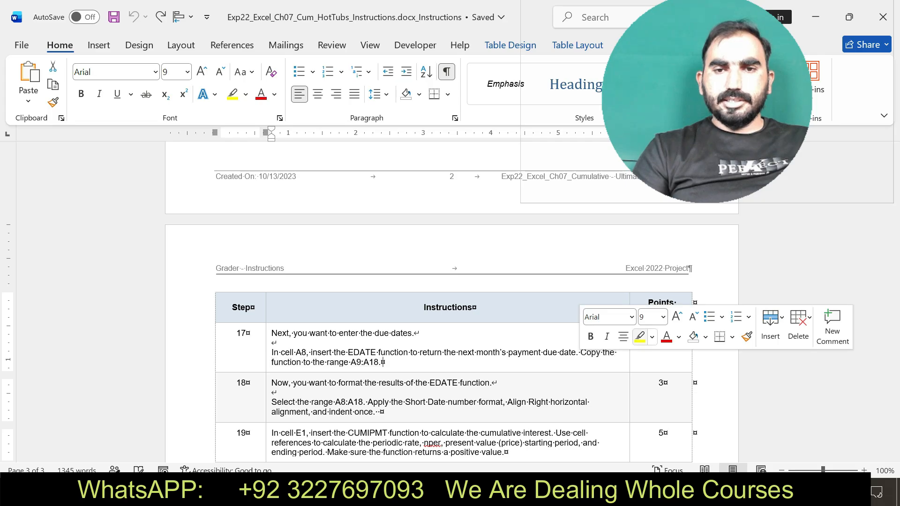
# Return to Excel and copy the EDATE formula from cell A8 down through A18.
pyautogui.hotkey('alt', 'Tab')
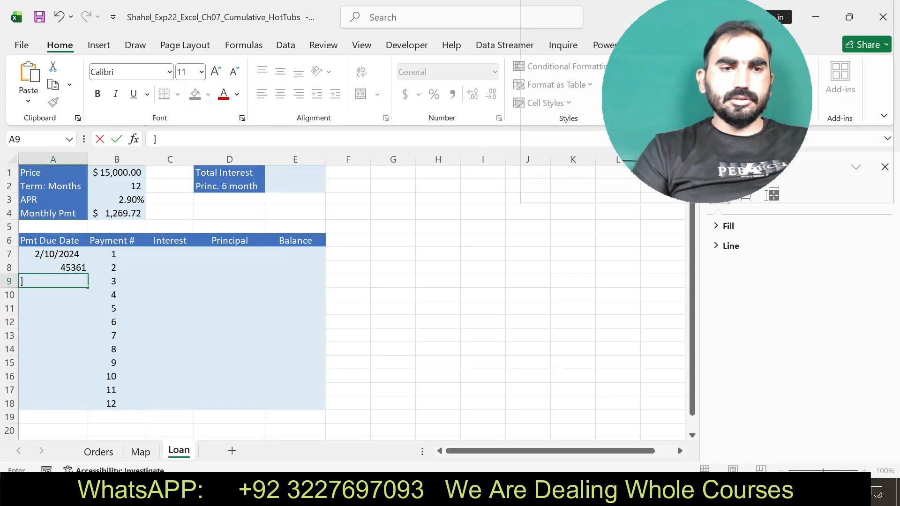
pyautogui.press('Up')
pyautogui.moveTo(88, 274); pyautogui.dragTo(88, 409)
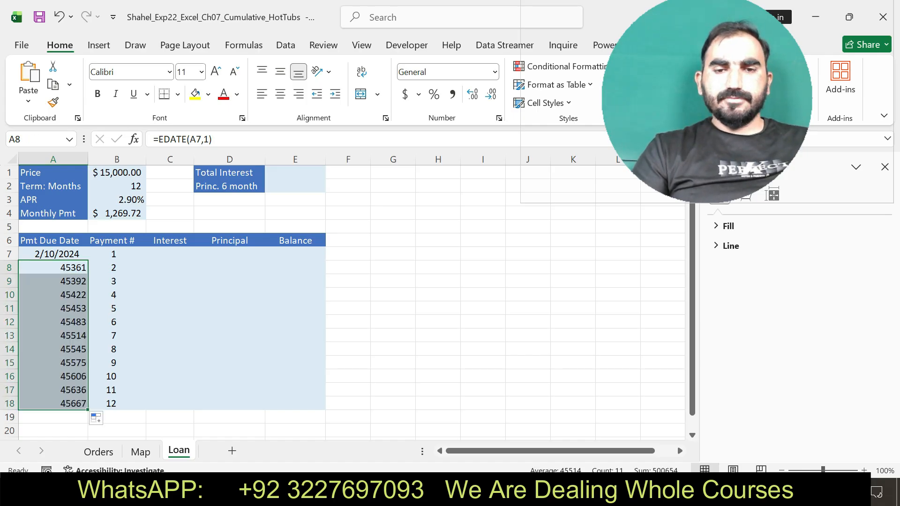
# Switch to Word, undo the last highlight in step 17, and highlight the step 18 instructions in yellow.
pyautogui.hotkey('alt', 'Tab')
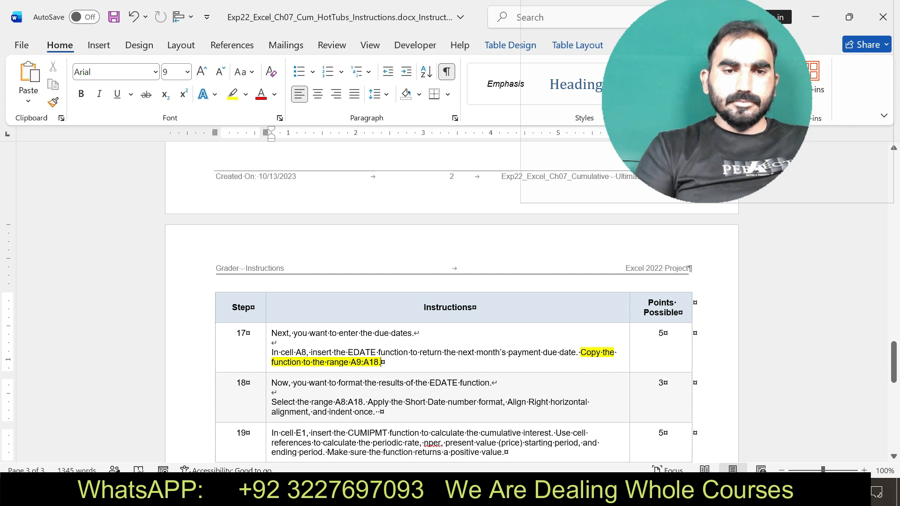
pyautogui.hotkey('ctrl', 'z')
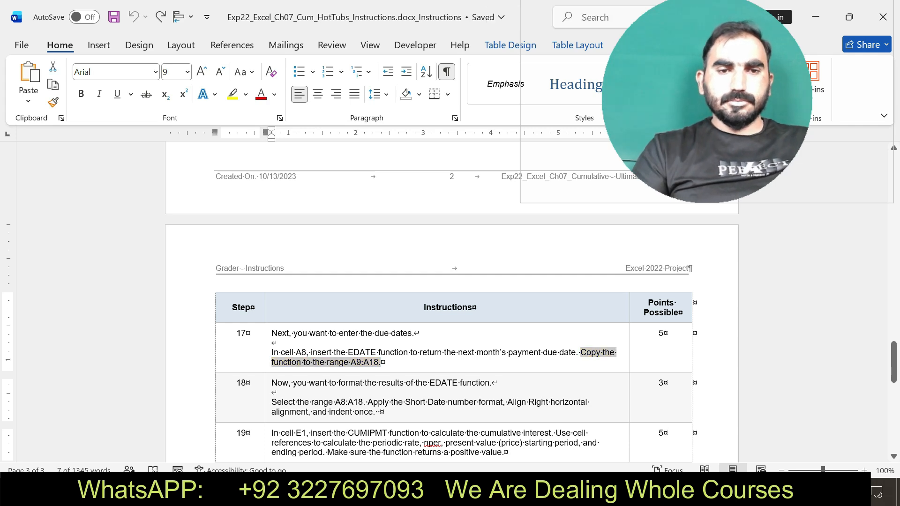
pyautogui.moveTo(273, 383); pyautogui.dragTo(380, 412)
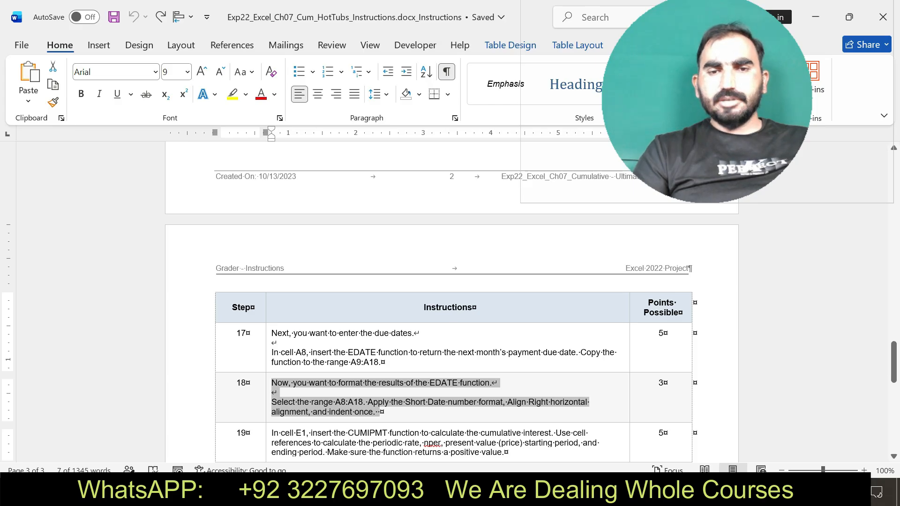
pyautogui.click(554, 394)
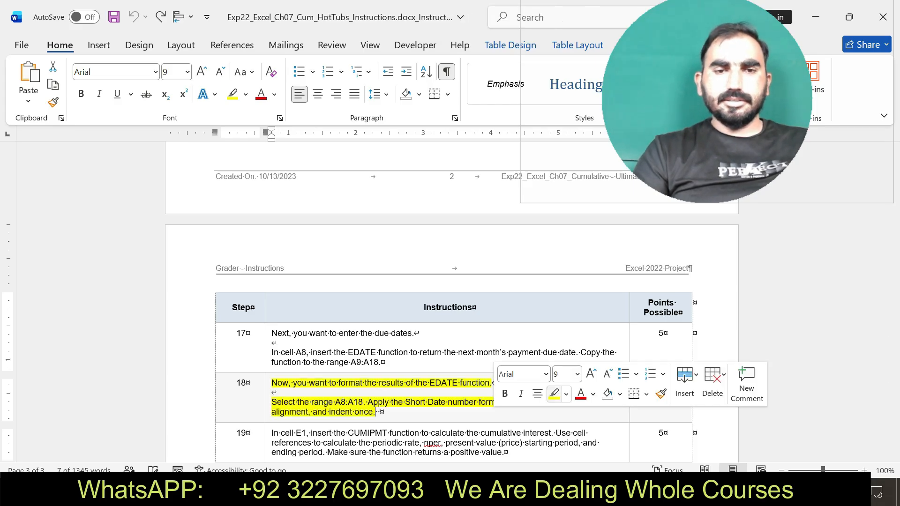
# Copy the range reference A8:A18 from step 18 in Word and use it to select that range in Excel.
pyautogui.moveTo(335, 402); pyautogui.dragTo(363, 403)
pyautogui.hotkey('ctrl', 'c')
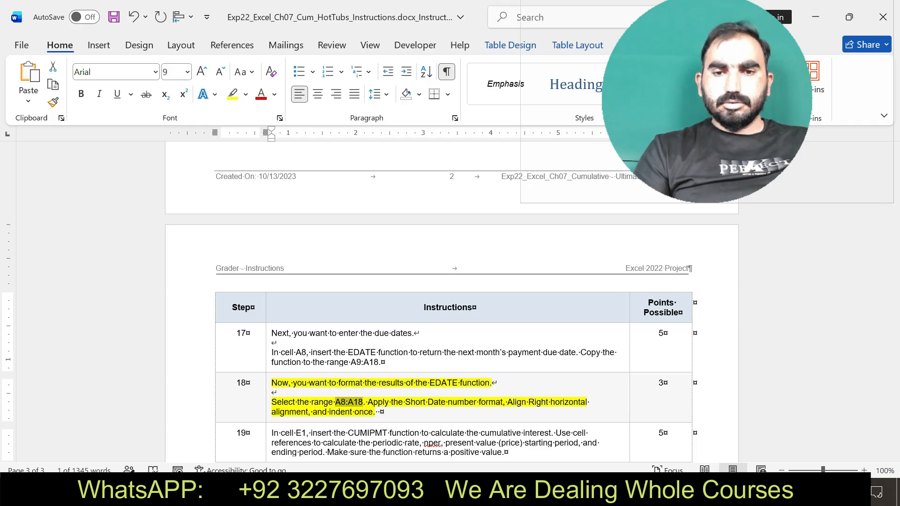
pyautogui.hotkey('alt', 'Tab')
pyautogui.click(36, 140)
pyautogui.press('BackSpace')
pyautogui.hotkey('ctrl', 'v')
pyautogui.press('Return')
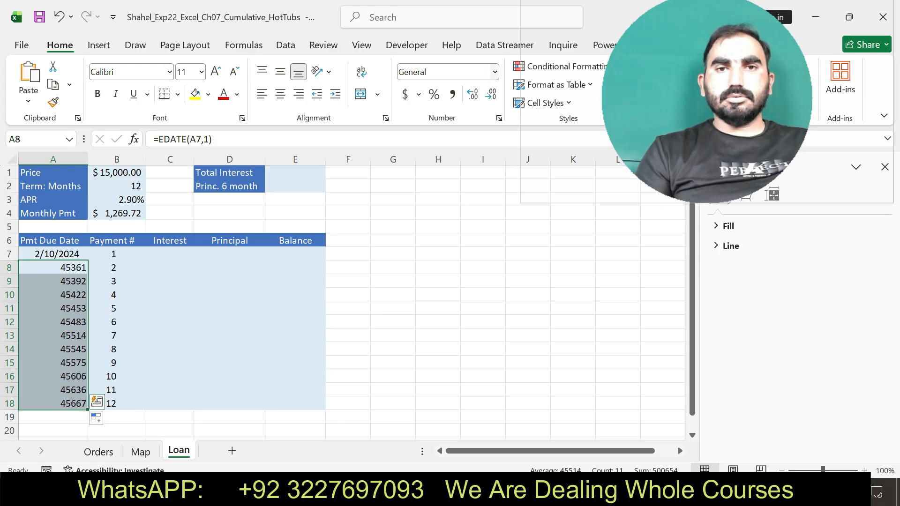
# Apply the Short Date number format and Align Right horizontal alignment to the range A8:A18.
pyautogui.click(495, 72)
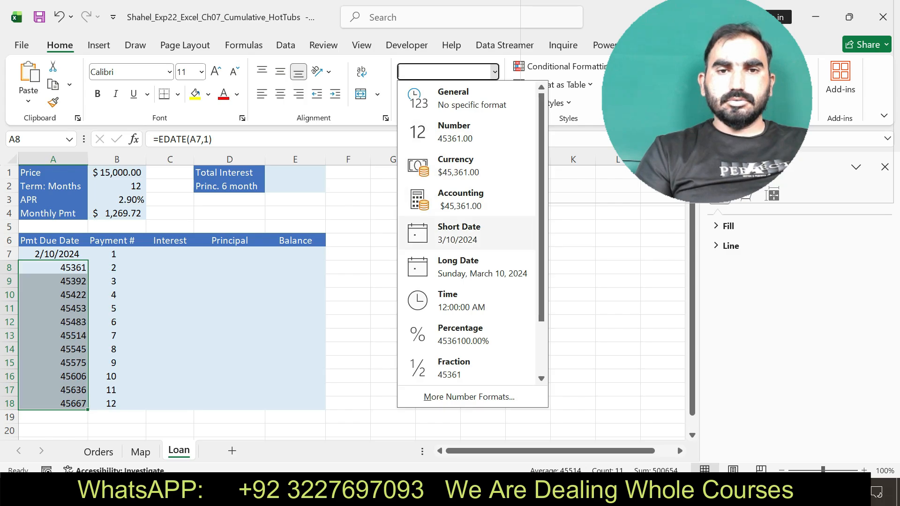
pyautogui.click(466, 233)
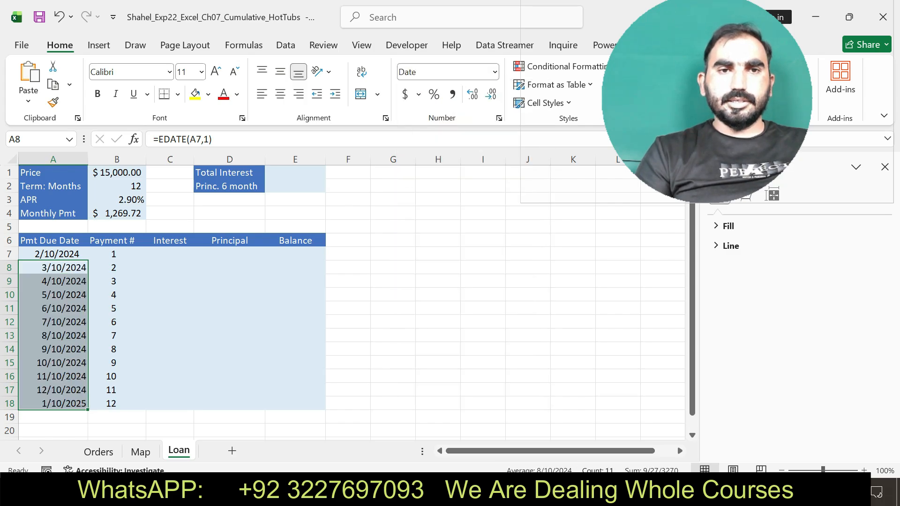
pyautogui.click(299, 94)
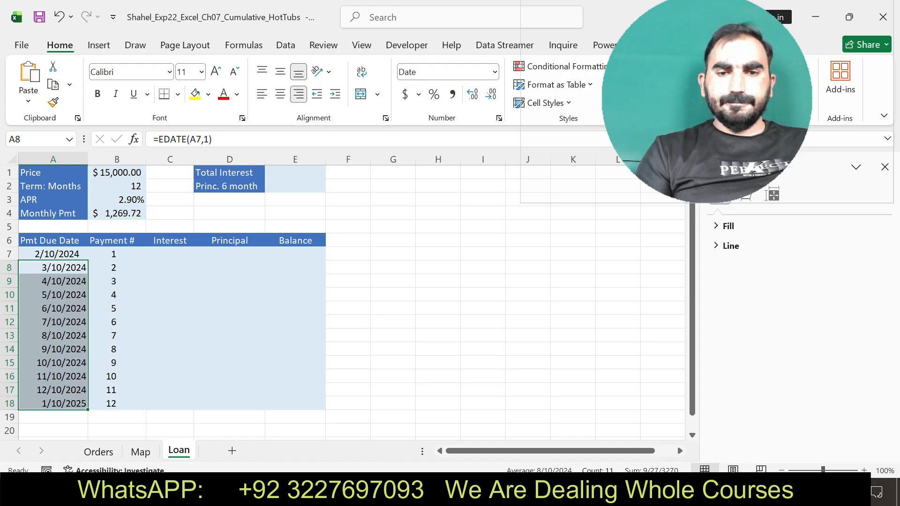
# Switch to Word, highlight the step 19 CUMIPMT instructions in yellow, and return to the Loan worksheet in Excel.
pyautogui.hotkey('alt', 'Tab')
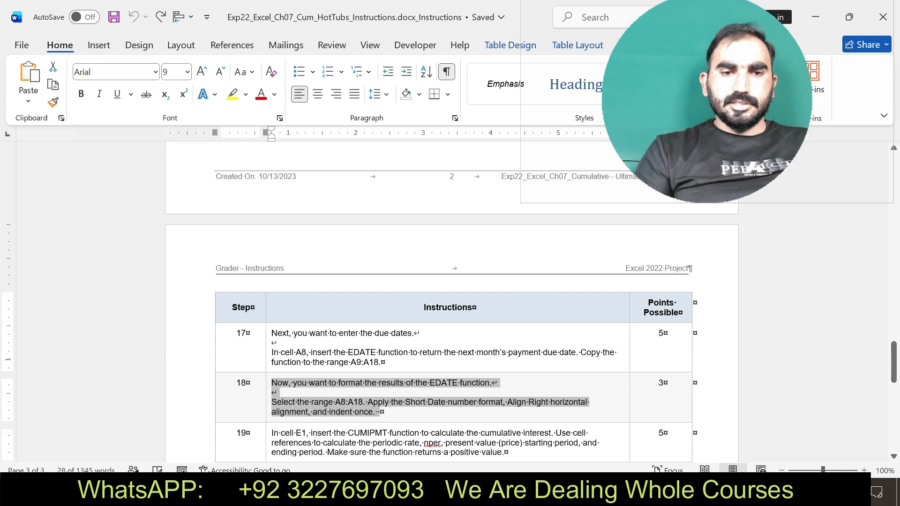
pyautogui.moveTo(272, 432); pyautogui.dragTo(509, 453)
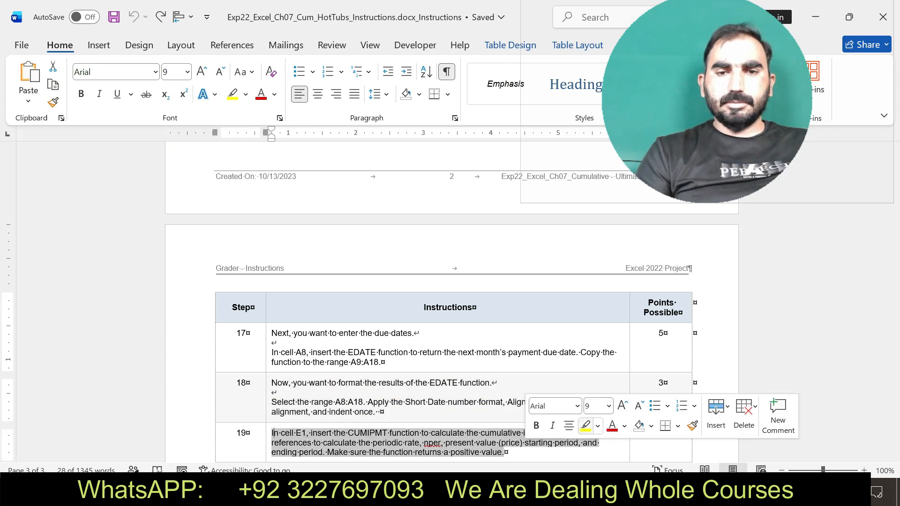
pyautogui.click(586, 425)
pyautogui.moveTo(271, 433); pyautogui.dragTo(507, 453)
pyautogui.hotkey('alt', 'Tab')
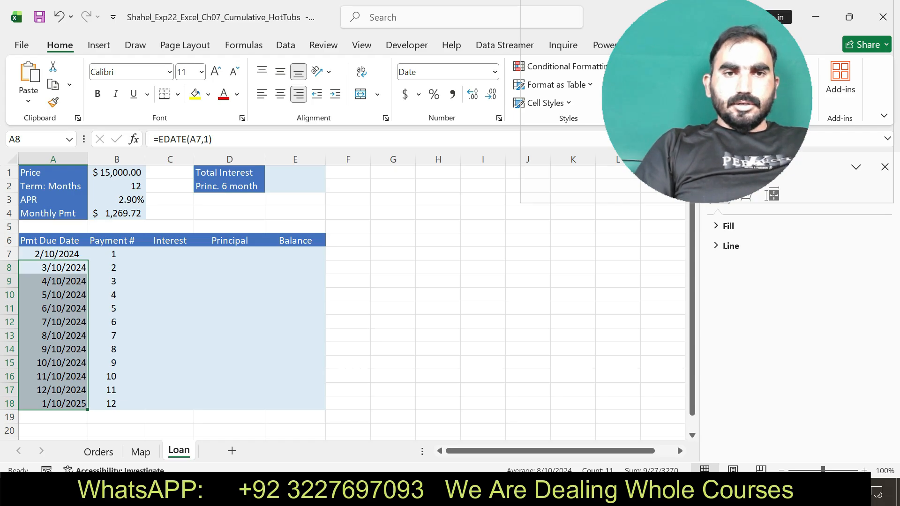
# Enter =CUMIPMT(B3/B2,B2,B1,B7,B18,0) in cell E1 to calculate the loan's total interest.
pyautogui.click(295, 172)
pyautogui.write('=CU')
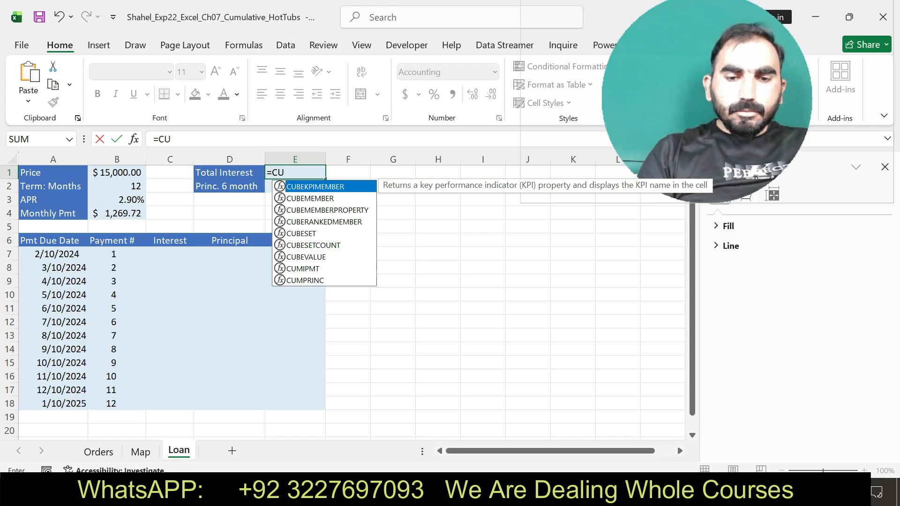
pyautogui.write('M')
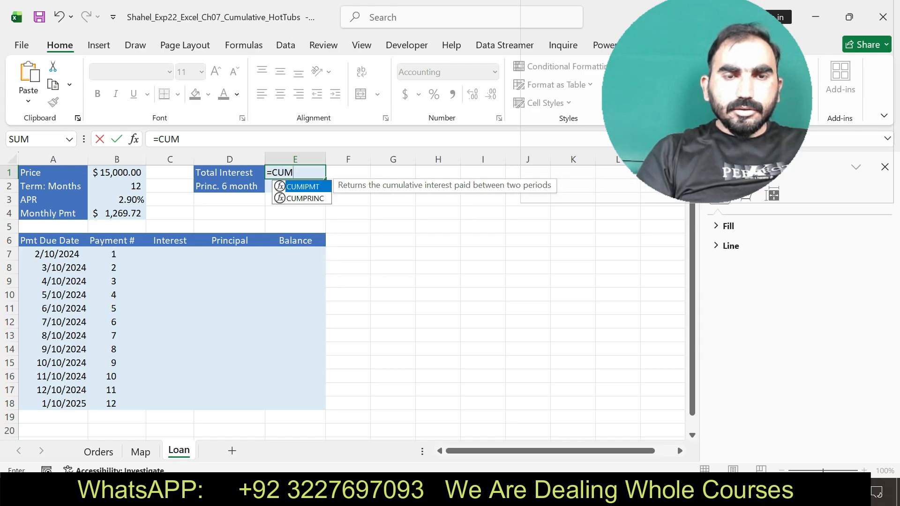
pyautogui.press('Tab')
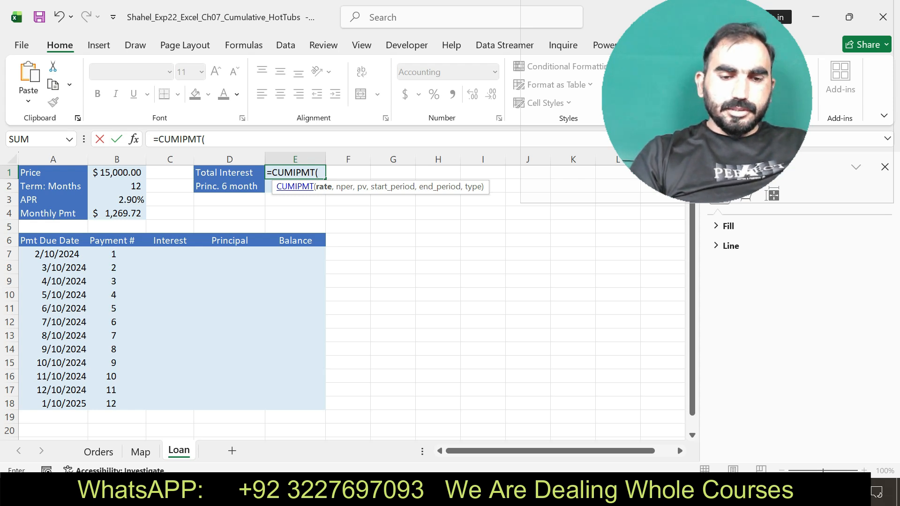
pyautogui.write('B3/')
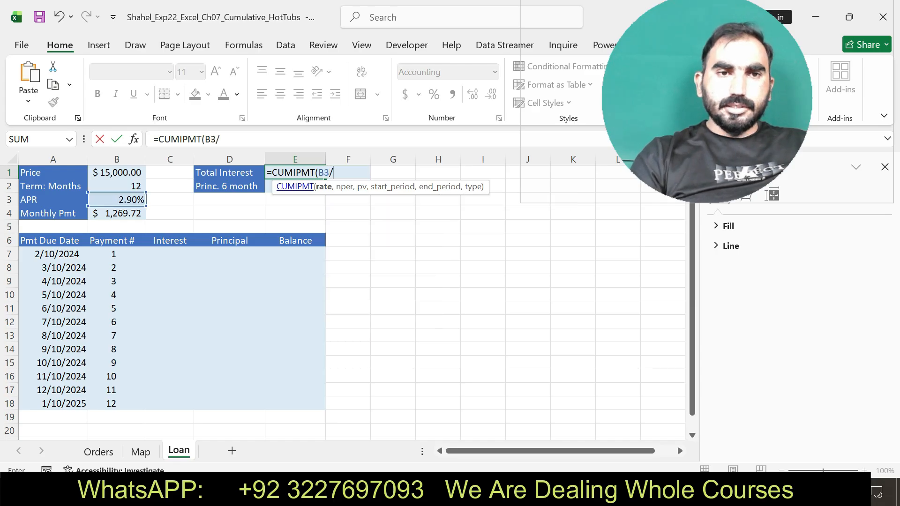
pyautogui.write('C')
pyautogui.press('BackSpace')
pyautogui.write('B2')
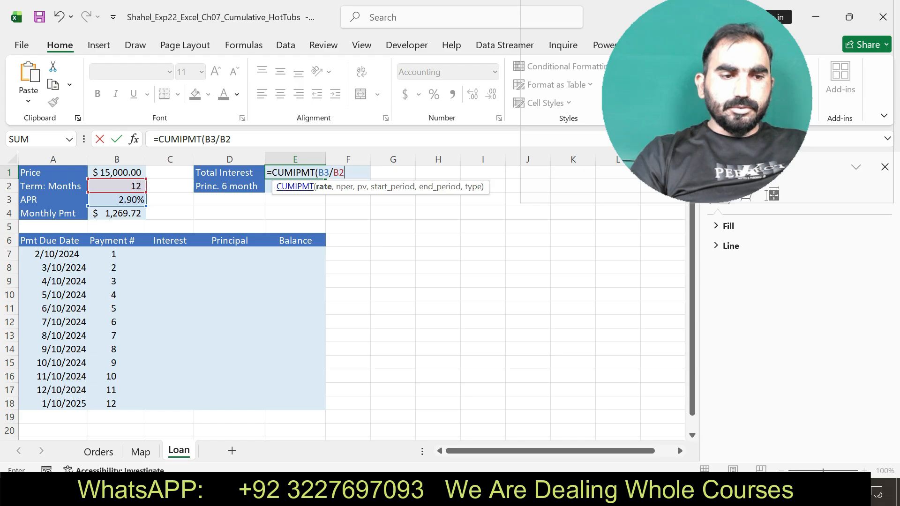
pyautogui.write(',B2')
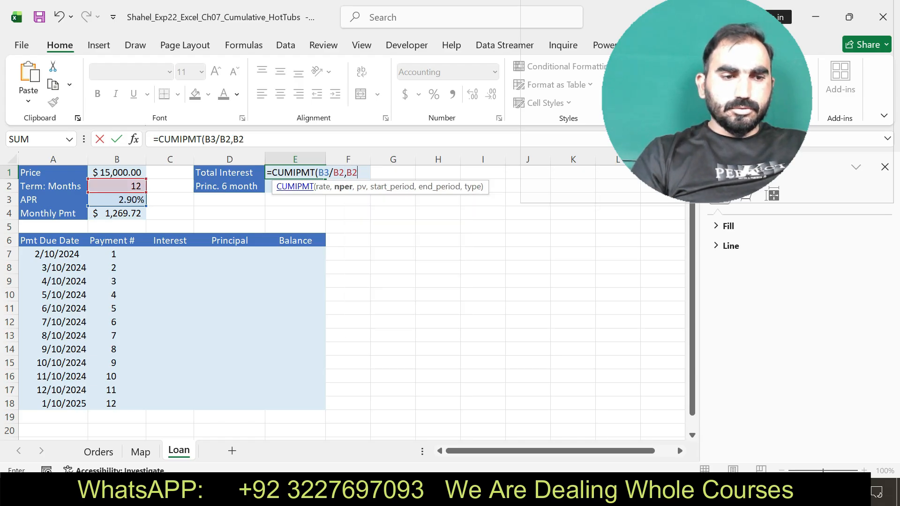
pyautogui.write(',B1')
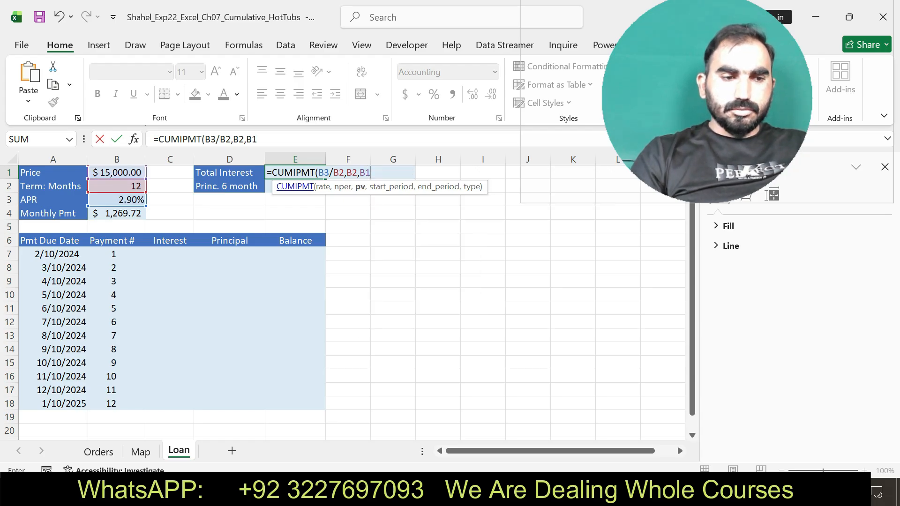
pyautogui.write(',B7')
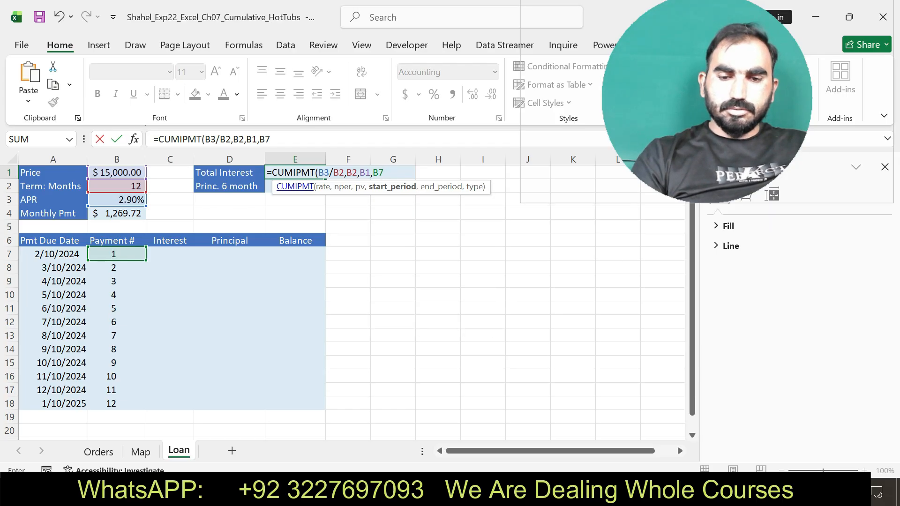
pyautogui.write(',B18')
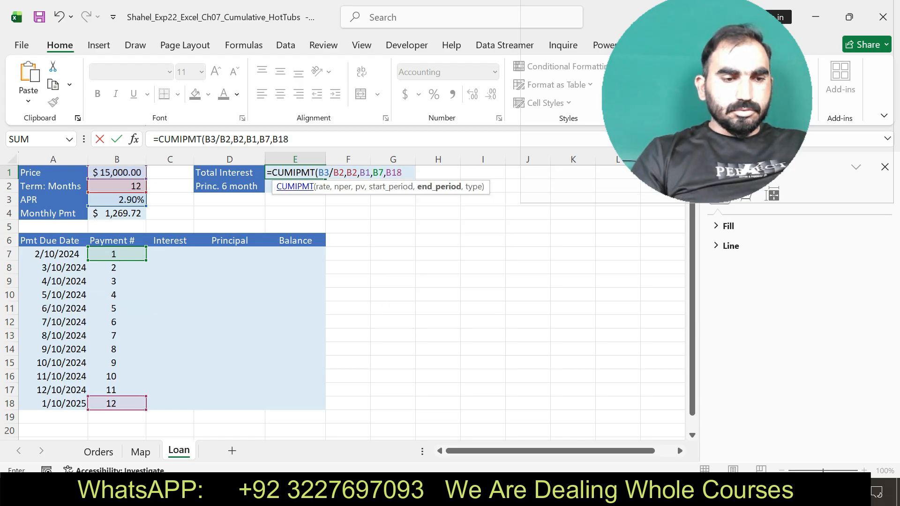
pyautogui.write(',0')
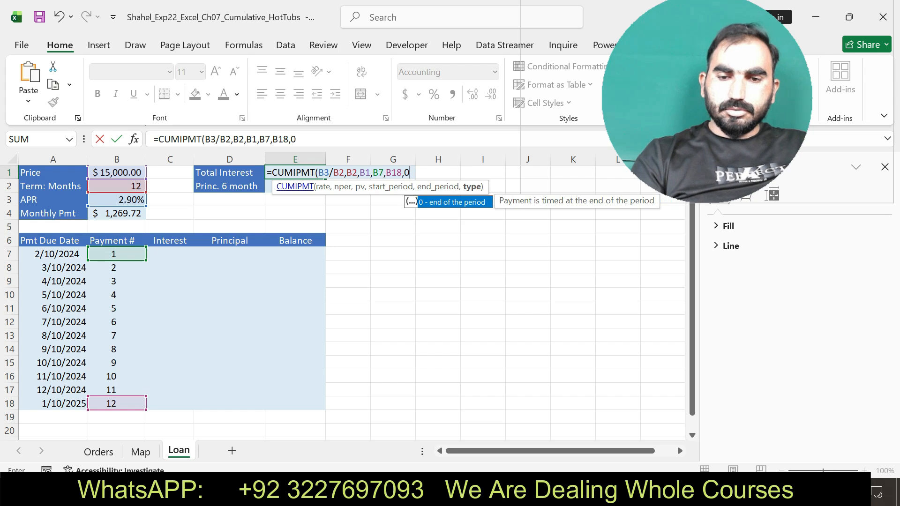
pyautogui.press('Return')
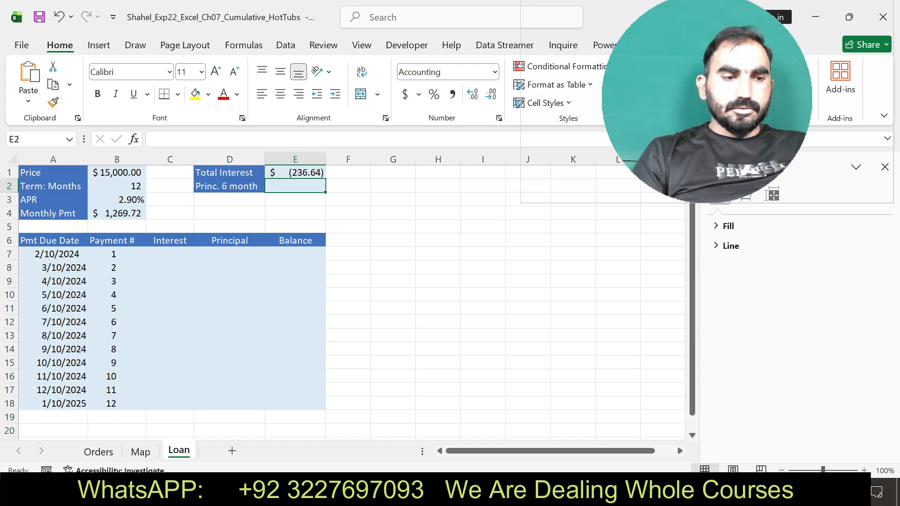
# Add a minus sign before CUMIPMT in the cell E1 formula so the function returns a positive value.
pyautogui.click(295, 173)
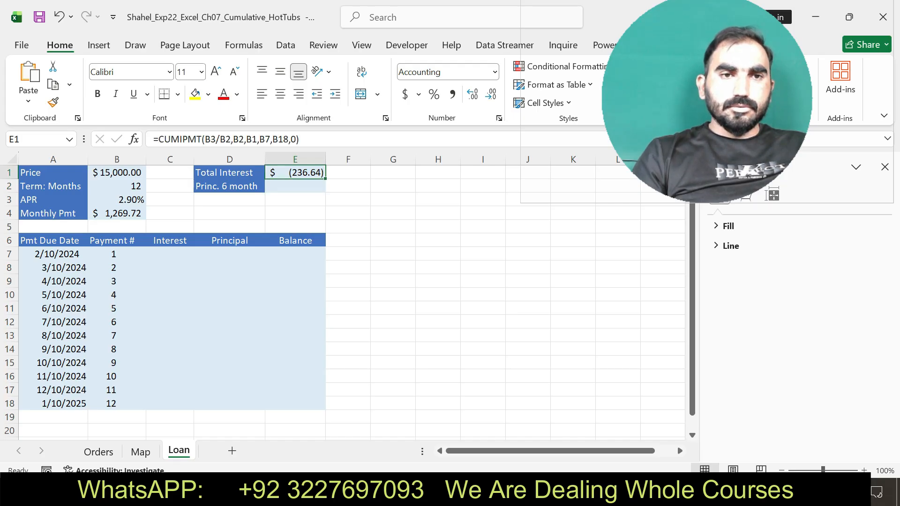
pyautogui.click(156, 140)
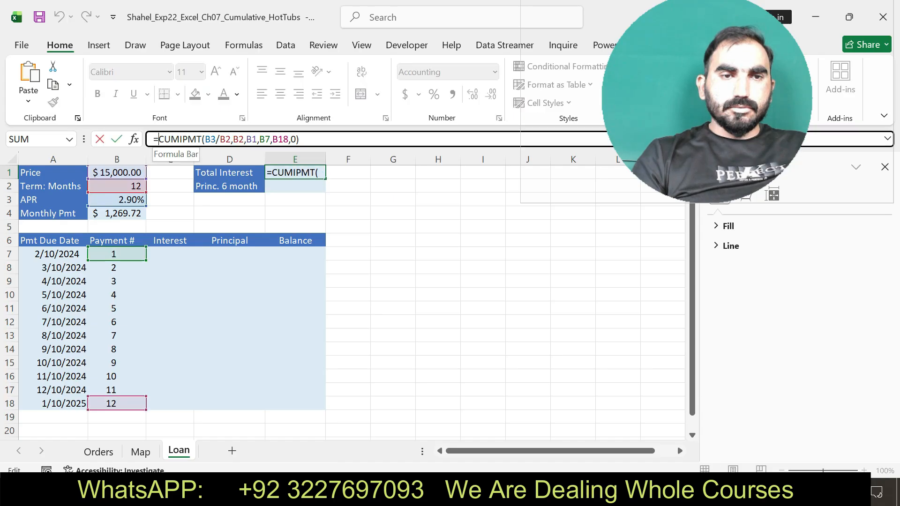
pyautogui.write('-')
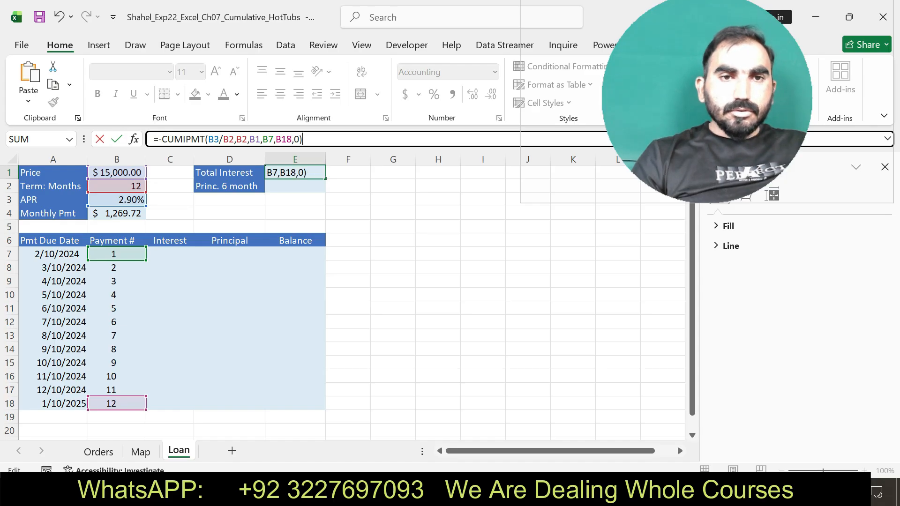
pyautogui.press('Return')
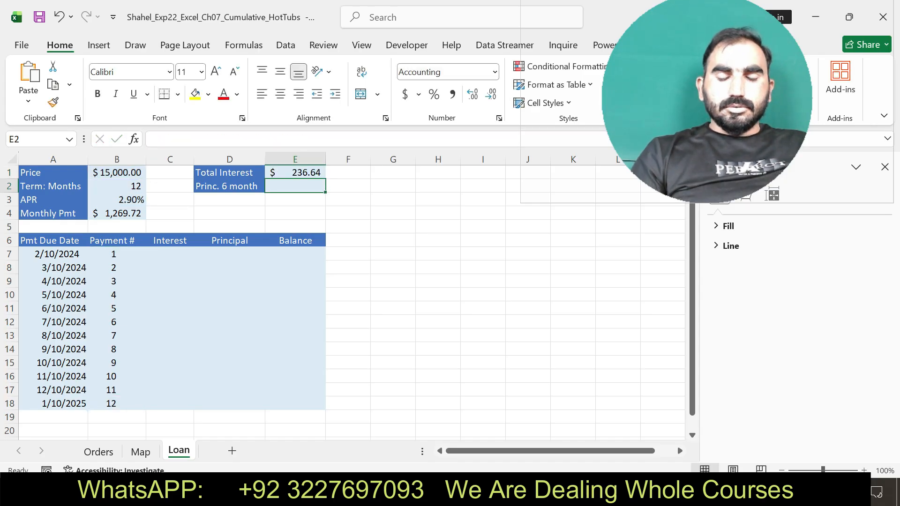
# Switch to Word, undo the step 19 highlight, center and highlight the step 20 instructions in yellow, and return to Excel.
pyautogui.hotkey('alt', 'Tab')
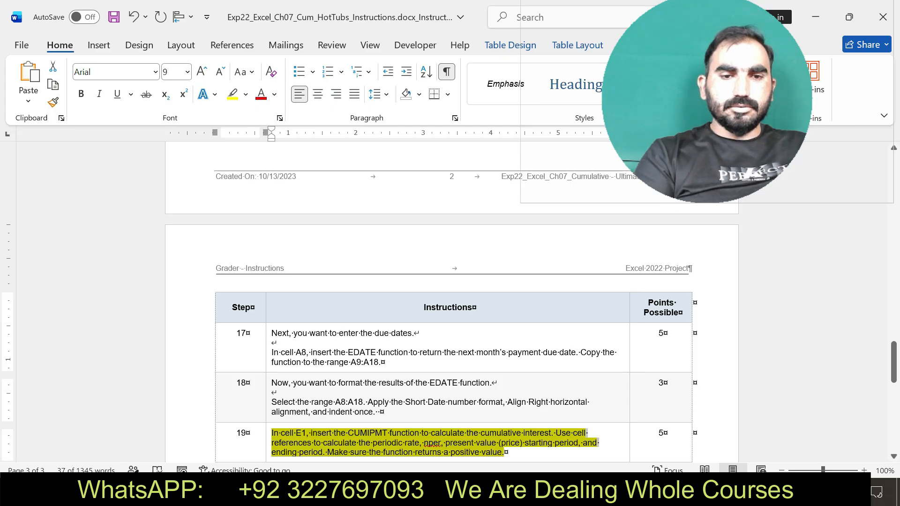
pyautogui.moveTo(893, 362); pyautogui.dragTo(894, 387)
pyautogui.moveTo(272, 280); pyautogui.dragTo(326, 299)
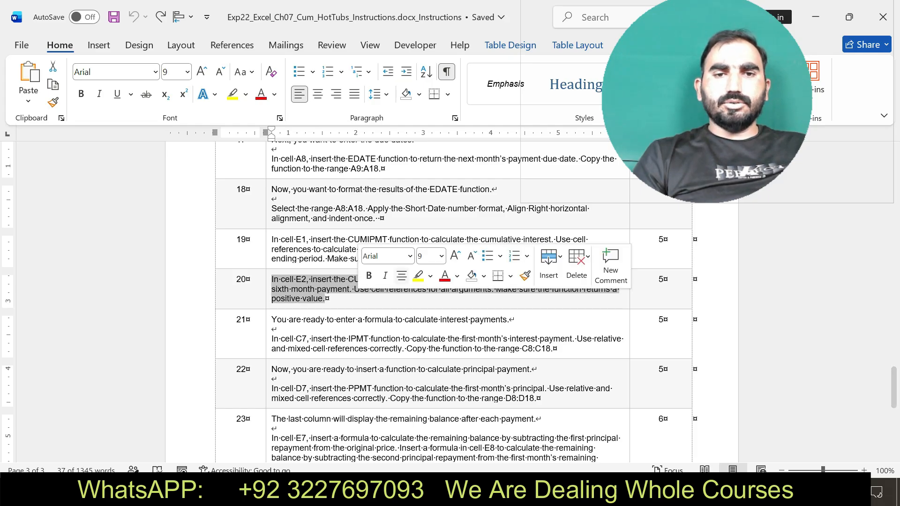
pyautogui.click(401, 276)
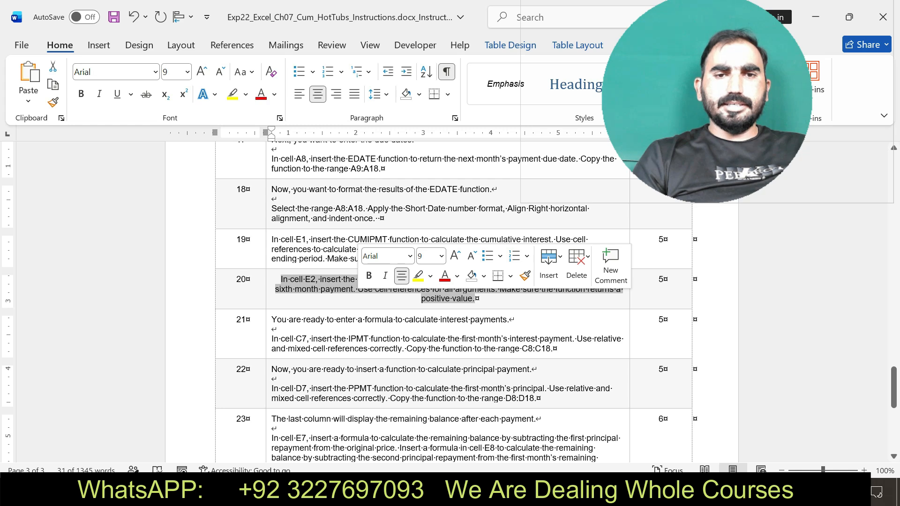
pyautogui.click(418, 276)
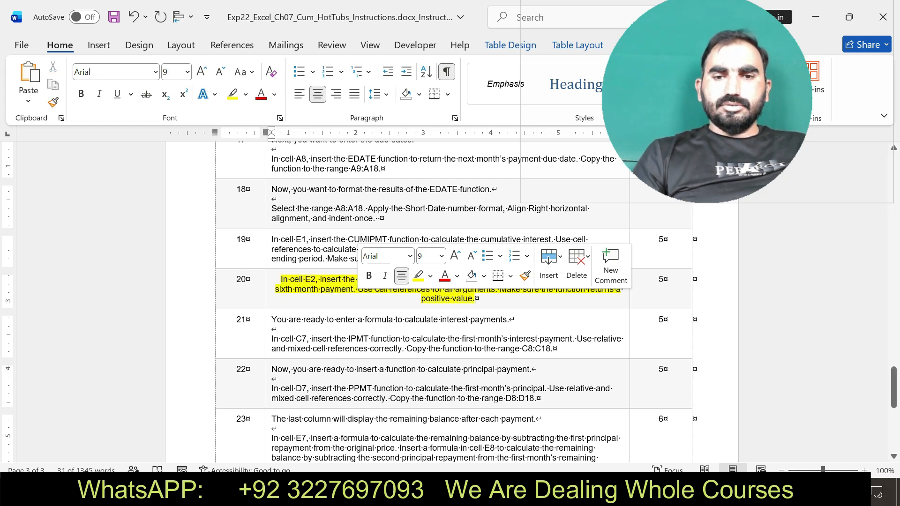
pyautogui.hotkey('alt', 'Tab')
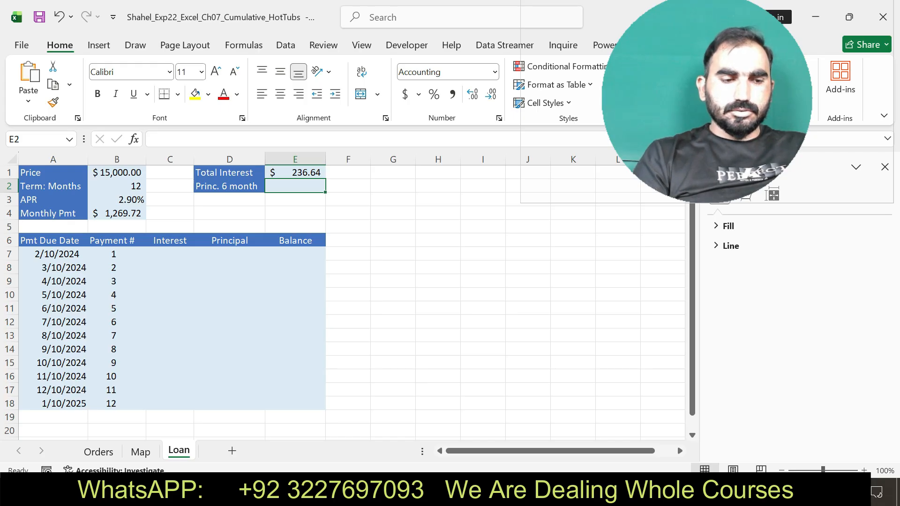
# Enter =CUMPRINC(B3/B2,B2,B1,B7,B12,0) in cell E2 to calculate the cumulative principal paid through the sixth payment.
pyautogui.write('=CUM')
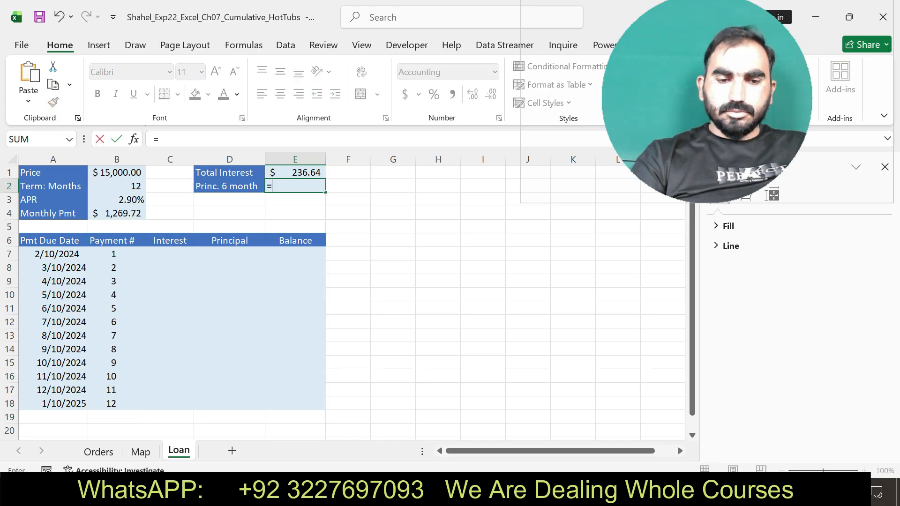
pyautogui.press('Down')
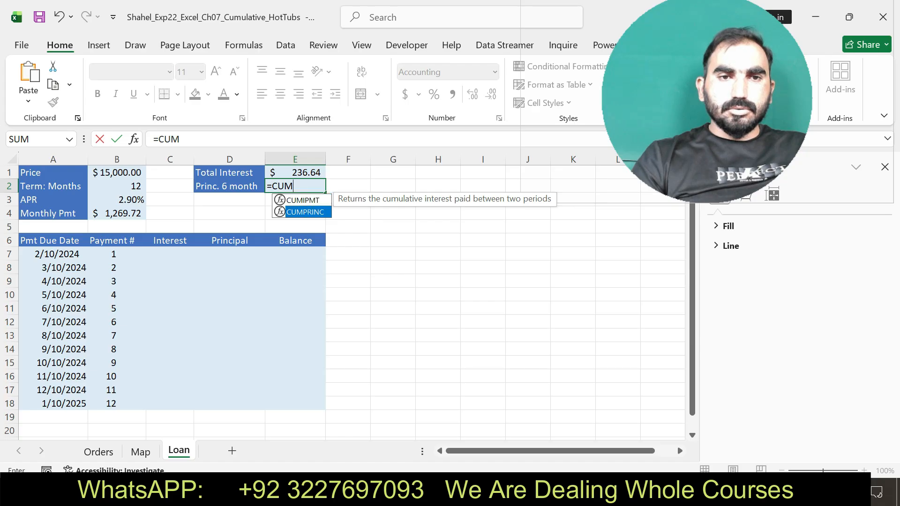
pyautogui.press('Tab')
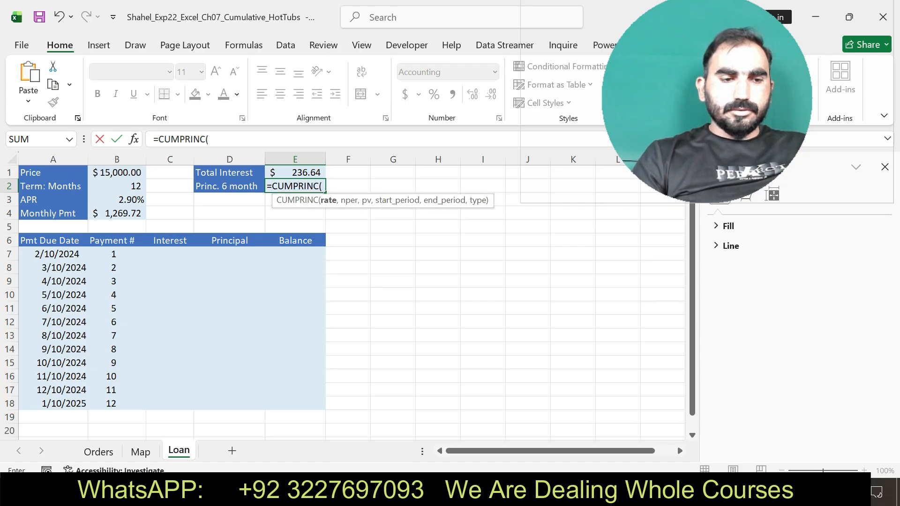
pyautogui.write('B')
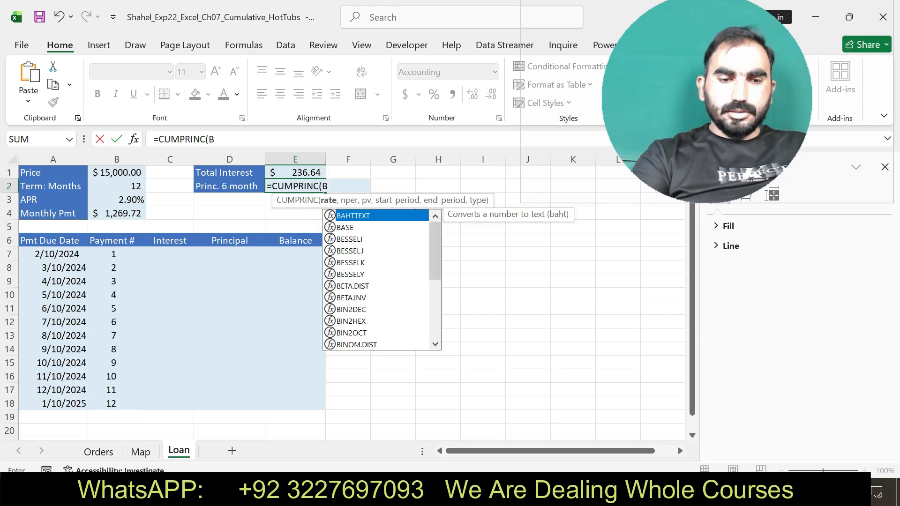
pyautogui.write('3/B')
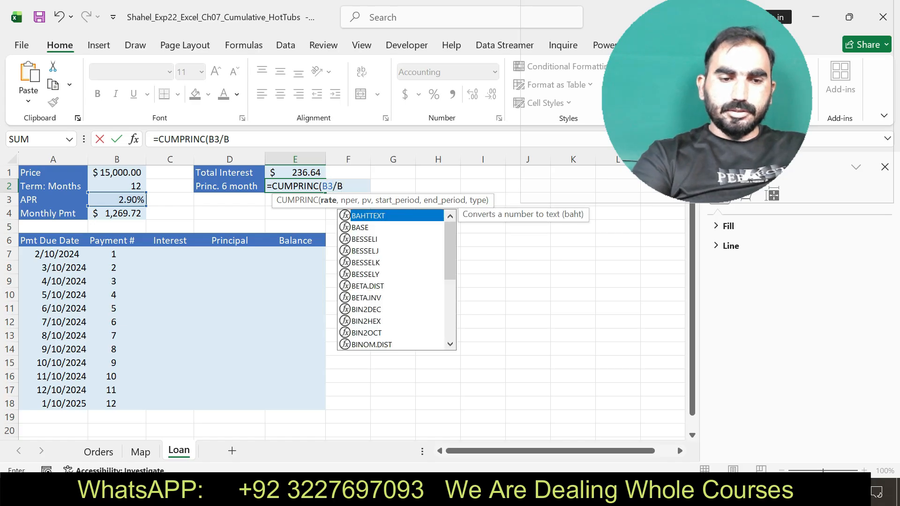
pyautogui.write('2,B2')
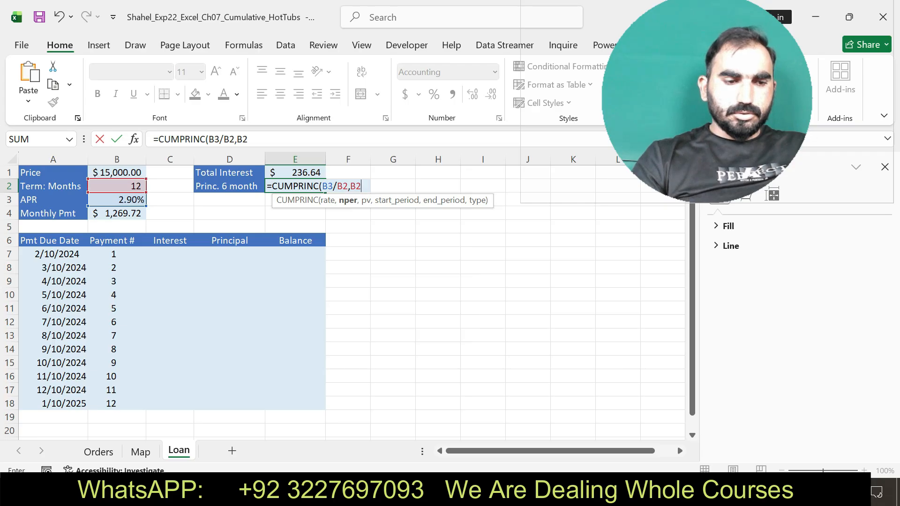
pyautogui.write(',B1')
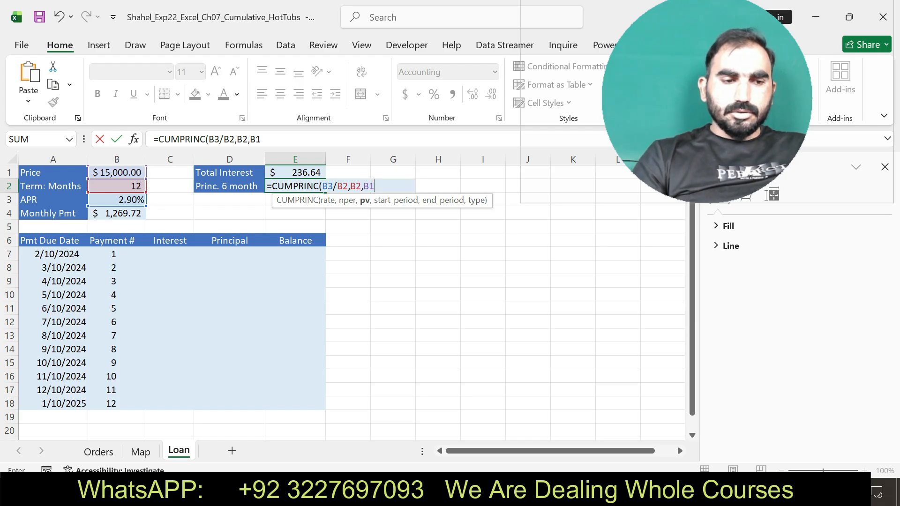
pyautogui.write(',N')
pyautogui.press('BackSpace')
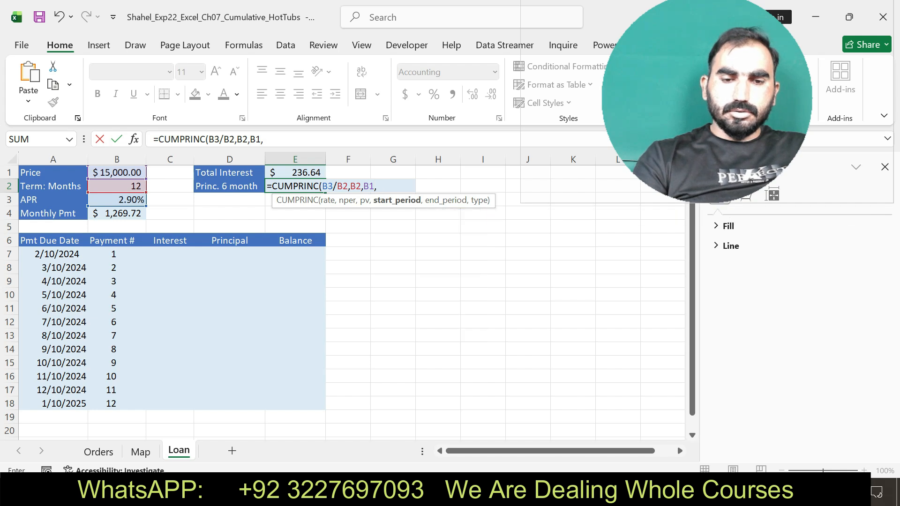
pyautogui.write('B7')
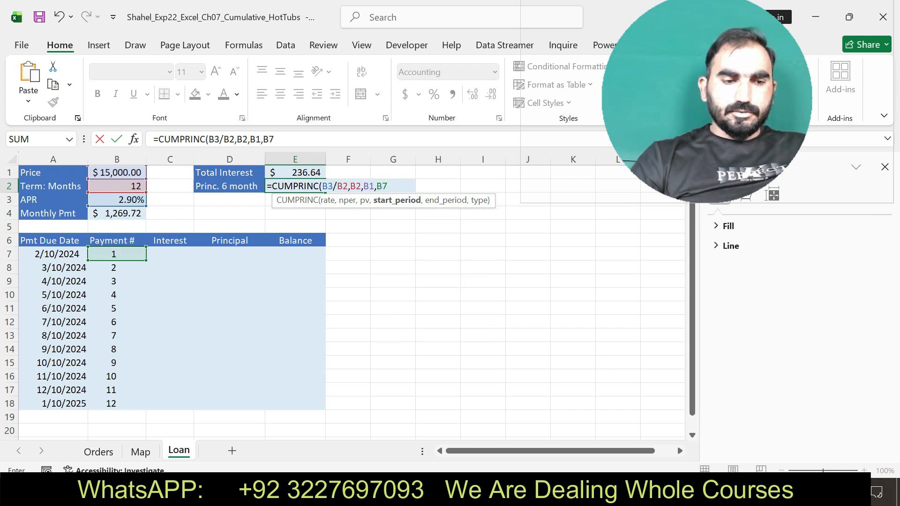
pyautogui.write(',B12')
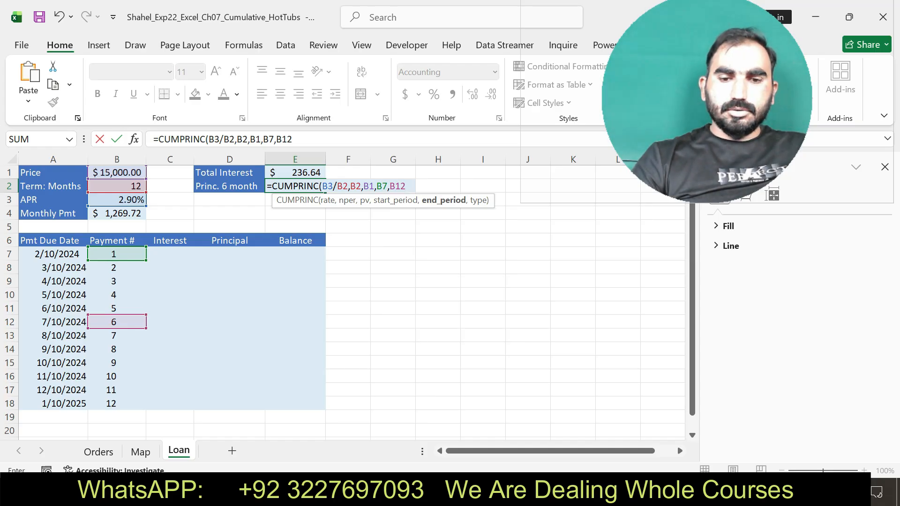
pyautogui.write(',0')
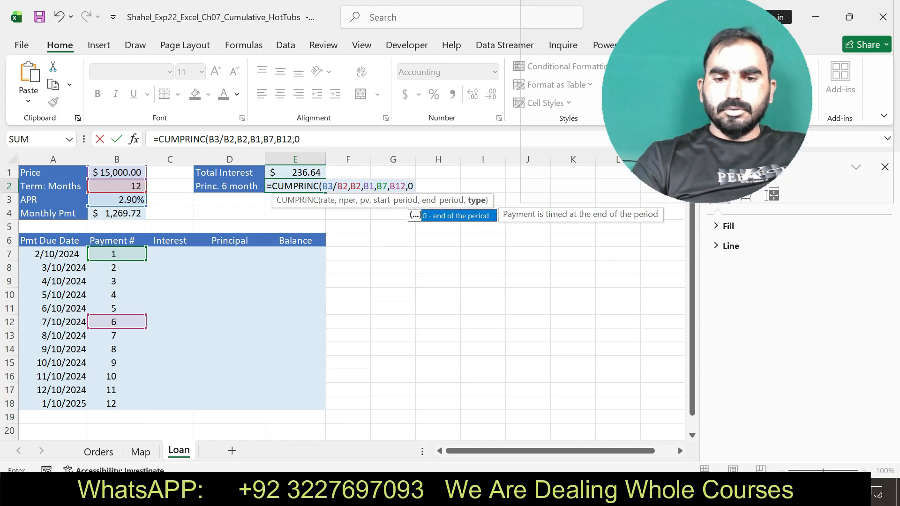
pyautogui.write(')]')
pyautogui.press('Return')
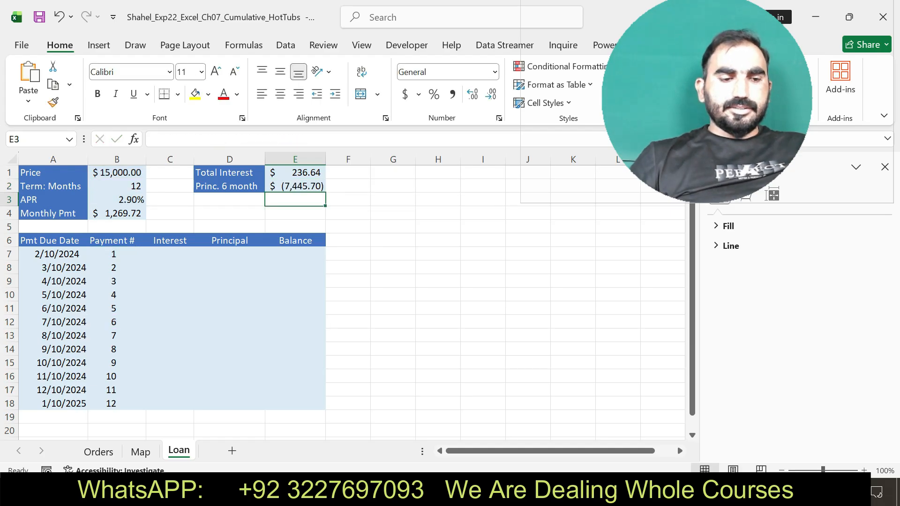
# Add a minus sign before CUMPRINC in the cell E2 formula so the function returns a positive value.
pyautogui.click(295, 186)
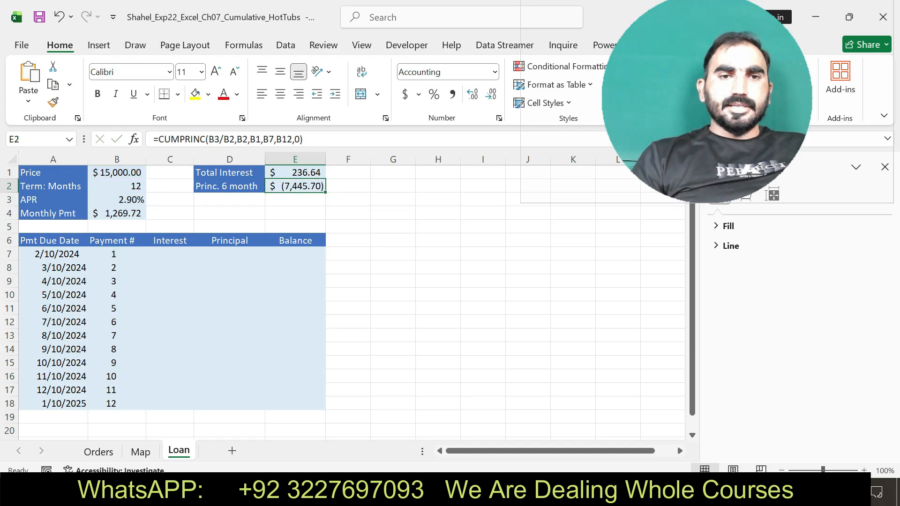
pyautogui.click(159, 139)
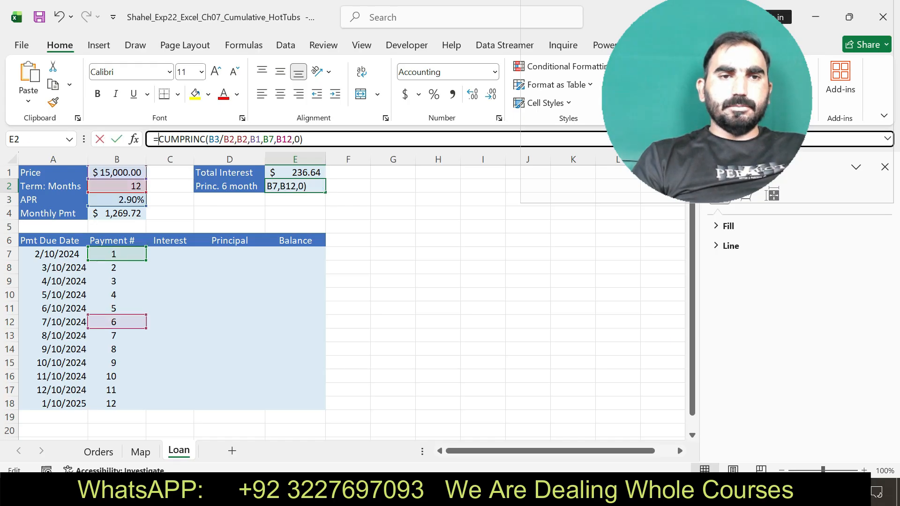
pyautogui.write('-')
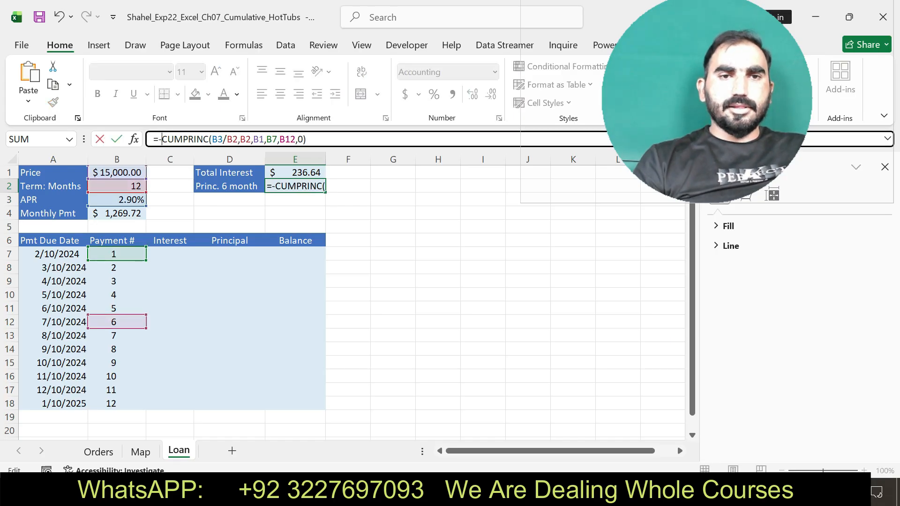
pyautogui.press('Return')
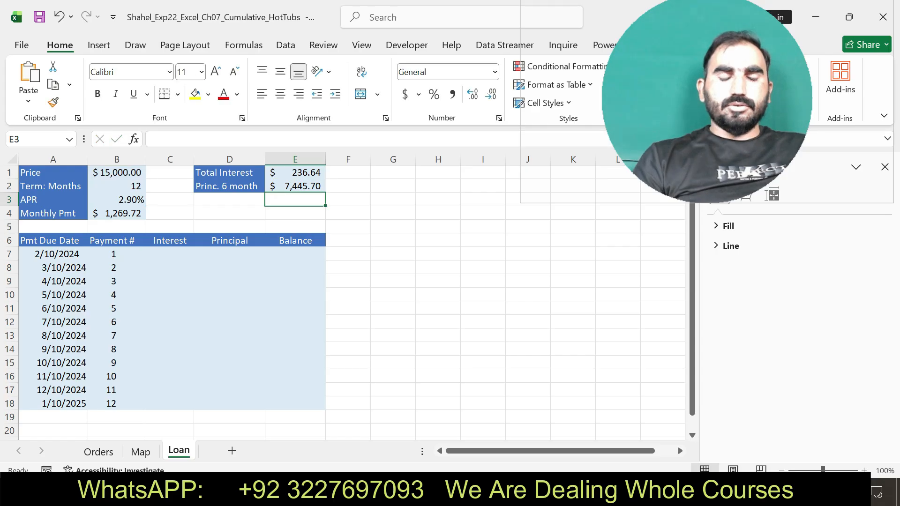
# Switch to Word, undo the step 20 highlight, highlight the step 21 instructions in yellow, and return to Excel.
pyautogui.hotkey('alt', 'Tab')
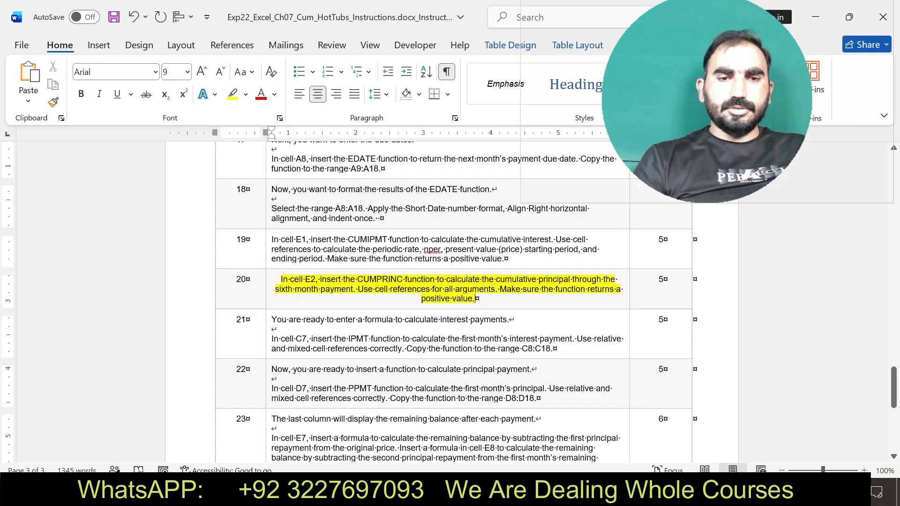
pyautogui.hotkey('ctrl', 'z')
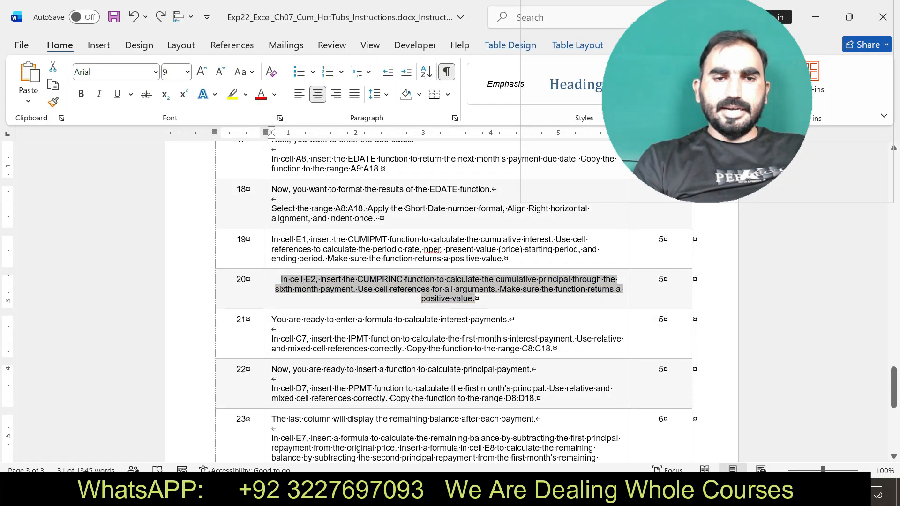
pyautogui.moveTo(272, 320); pyautogui.dragTo(527, 350)
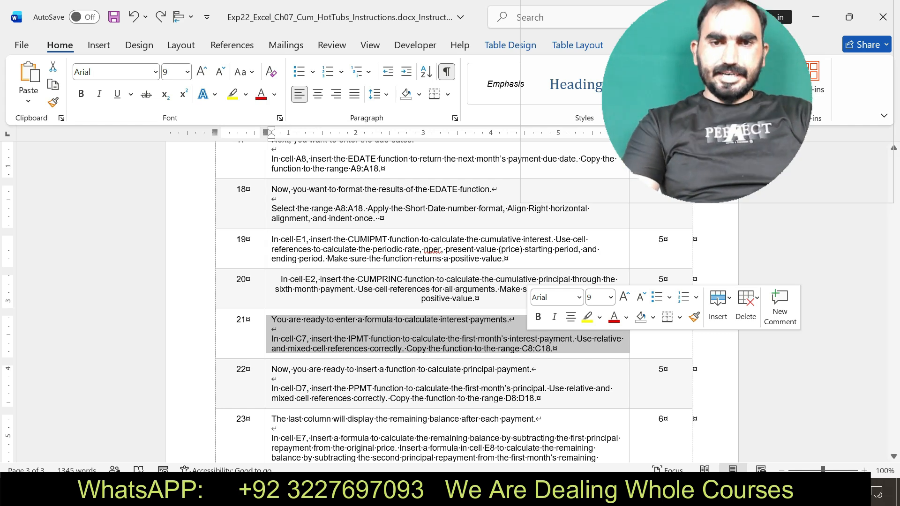
pyautogui.click(587, 318)
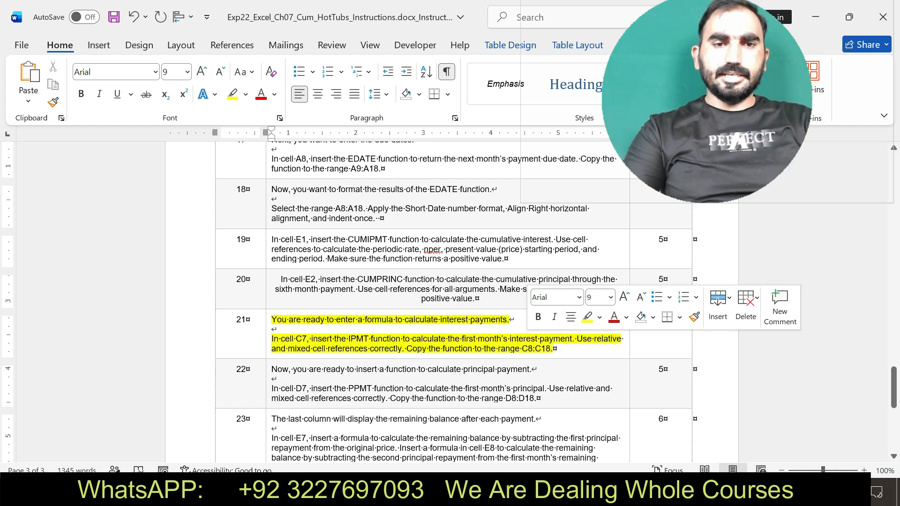
pyautogui.moveTo(272, 319); pyautogui.dragTo(553, 349)
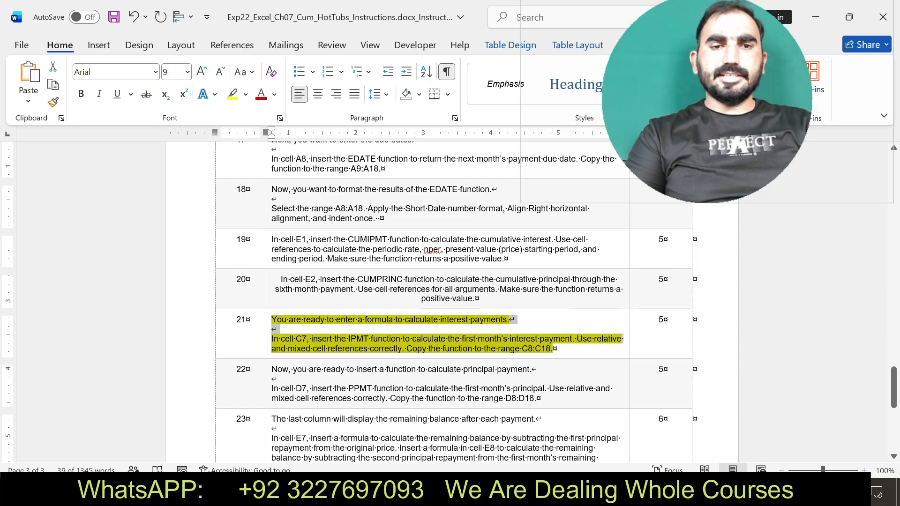
pyautogui.hotkey('alt', 'Tab')
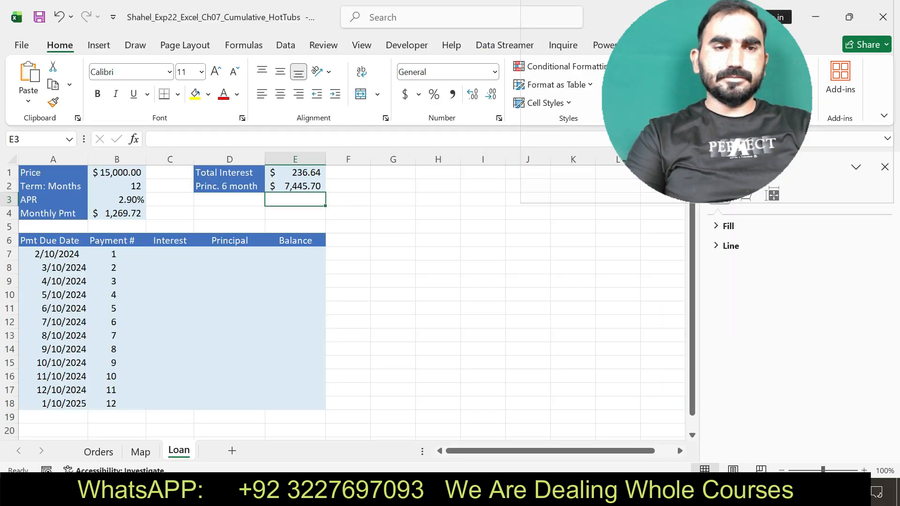
# Start an IPMT formula in cell C7 with the absolute references $B$3/$B$2 as the periodic rate.
pyautogui.click(170, 254)
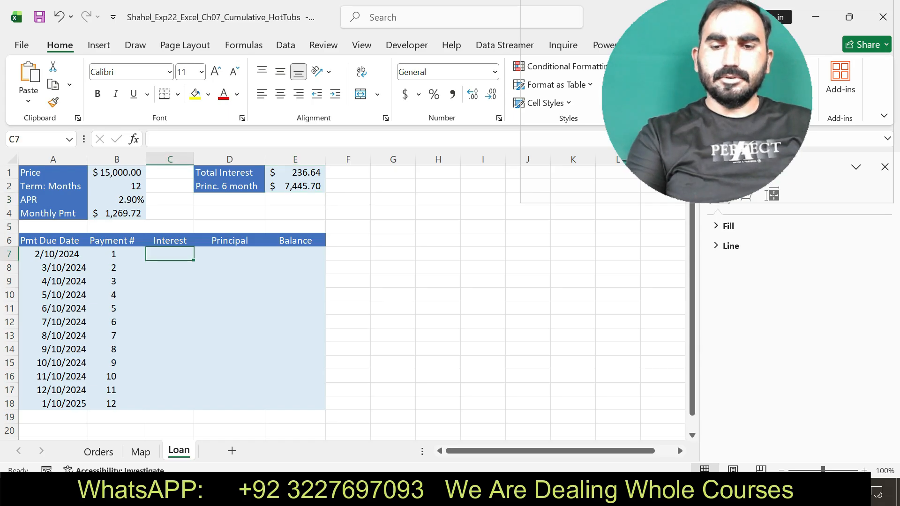
pyautogui.write('=IM')
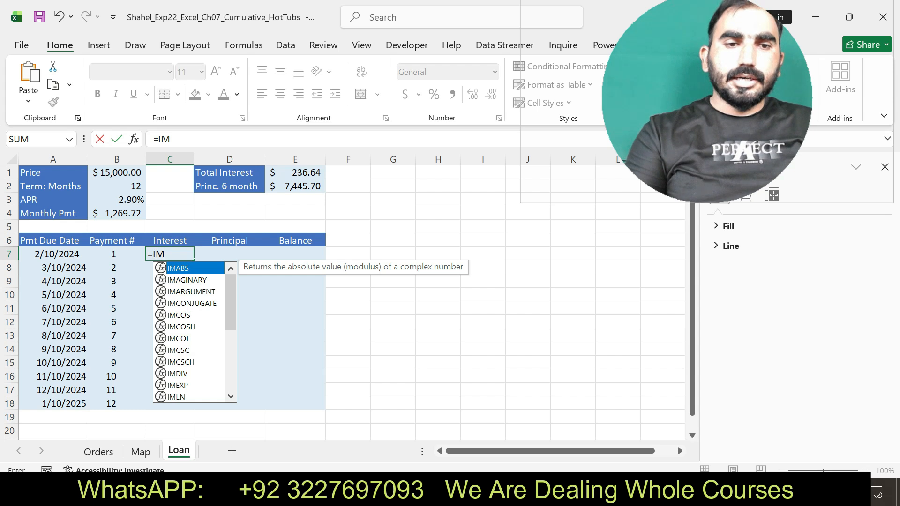
pyautogui.press('BackSpace')
pyautogui.write('P')
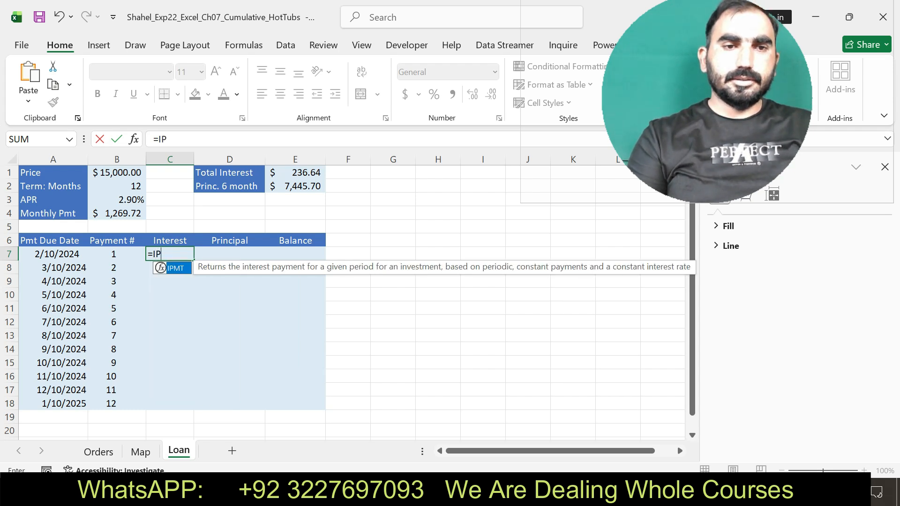
pyautogui.press('Tab')
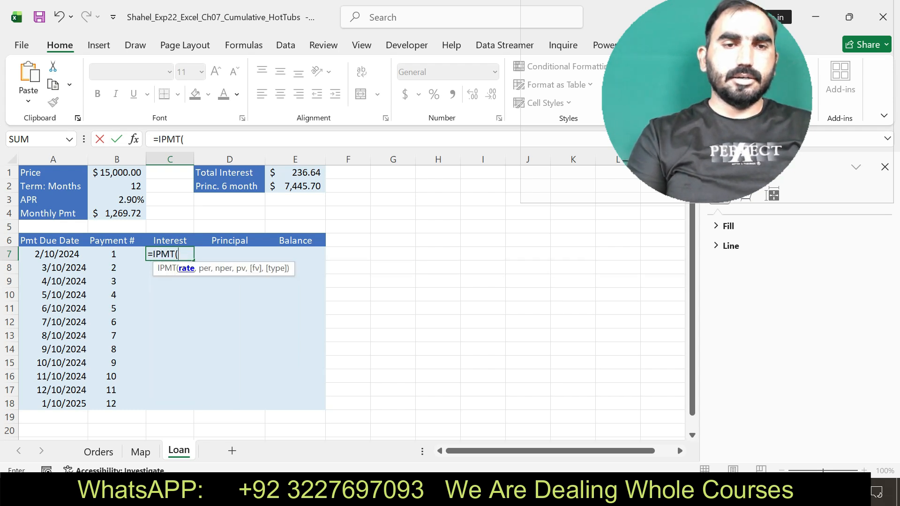
pyautogui.write('B3')
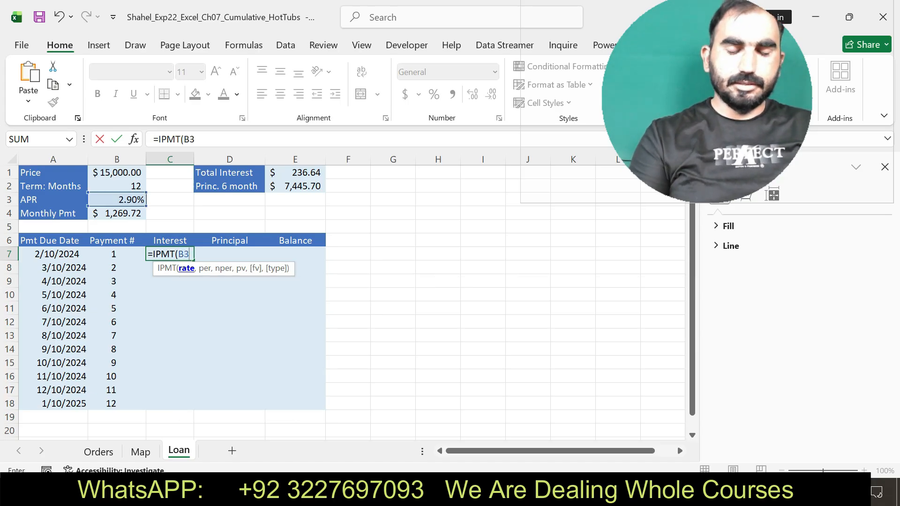
pyautogui.write('/B2')
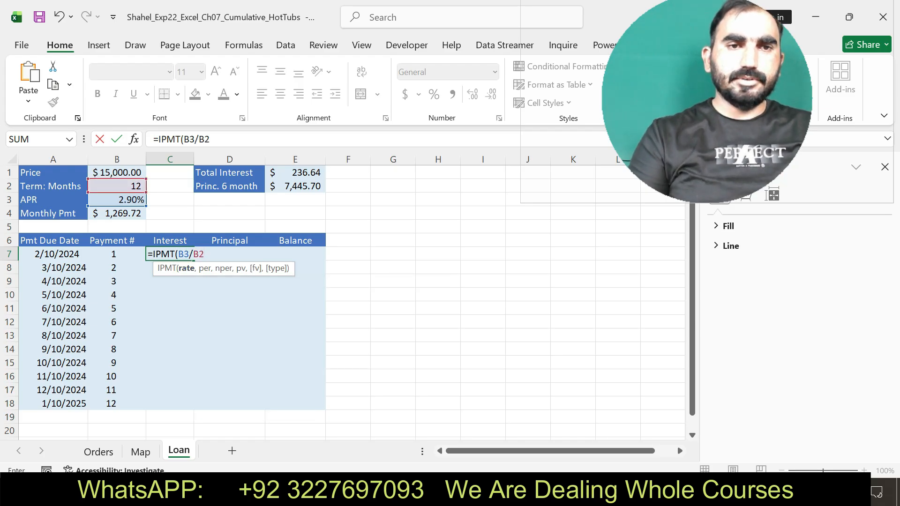
pyautogui.moveTo(210, 139); pyautogui.dragTo(181, 139)
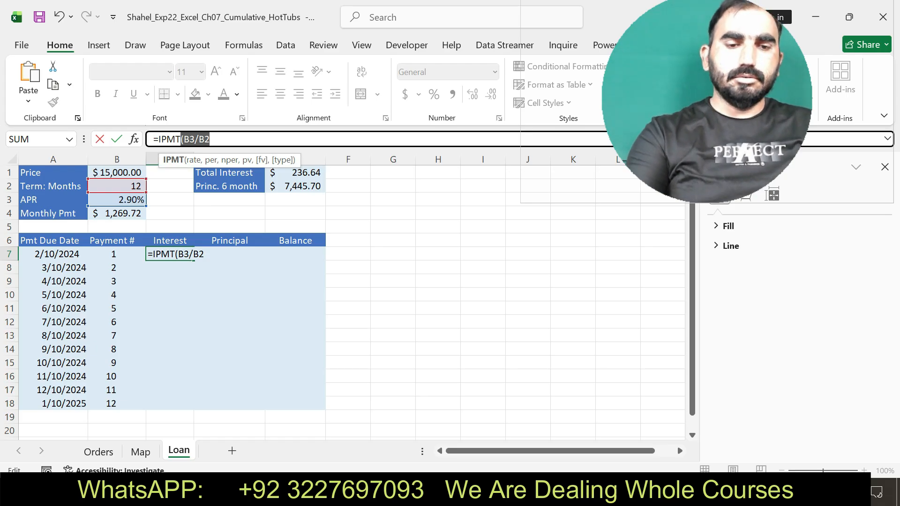
pyautogui.click(205, 139)
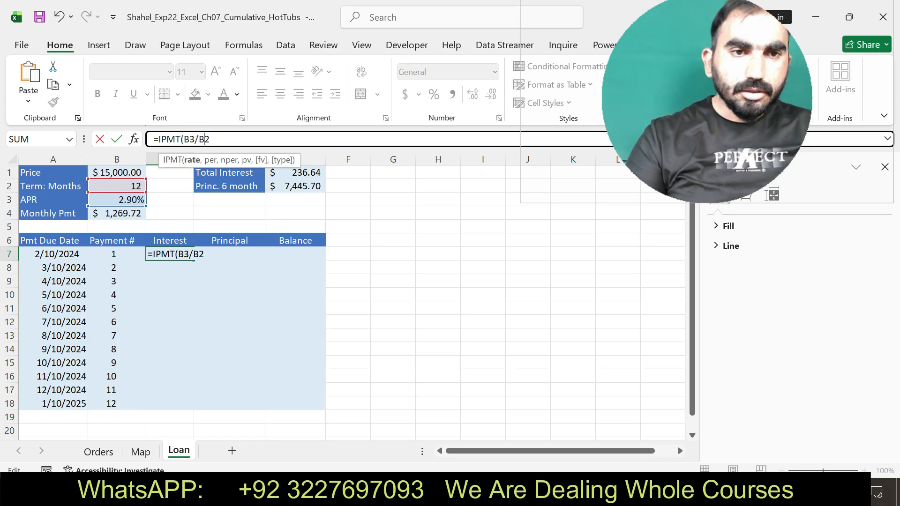
pyautogui.moveTo(210, 139); pyautogui.dragTo(184, 140)
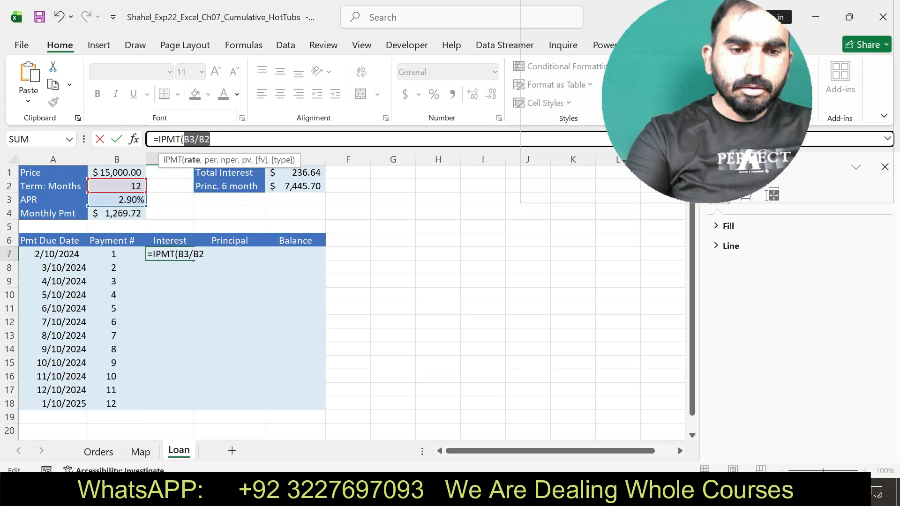
pyautogui.press('F4')
pyautogui.click(231, 139)
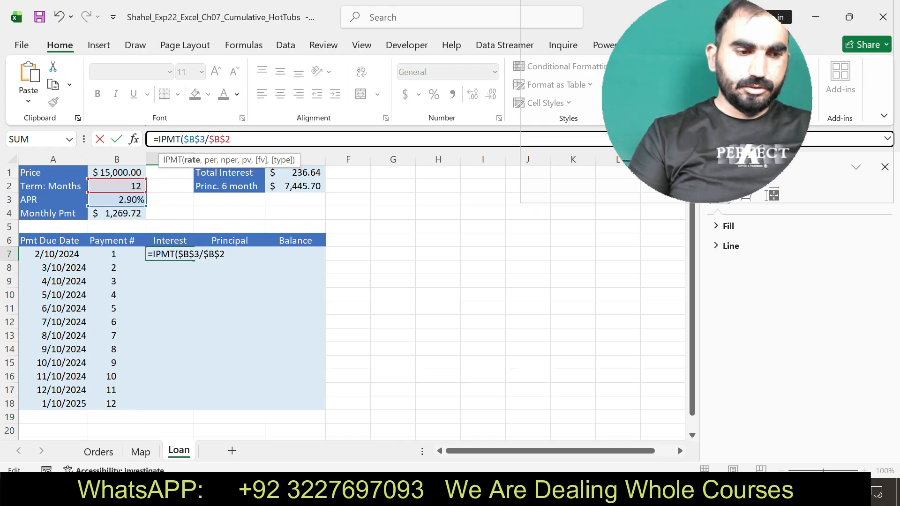
# Complete the IPMT formula in C7 with period B7, term B$2 and present value -B$1.
pyautogui.write(',B7')
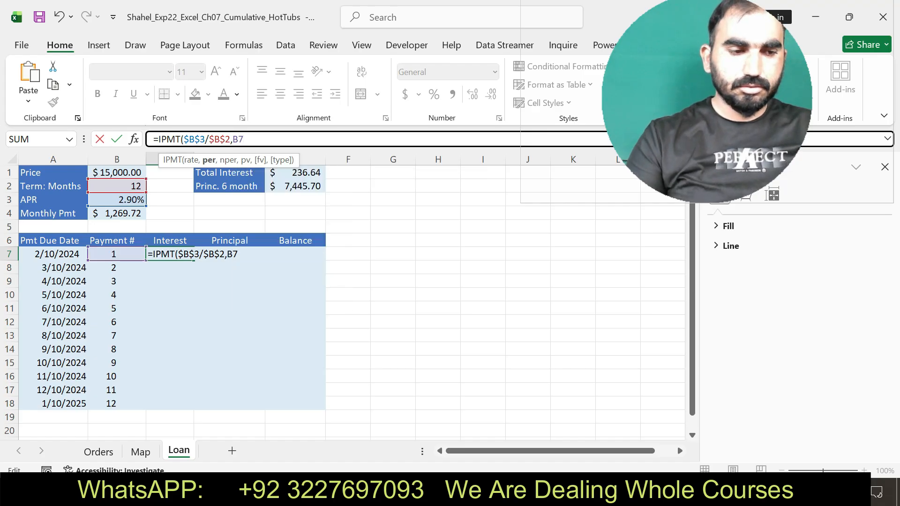
pyautogui.write(',B')
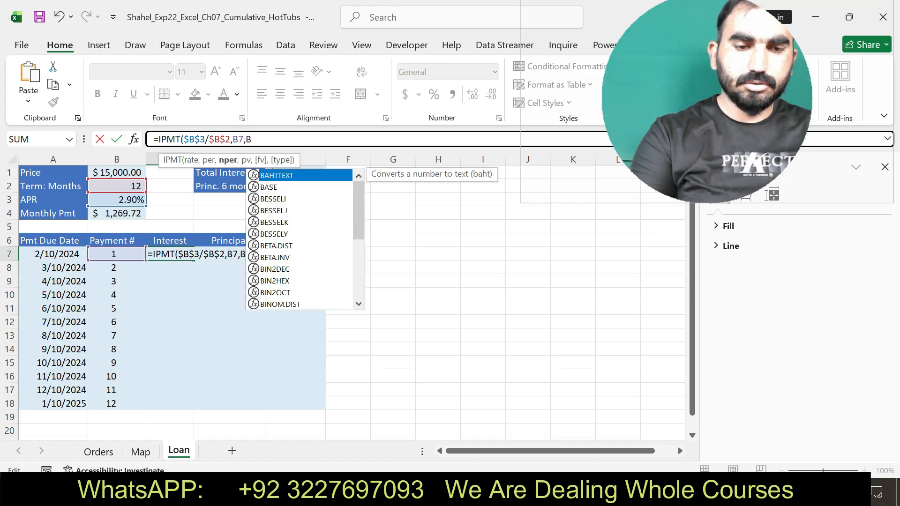
pyautogui.write('$2')
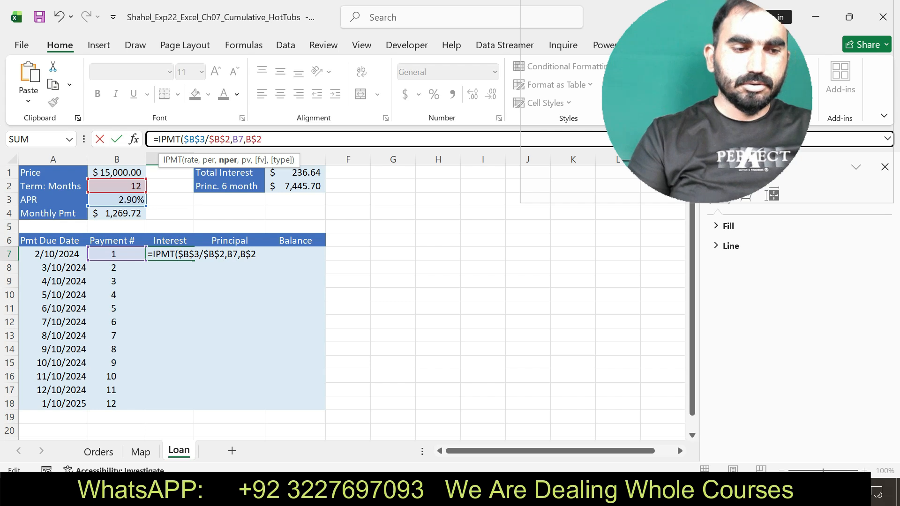
pyautogui.write(',-')
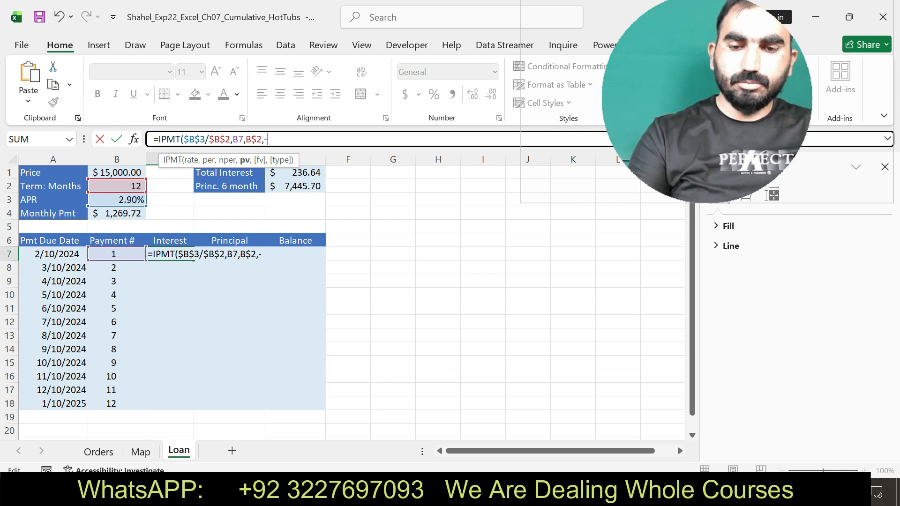
pyautogui.write('B1')
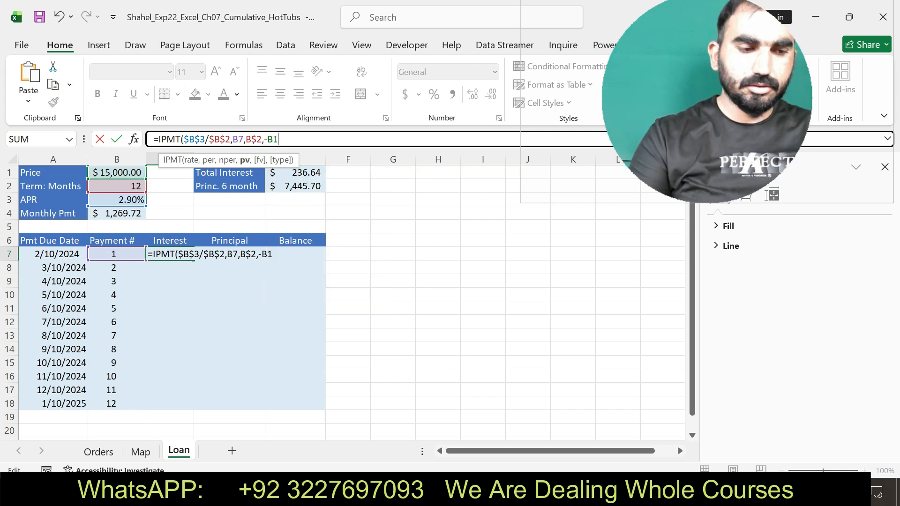
pyautogui.press('BackSpace')
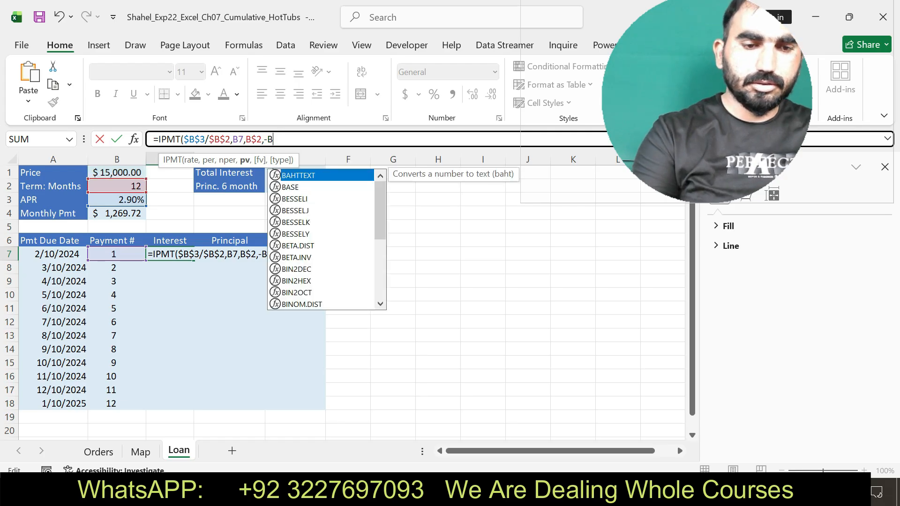
pyautogui.write('$12')
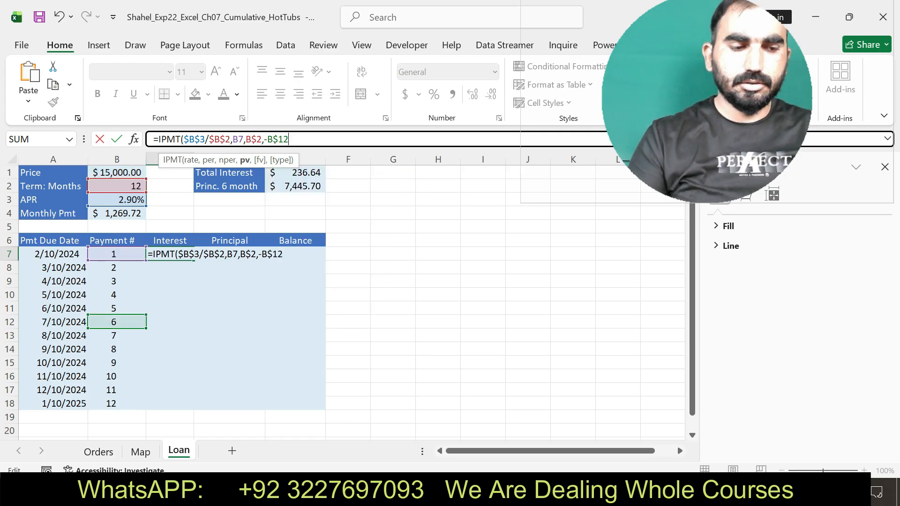
pyautogui.press('BackSpace')
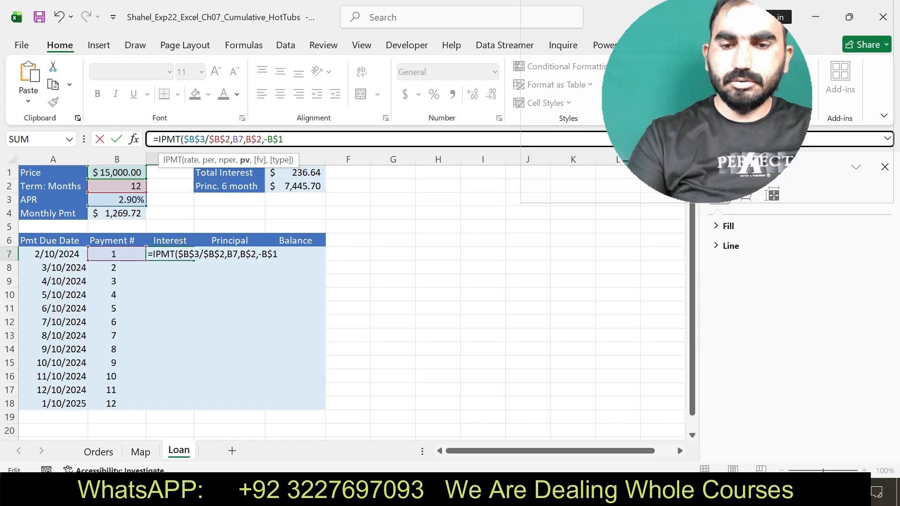
pyautogui.press('Return')
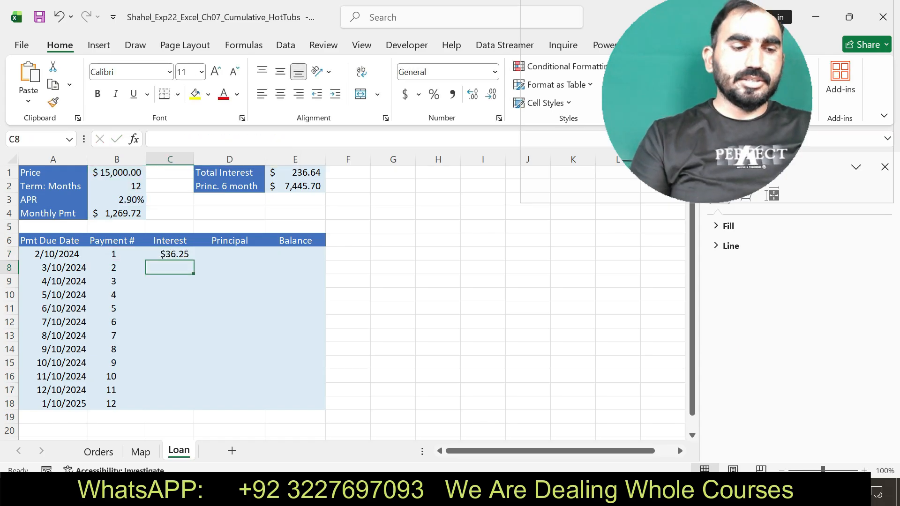
# Check the step 21 copy range in Word, then copy the IPMT formula from C7 down through C18 in Excel.
pyautogui.click(170, 254)
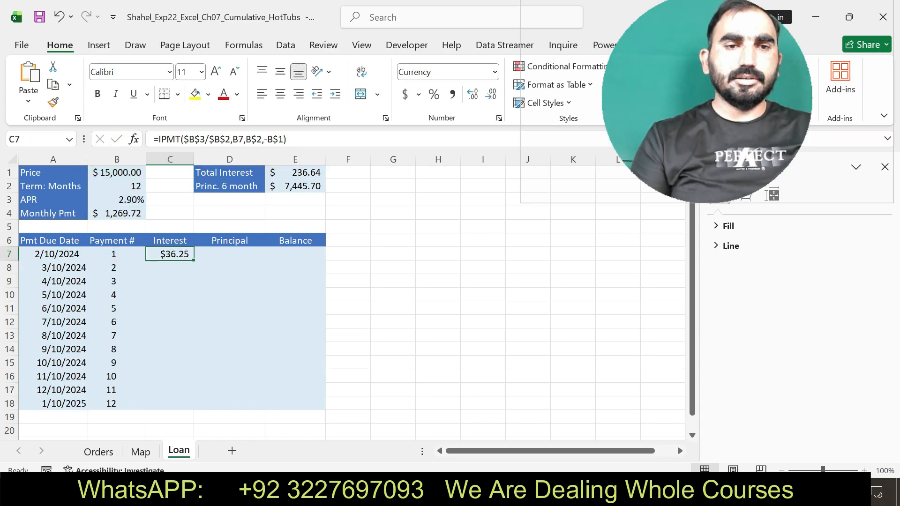
pyautogui.hotkey('alt', 'Tab')
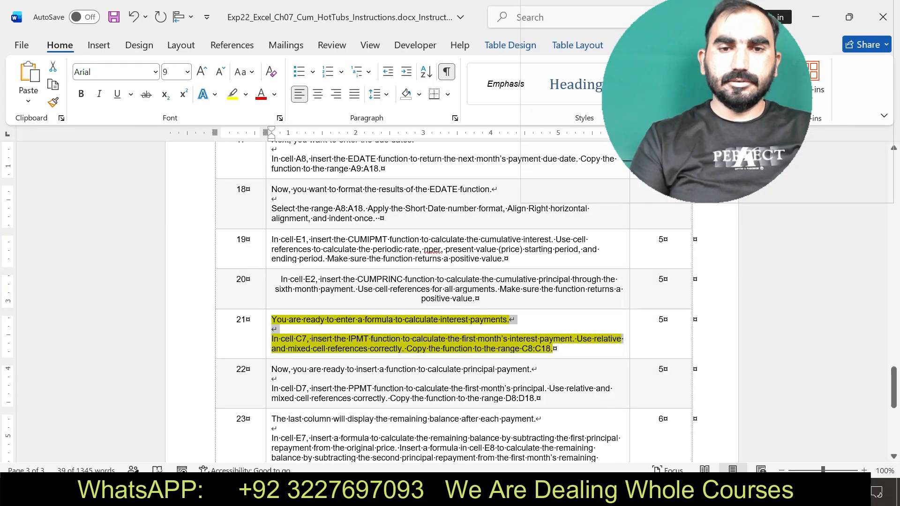
pyautogui.moveTo(541, 398); pyautogui.dragTo(273, 351)
pyautogui.moveTo(554, 367); pyautogui.dragTo(553, 351)
pyautogui.hotkey('alt', 'Tab')
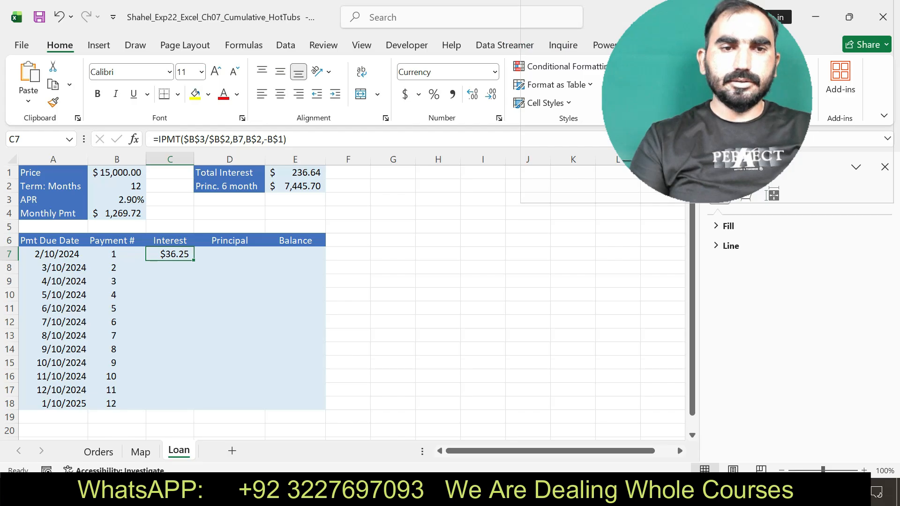
pyautogui.moveTo(193, 261); pyautogui.dragTo(193, 408)
# Switch to Word, undo the step 21 highlight, and highlight the step 22 PPMT instructions in yellow.
pyautogui.hotkey('alt', 'Tab')
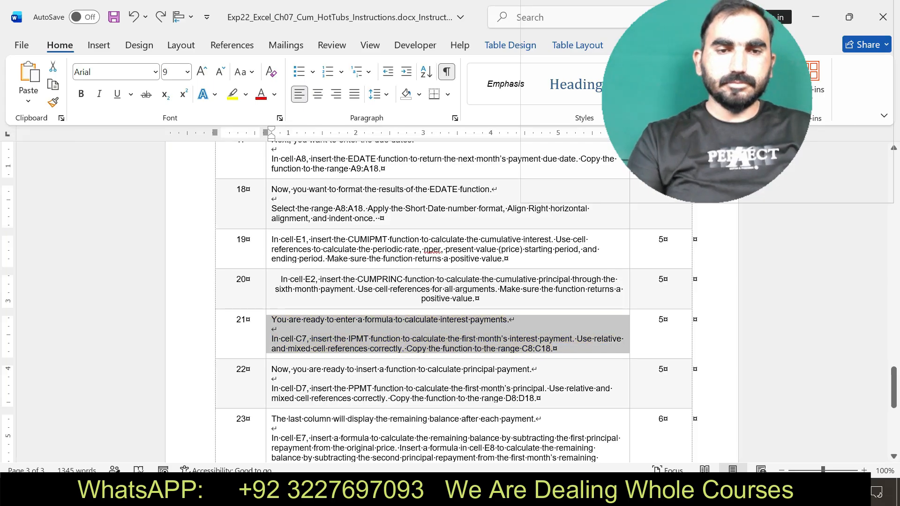
pyautogui.moveTo(272, 369); pyautogui.dragTo(538, 399)
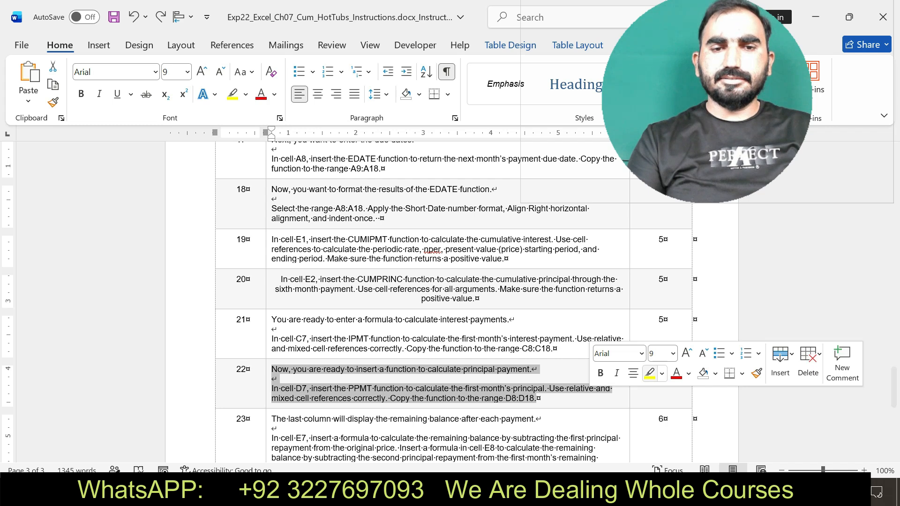
pyautogui.click(650, 372)
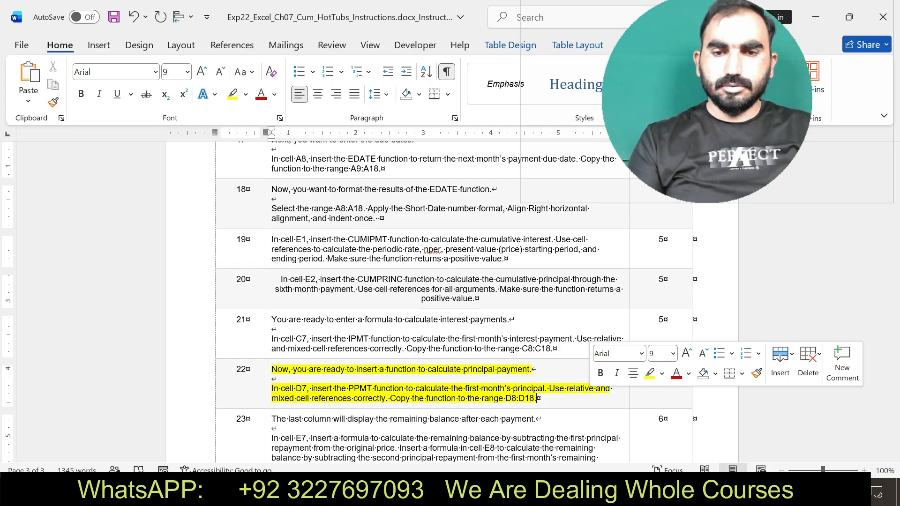
# Switch to Excel and start a PPMT formula in cell D7 with B$3/B$2 as the periodic rate.
pyautogui.hotkey('alt', 'Tab')
pyautogui.click(229, 254)
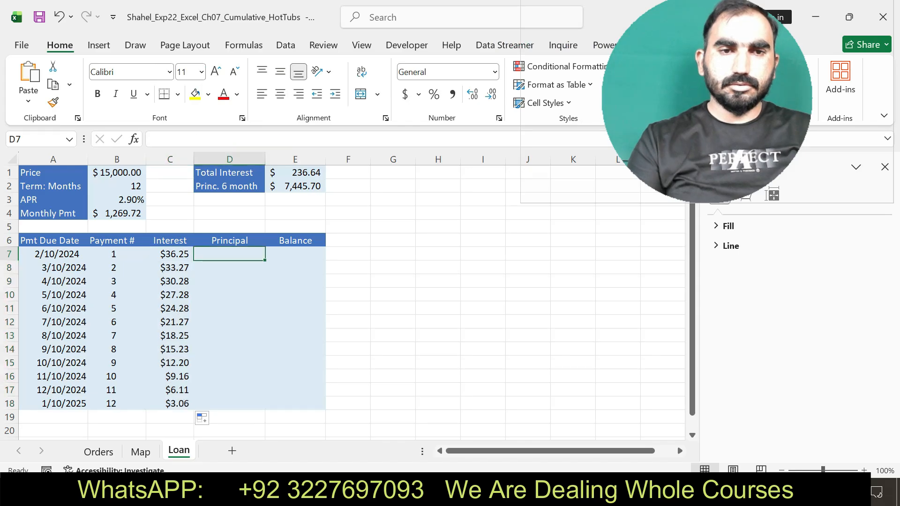
pyautogui.write('=PPM')
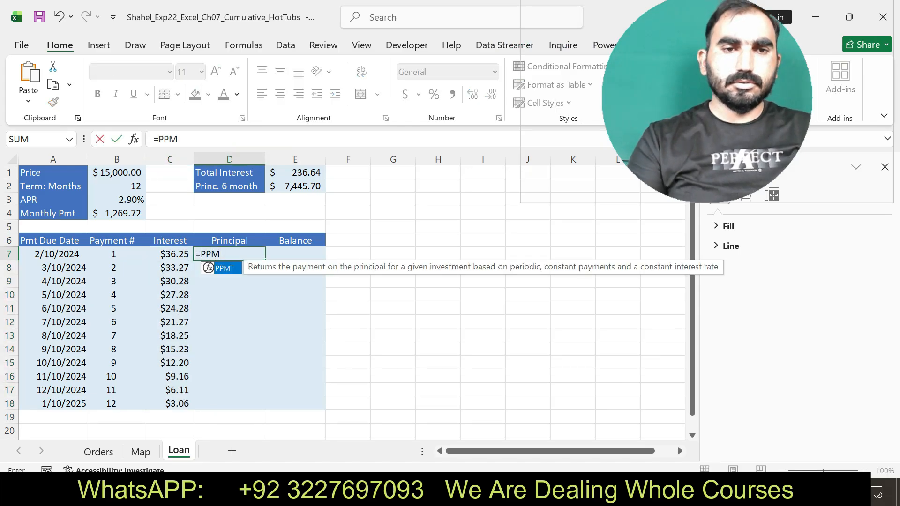
pyautogui.press('Tab')
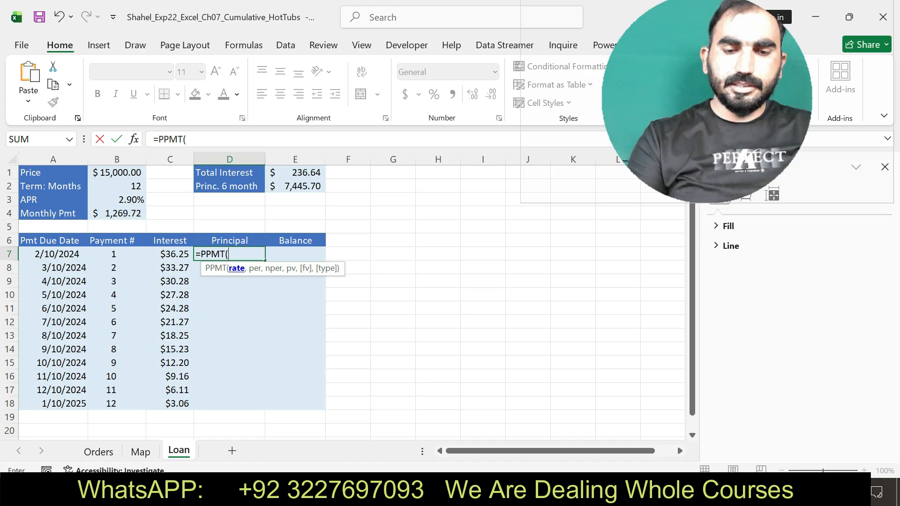
pyautogui.write('B#3')
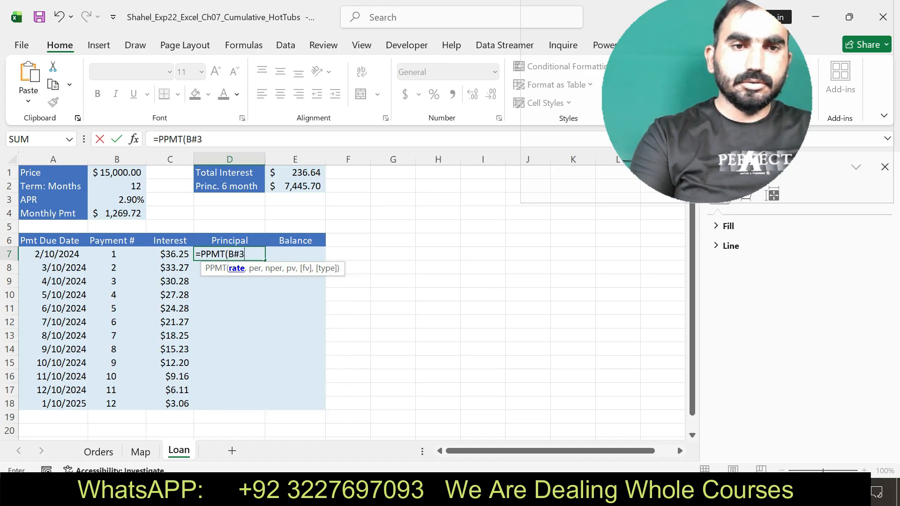
pyautogui.press('BackSpace')
pyautogui.press('BackSpace')
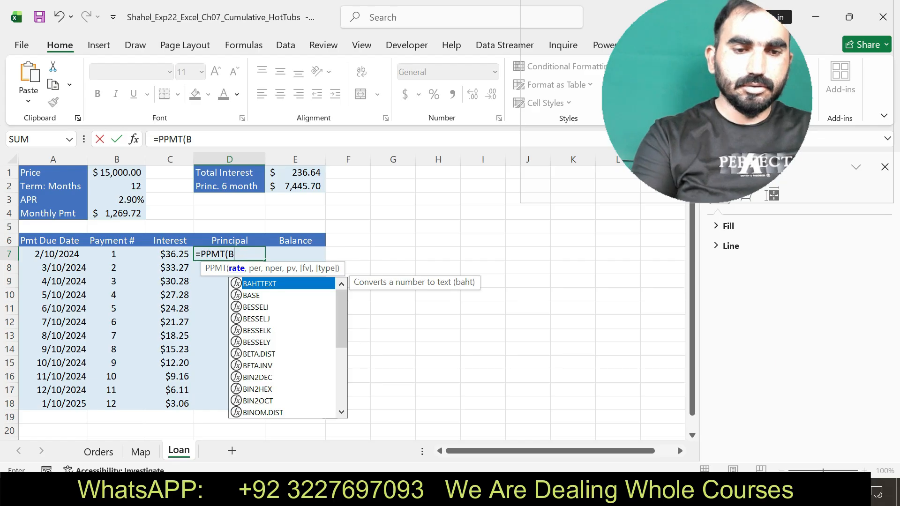
pyautogui.write('$3/')
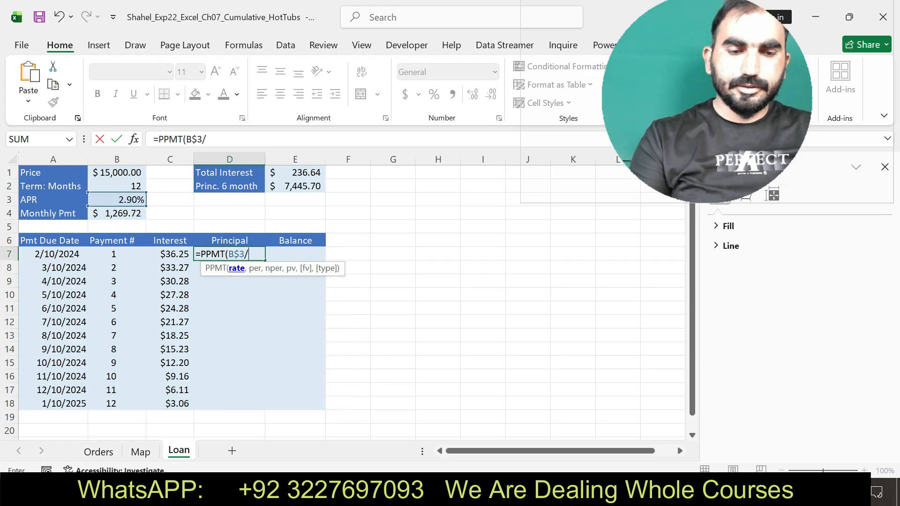
pyautogui.write('B$2')
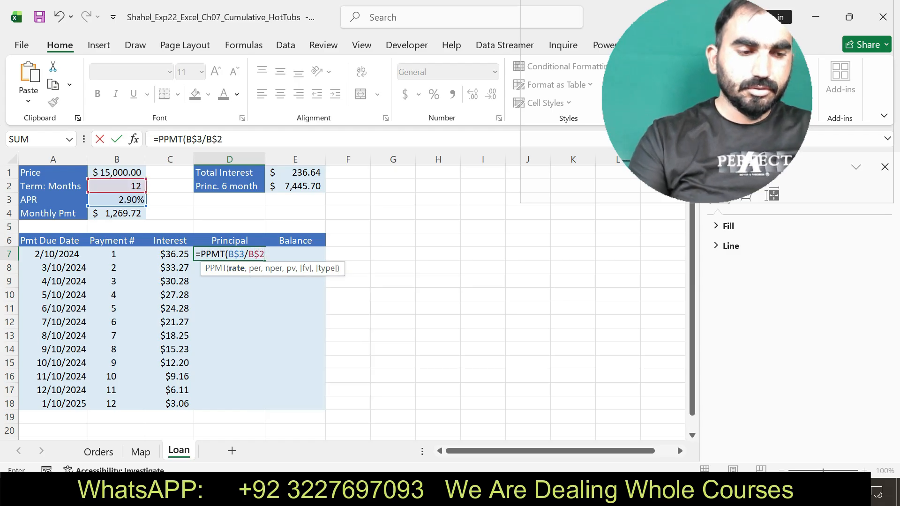
# Complete the PPMT formula in D7 with period B7, term B$2 and present value -$B$1.
pyautogui.write(',B')
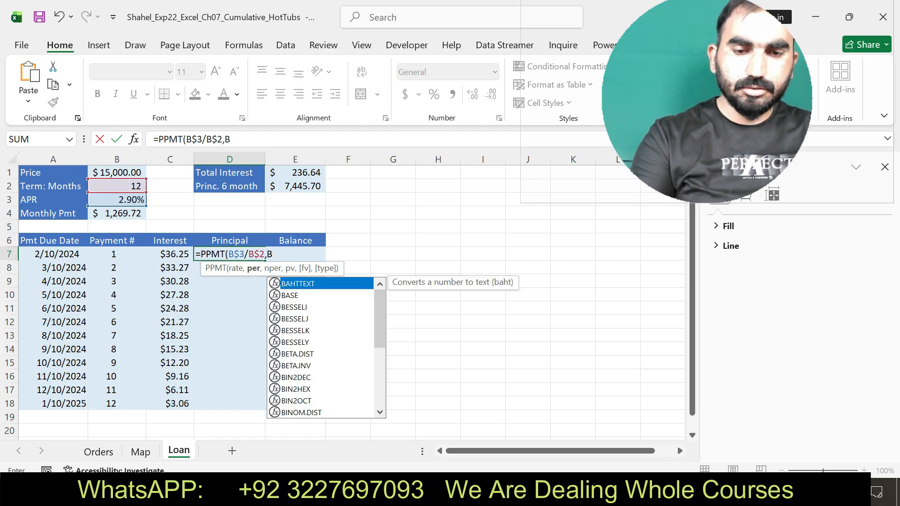
pyautogui.write('7,B$2')
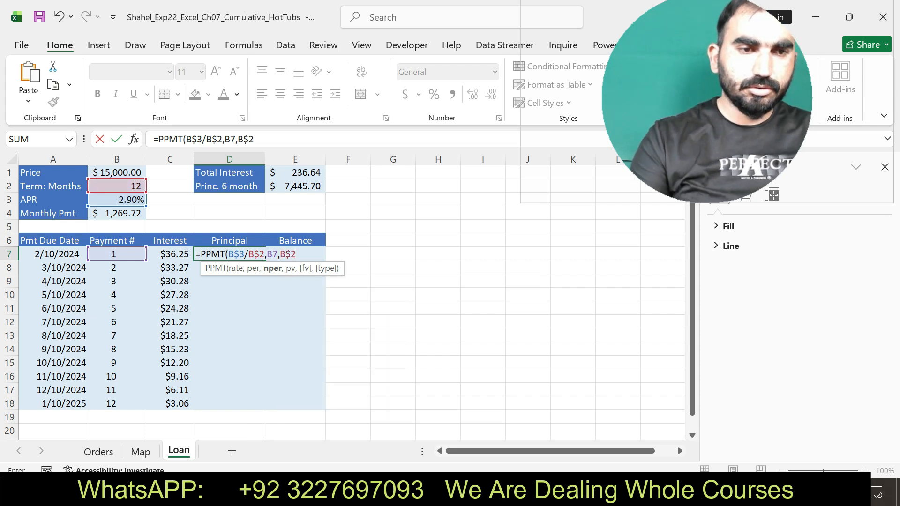
pyautogui.write(',-B')
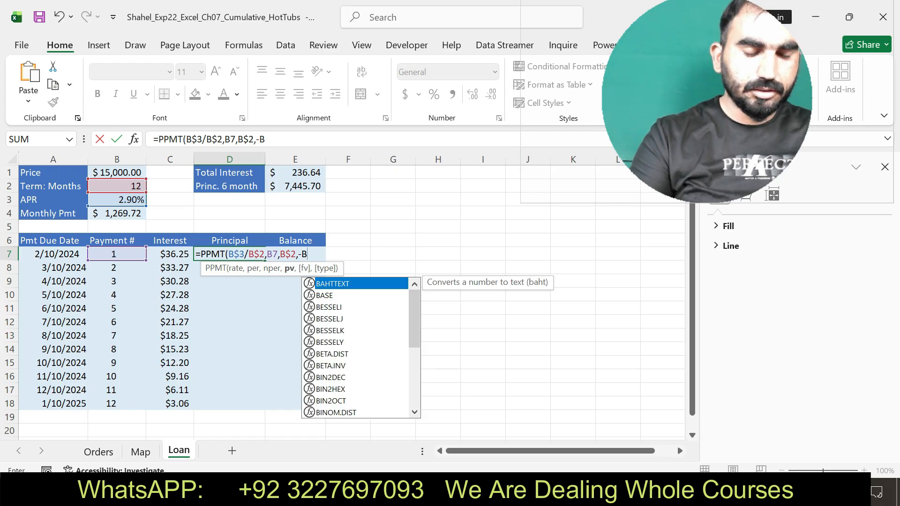
pyautogui.press('BackSpace')
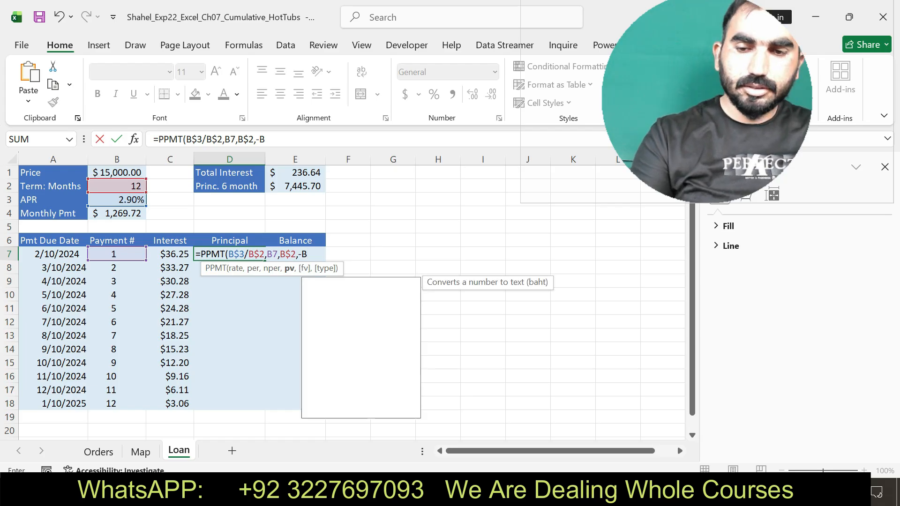
pyautogui.write('$B')
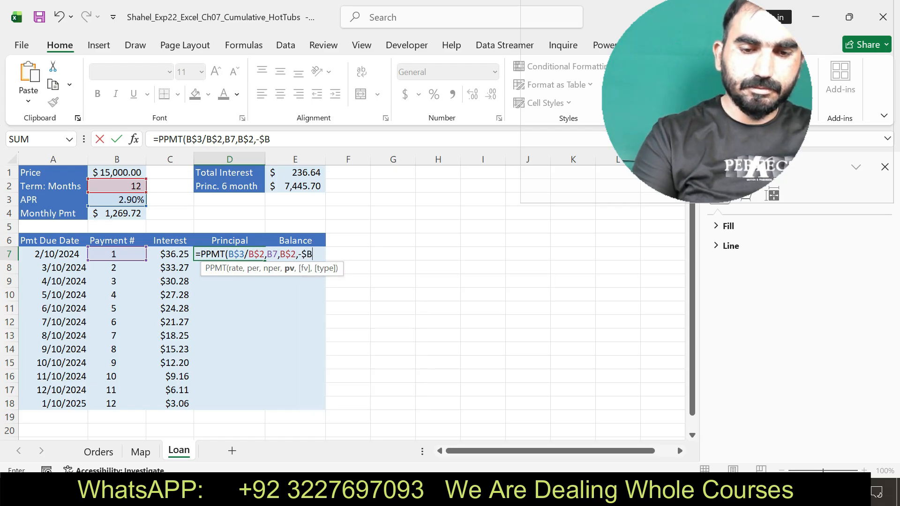
pyautogui.write('$1)')
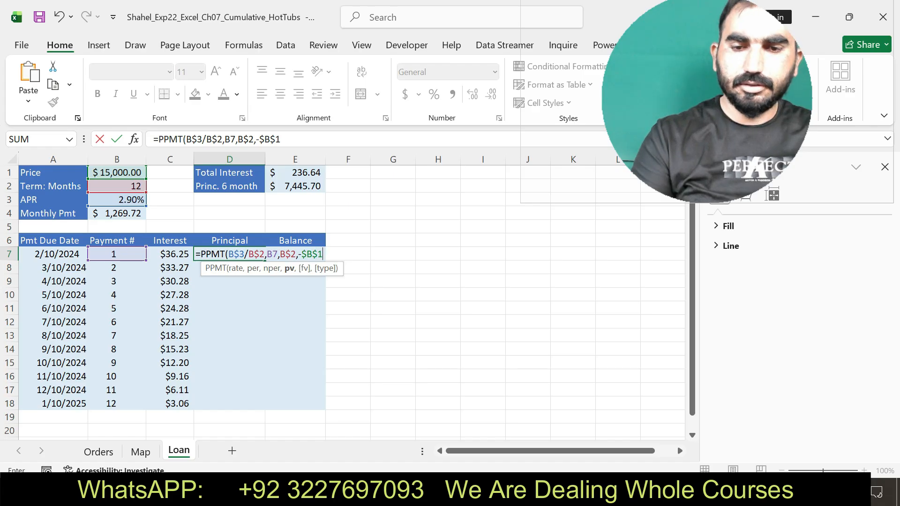
pyautogui.press('Return')
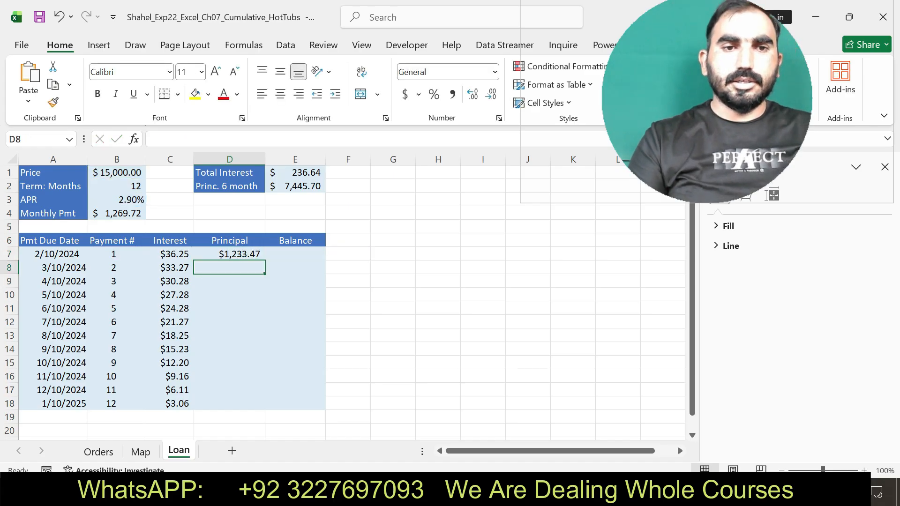
# Check the step 22 copy range in Word, then copy the PPMT formula from D7 down through D18 in Excel.
pyautogui.click(230, 254)
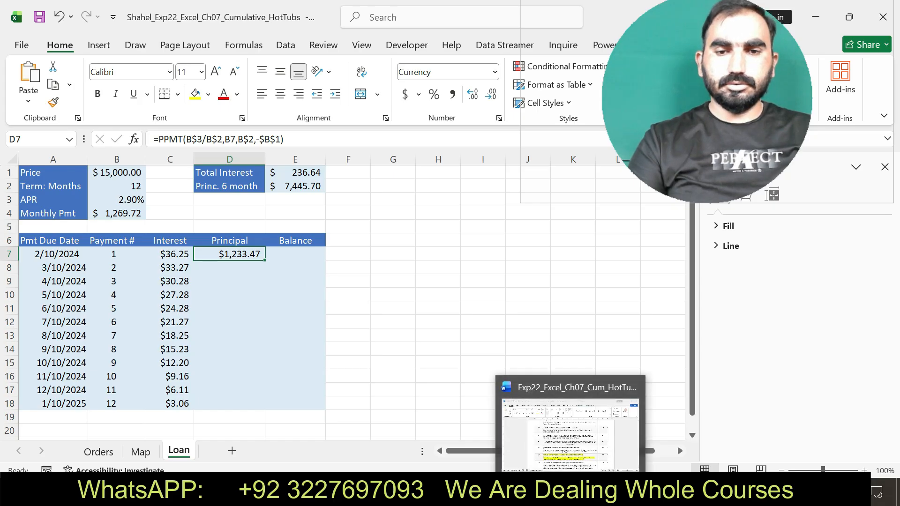
pyautogui.click(572, 490)
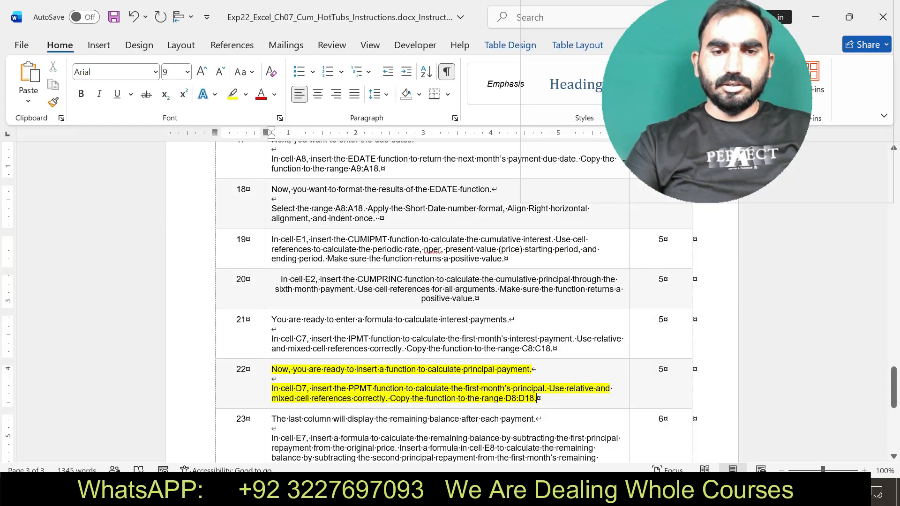
pyautogui.moveTo(536, 398); pyautogui.dragTo(490, 419)
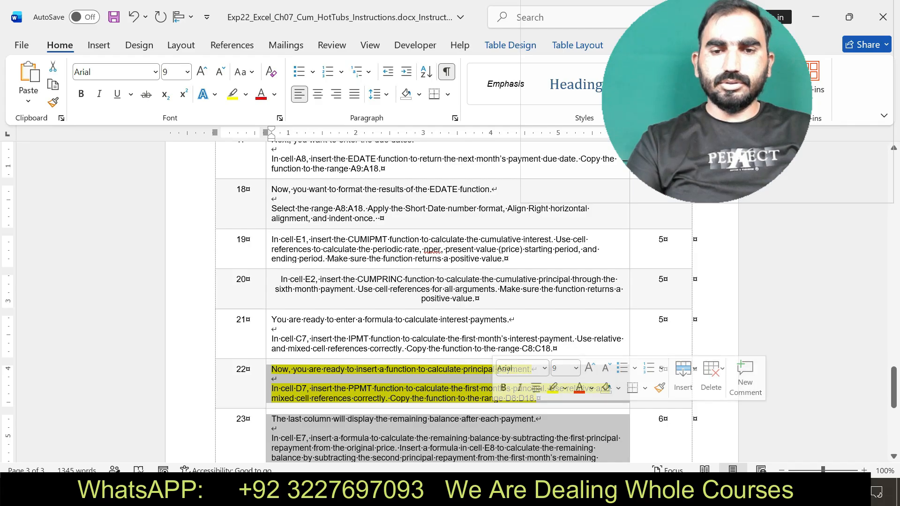
pyautogui.hotkey('alt', 'Tab')
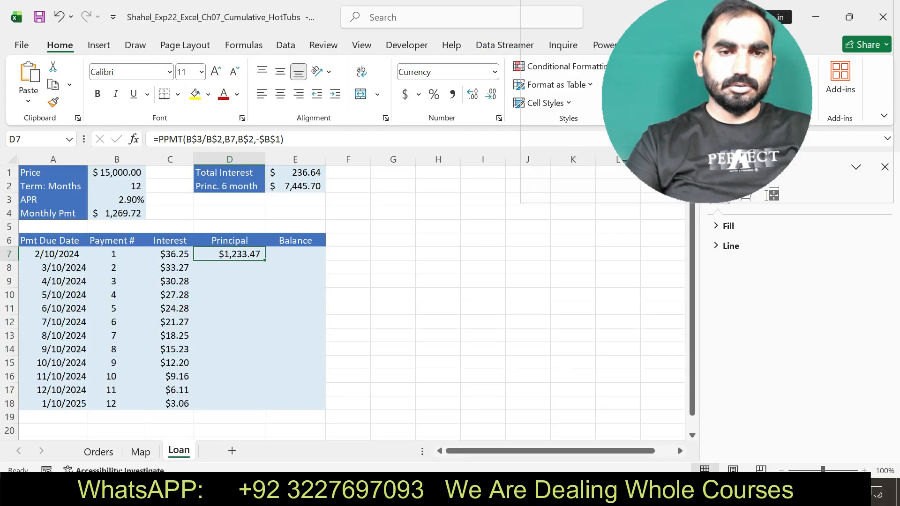
pyautogui.doubleClick(265, 261)
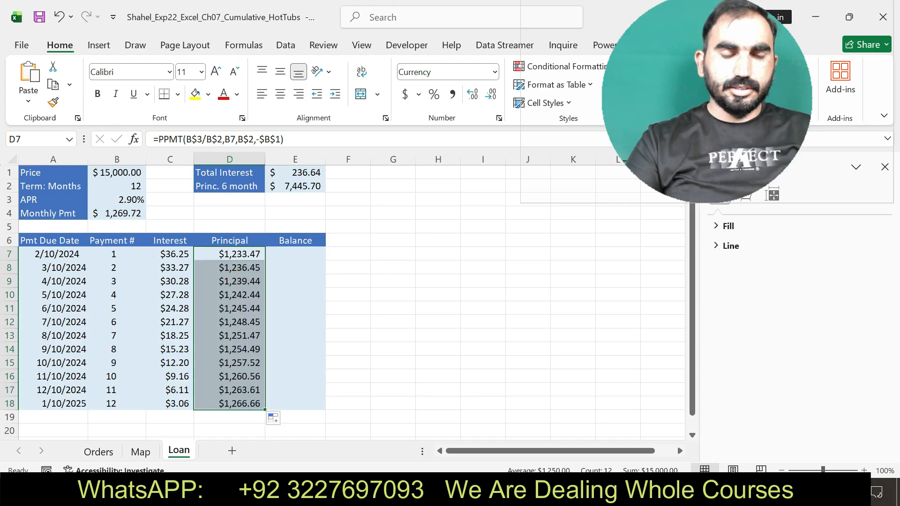
# Switch to Word, undo the yellow highlight on the step 22 instructions, and save the document.
pyautogui.click(565, 490)
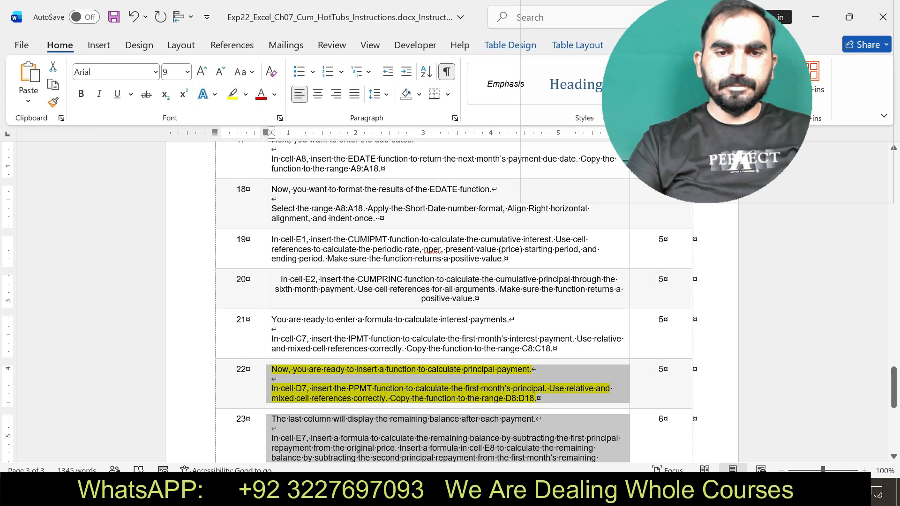
pyautogui.click(309, 349)
pyautogui.hotkey('ctrl', 'z')
pyautogui.hotkey('ctrl', 's')
# Highlight the step 23 remaining-balance instructions in yellow and read through them.
pyautogui.moveTo(894, 388)
pyautogui.mouseDown()
pyautogui.moveTo(894, 417)
pyautogui.moveTo(894, 404)
pyautogui.mouseUp()
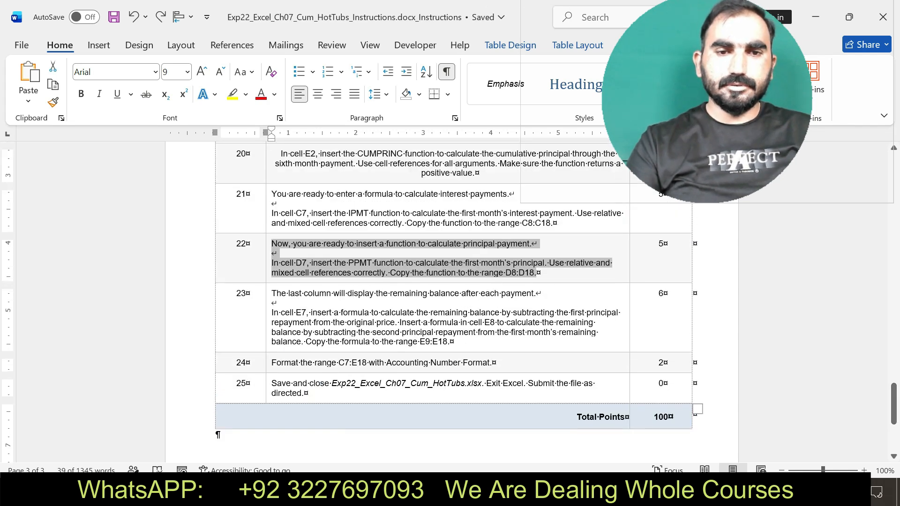
pyautogui.moveTo(272, 293); pyautogui.dragTo(452, 342)
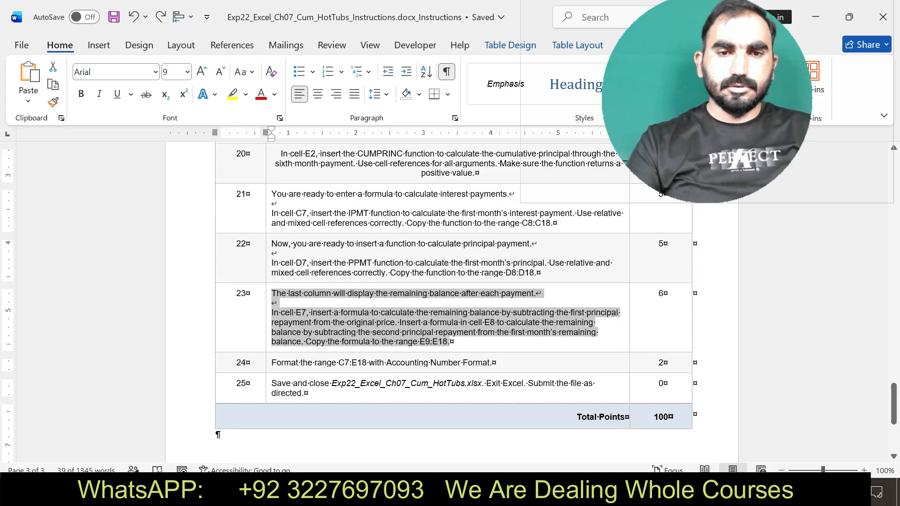
pyautogui.click(520, 326)
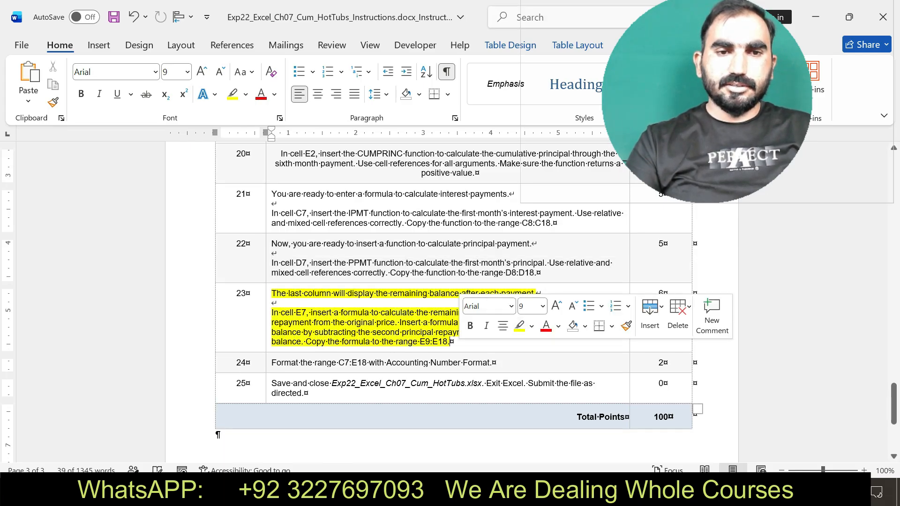
pyautogui.moveTo(348, 303); pyautogui.dragTo(477, 333)
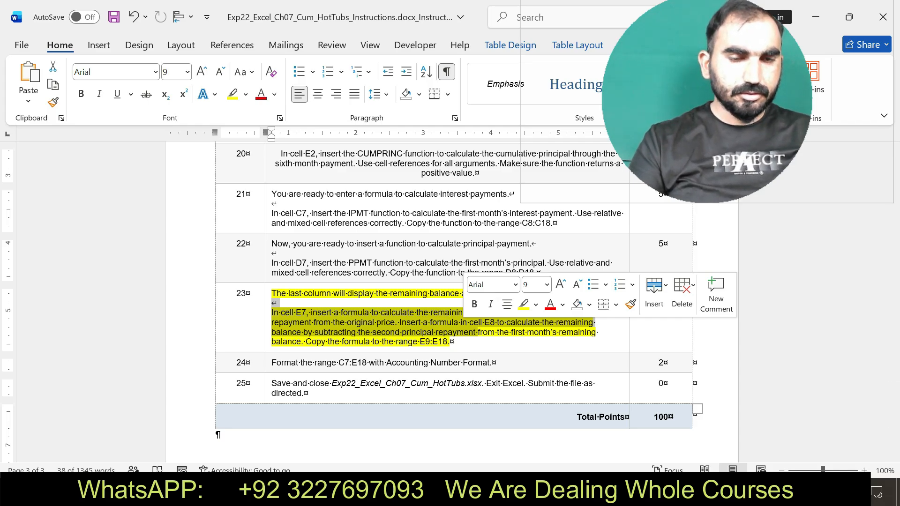
# Switch to Excel, enter the balance formula =B1-D7 in cell E7, and copy it down through E18.
pyautogui.click(607, 490)
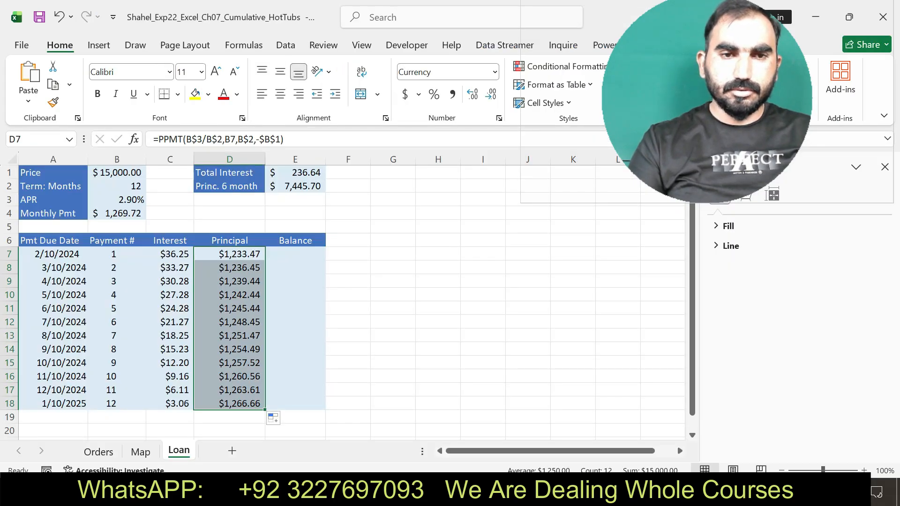
pyautogui.click(295, 254)
pyautogui.write('=')
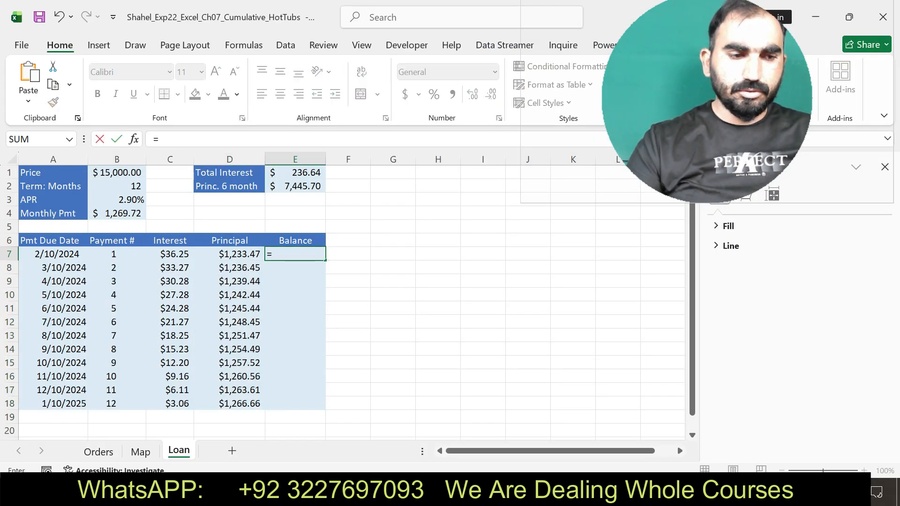
pyautogui.write('B1-D')
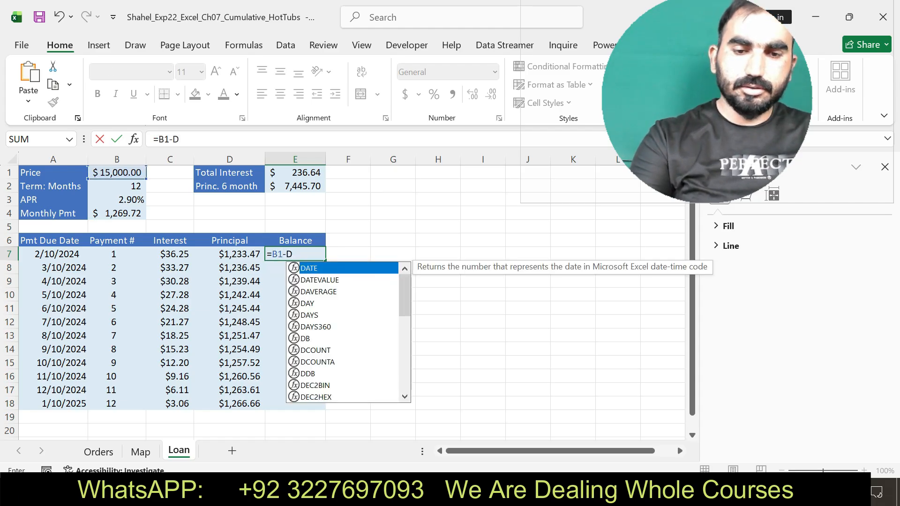
pyautogui.write('7')
pyautogui.press('Up')
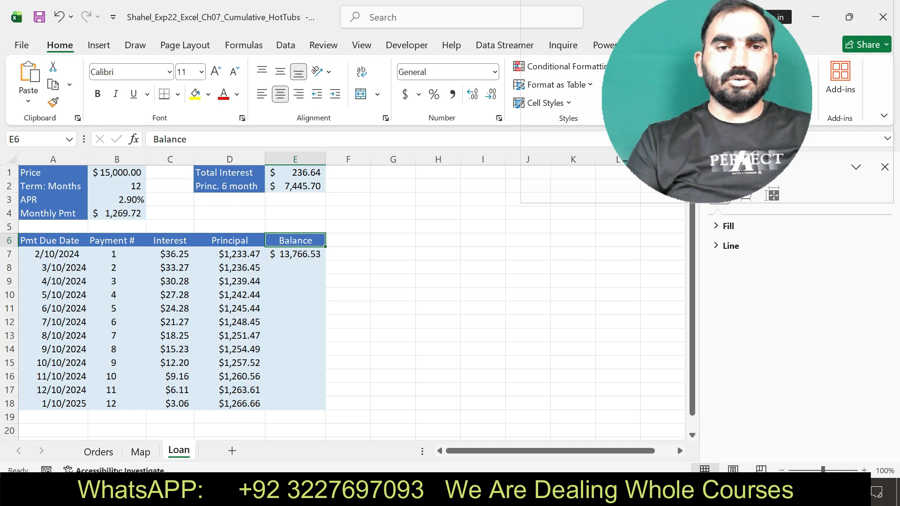
pyautogui.press('Down')
pyautogui.moveTo(326, 260); pyautogui.dragTo(323, 407)
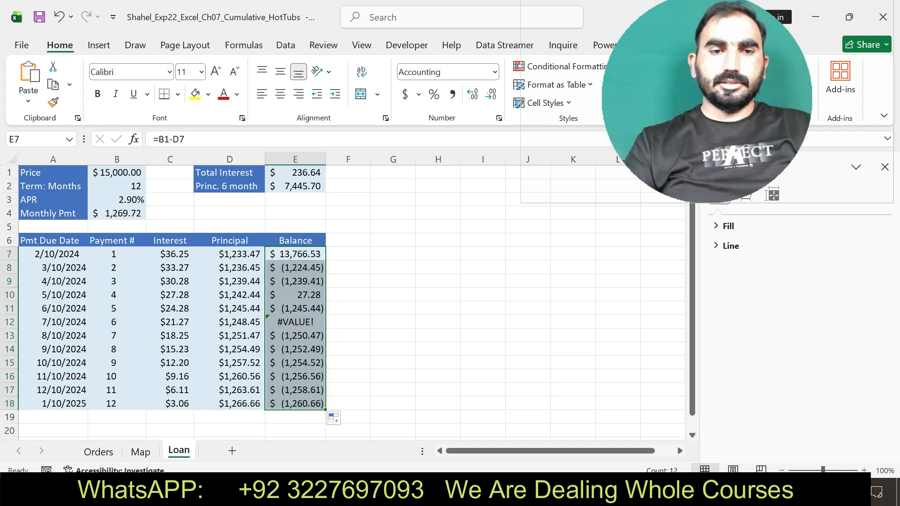
# Go to the Orders worksheet, select the empty cell K16, and close the Format Shape pane.
pyautogui.click(99, 452)
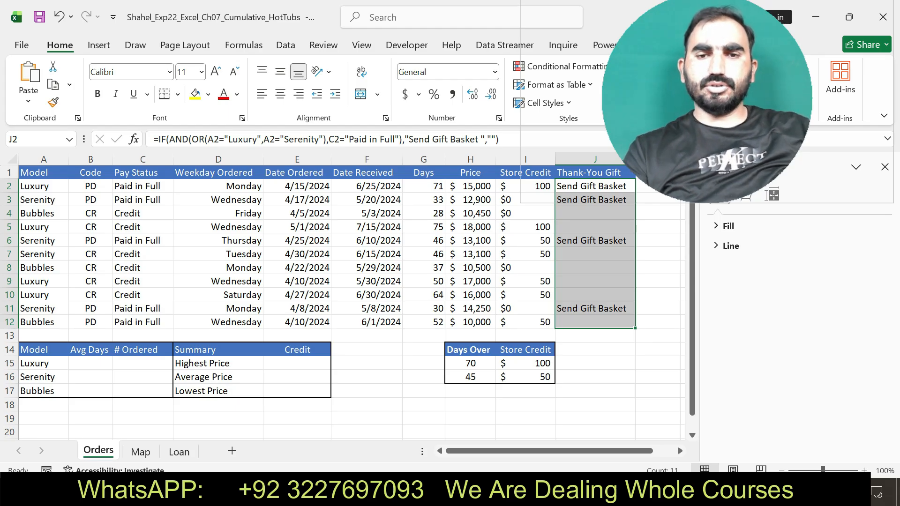
pyautogui.click(658, 377)
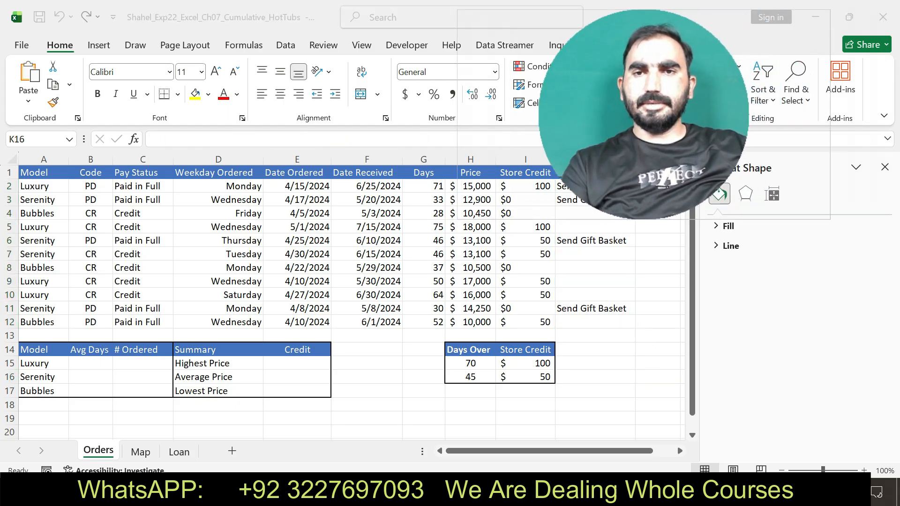
pyautogui.click(885, 168)
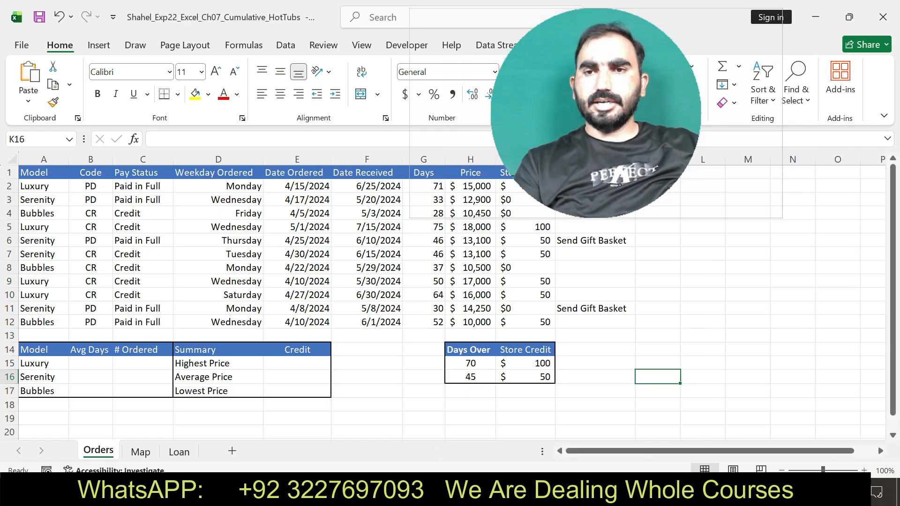